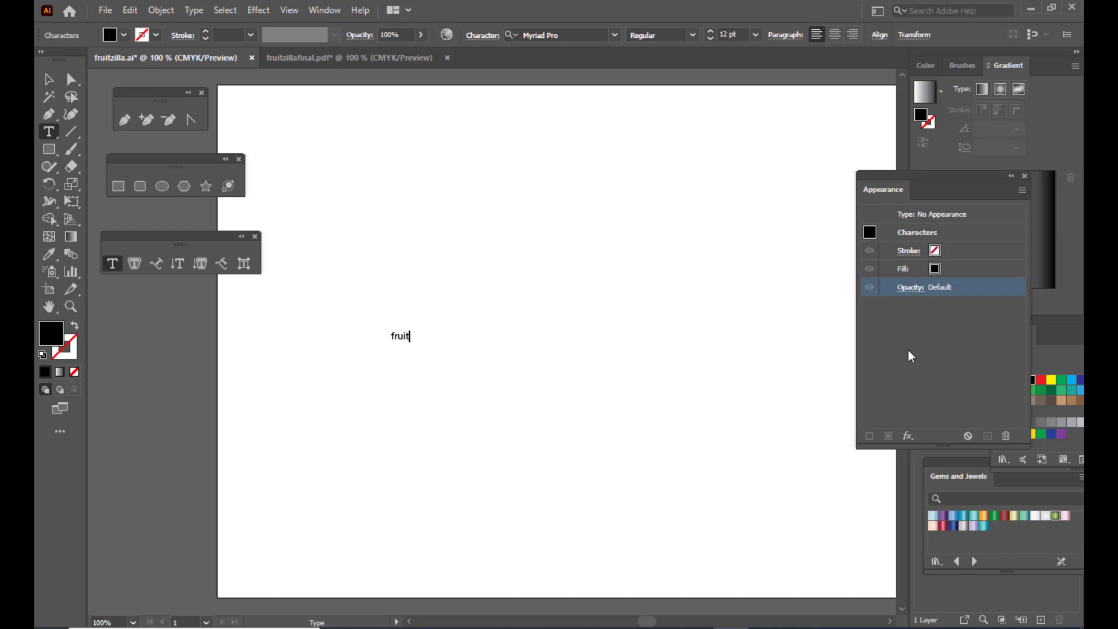
- Complete the word "fruitzilla" and enlarge the whole text to 124 pt
type("lla")
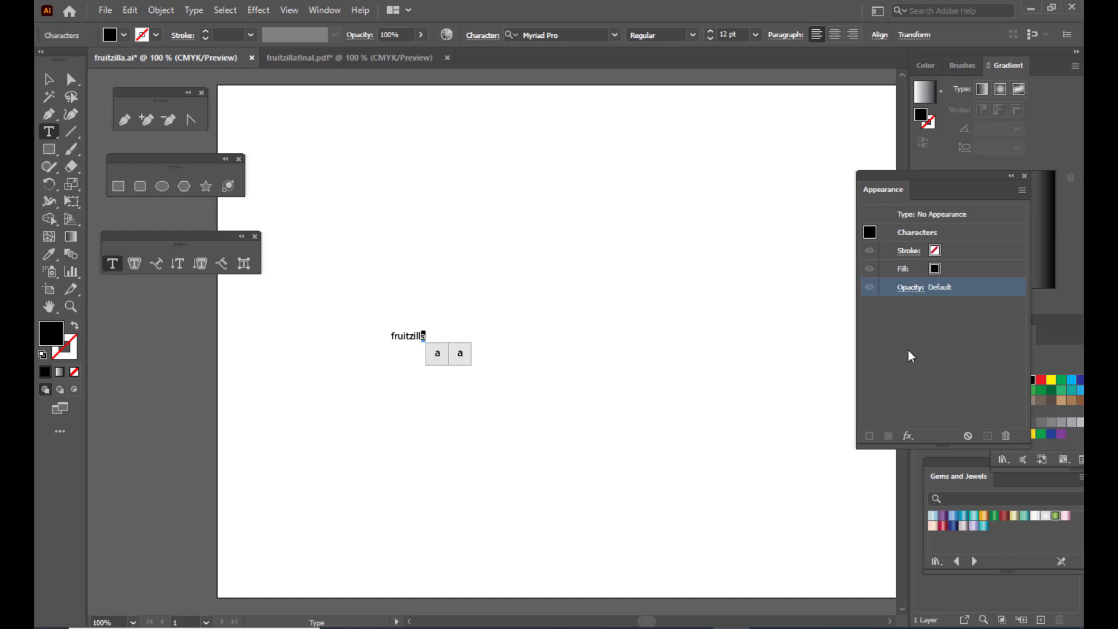
key("ctrl+a")
key("ctrl+shift+period")
key("ctrl+shift+period")
key("ctrl+shift+period")
key("ctrl+shift+period")
key("ctrl+shift+period")
key("ctrl+shift+period")
key("ctrl+shift+period")
key("ctrl+shift+period")
key("ctrl+shift+period")
key("ctrl+shift+period")
key("ctrl+shift+period")
key("ctrl+shift+period")
key("ctrl+shift+period")
key("ctrl+shift+period")
key("ctrl+shift+period")
key("ctrl+shift+period")
key("ctrl+shift+period")
key("ctrl+shift+period")
key("ctrl+shift+period")
key("ctrl+shift+period")
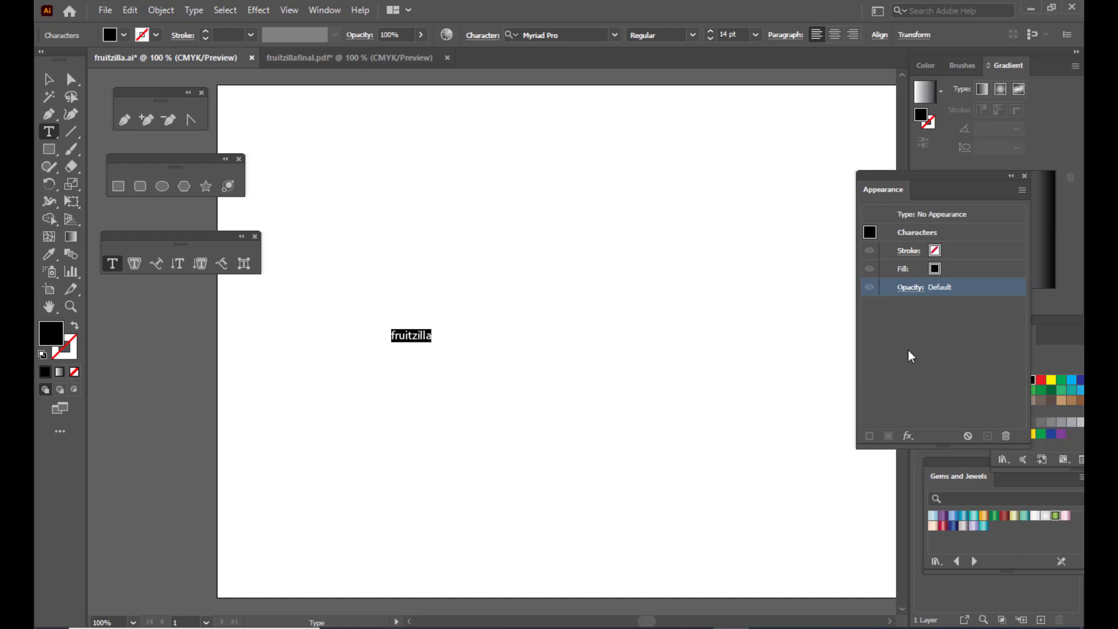
key("ctrl+shift+period")
key("ctrl+shift+period")
key("ctrl+shift+period")
key("ctrl+shift+period")
key("ctrl+shift+period")
key("ctrl+shift+period")
key("ctrl+shift+period")
key("ctrl+shift+period")
key("ctrl+shift+period")
key("ctrl+shift+period")
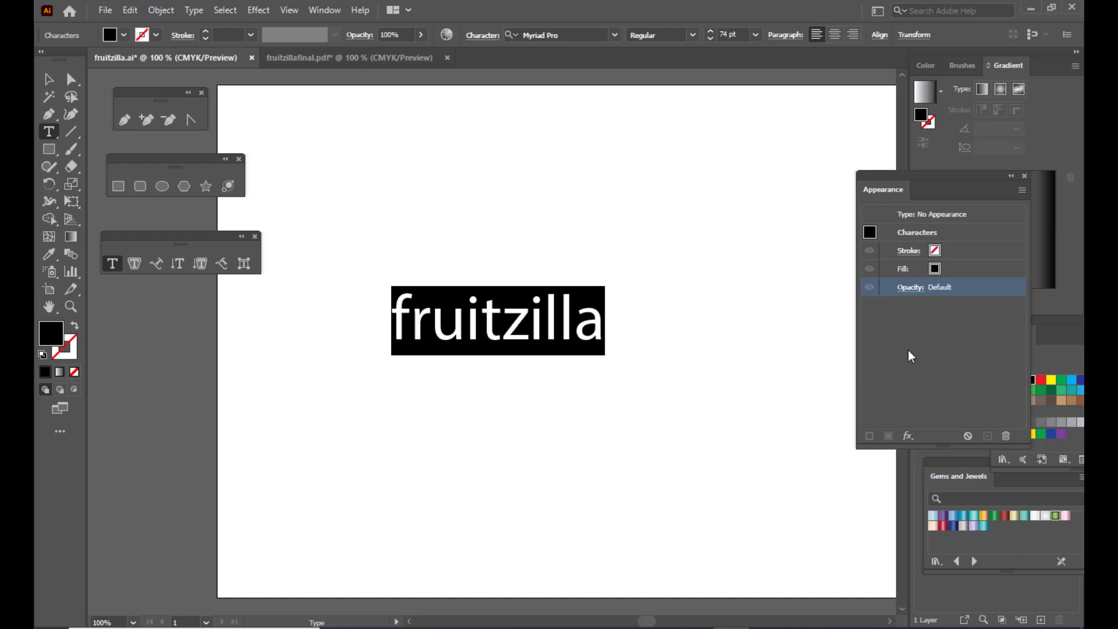
key("ctrl+shift+period")
key("ctrl+shift+period")
key("ctrl+shift+period")
key("ctrl+shift+period")
key("ctrl+shift+period")
key("ctrl+shift+period")
key("ctrl+shift+period")
key("ctrl+shift+period")
key("ctrl+shift+period")
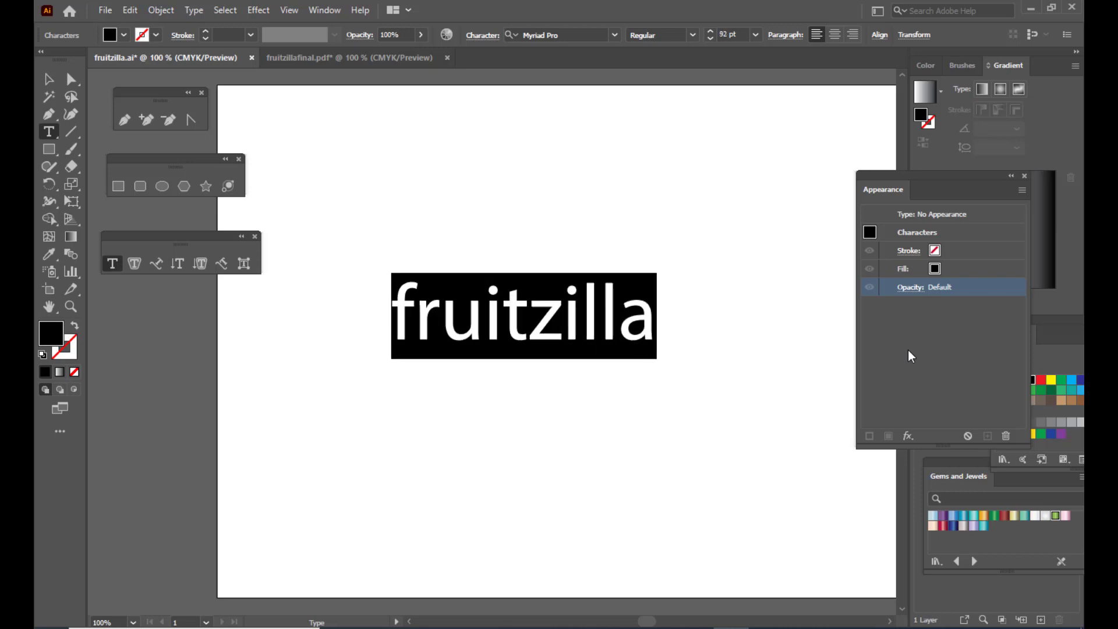
key("ctrl+shift+period")
key("ctrl+shift+period")
key("ctrl+shift+period")
key("ctrl+shift+period")
key("ctrl+shift+period")
key("ctrl+shift+period")
key("ctrl+shift+period")
key("ctrl+shift+period")
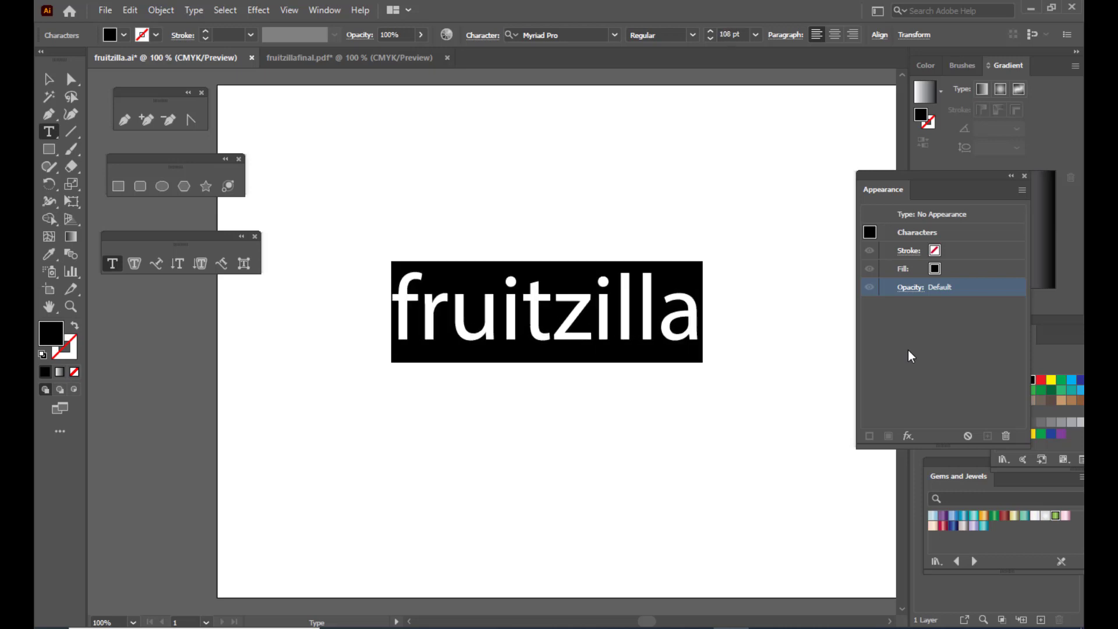
key("ctrl+shift+period")
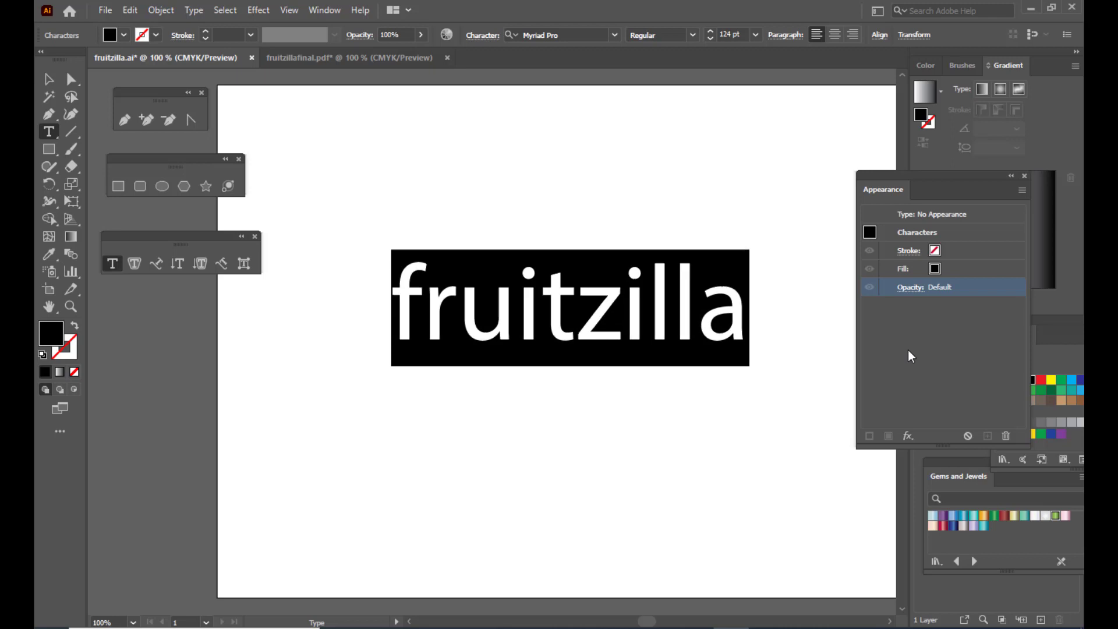
- Move the text slightly toward the artboard's centre and scale it up proportionally to about 134 pt
left_click(49, 78)
left_click_drag(550, 293, 533, 304)
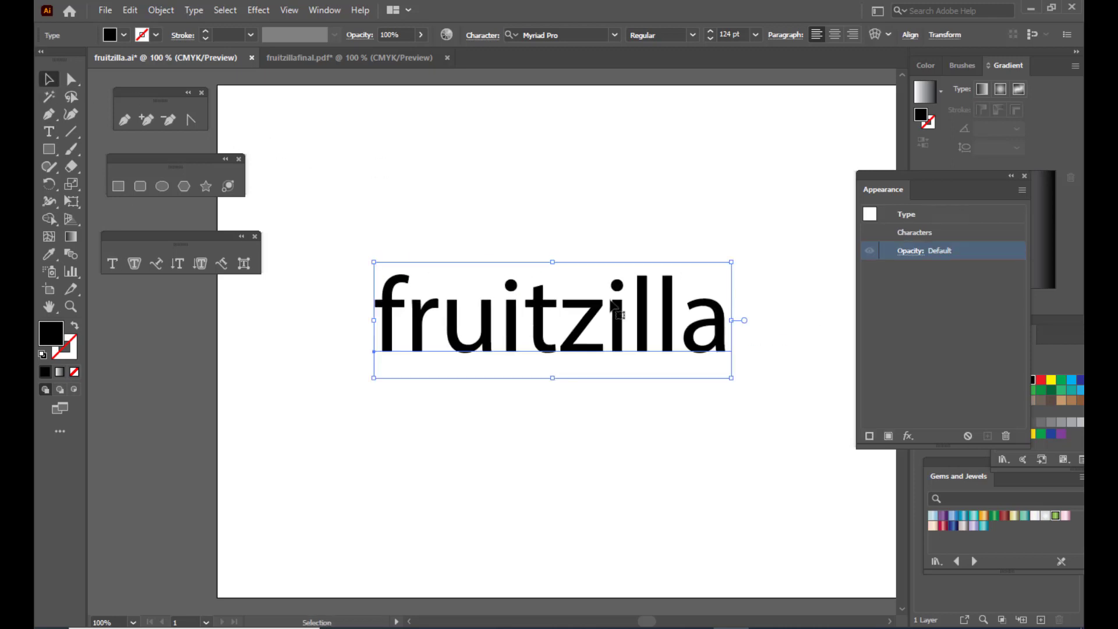
left_click_drag(730, 260, 747, 252)
- Change the font of the whole word to Magneto Bold
left_click(49, 131)
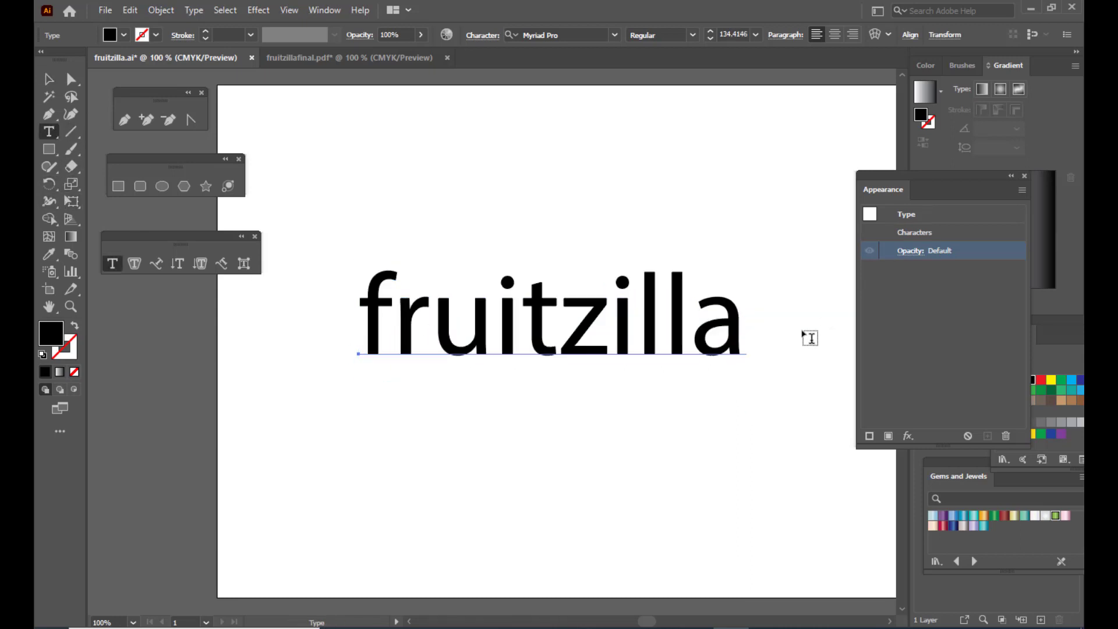
left_click_drag(734, 303, 364, 306)
left_click(586, 36)
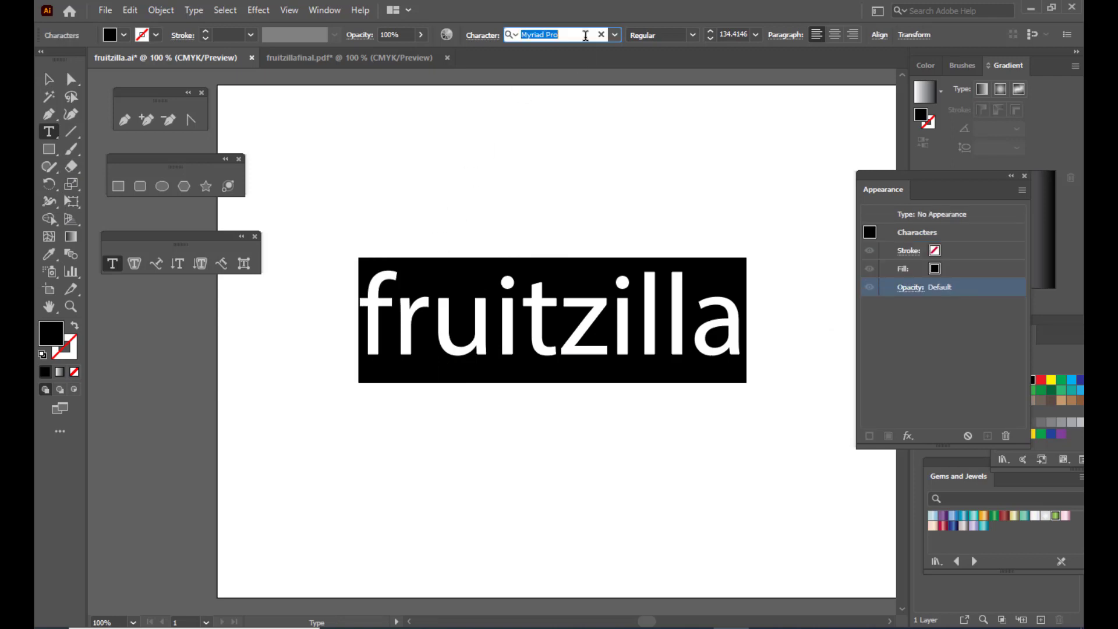
type("magn")
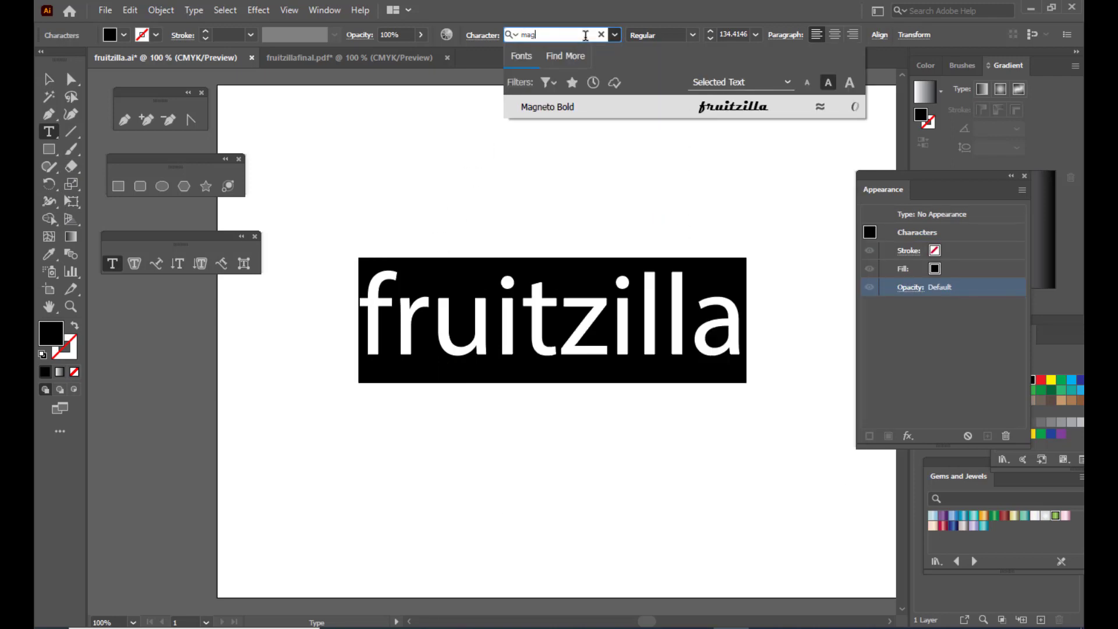
left_click(708, 107)
- Replace the word's initial lowercase f with a capital F
left_click(387, 316)
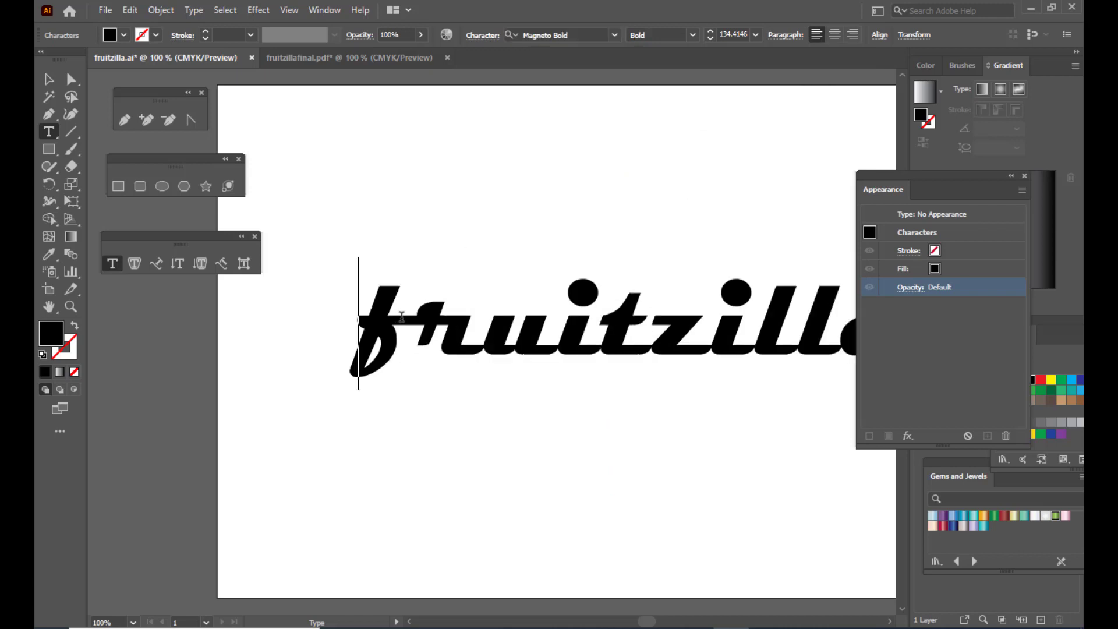
left_click_drag(407, 317, 359, 320)
key("BackSpace")
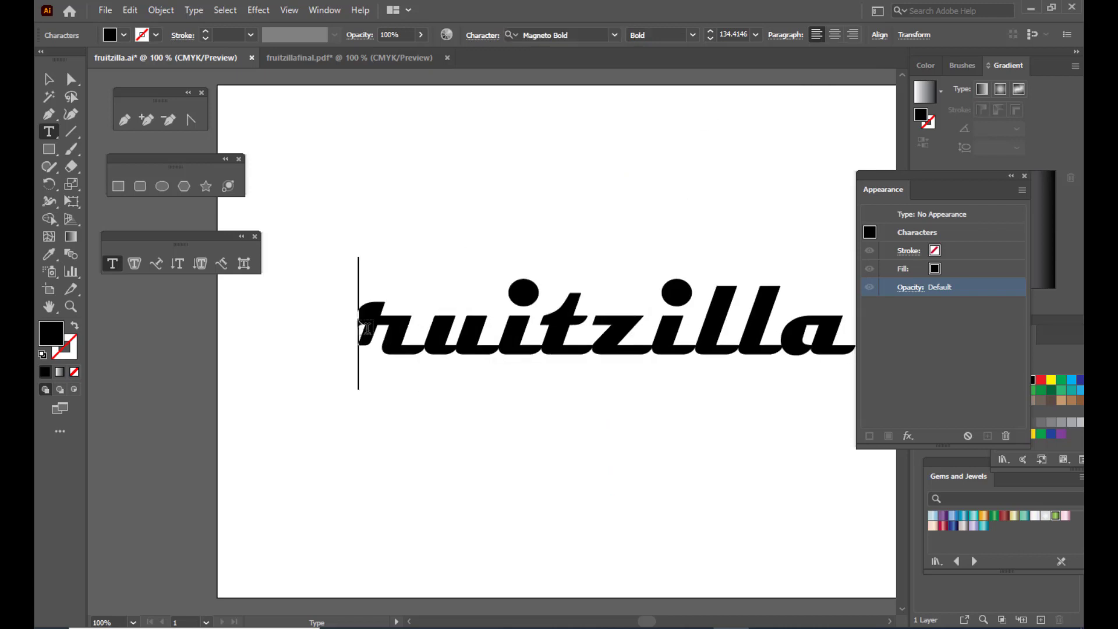
type("F")
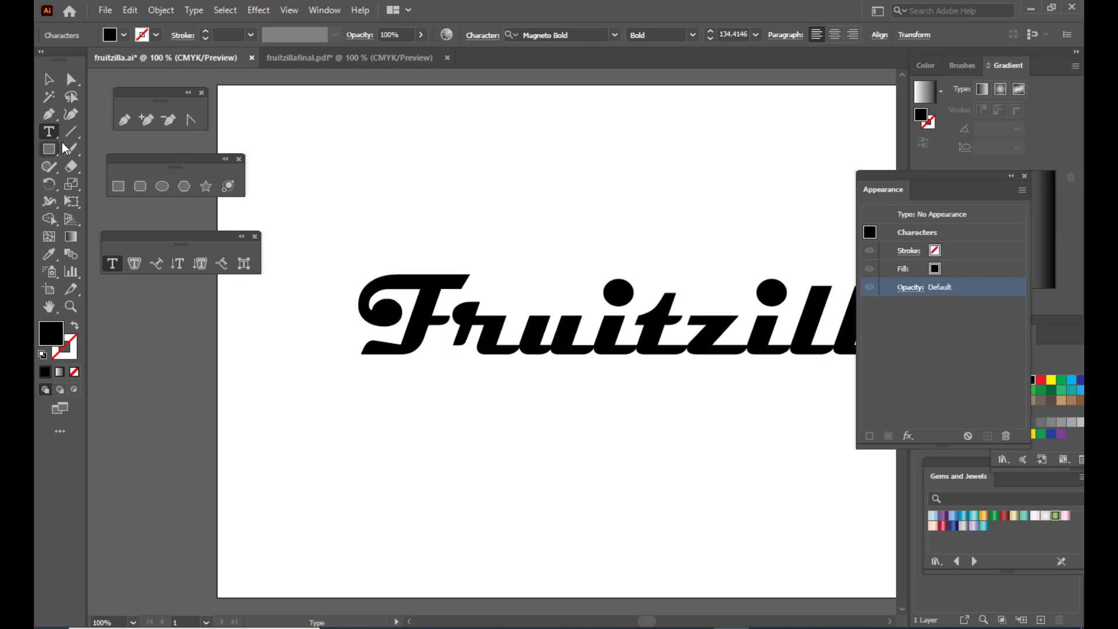
- Centre the Fruitzilla text on the artboard and scale it proportionally to about 127 pt
left_click(49, 79)
left_click_drag(646, 332, 536, 332)
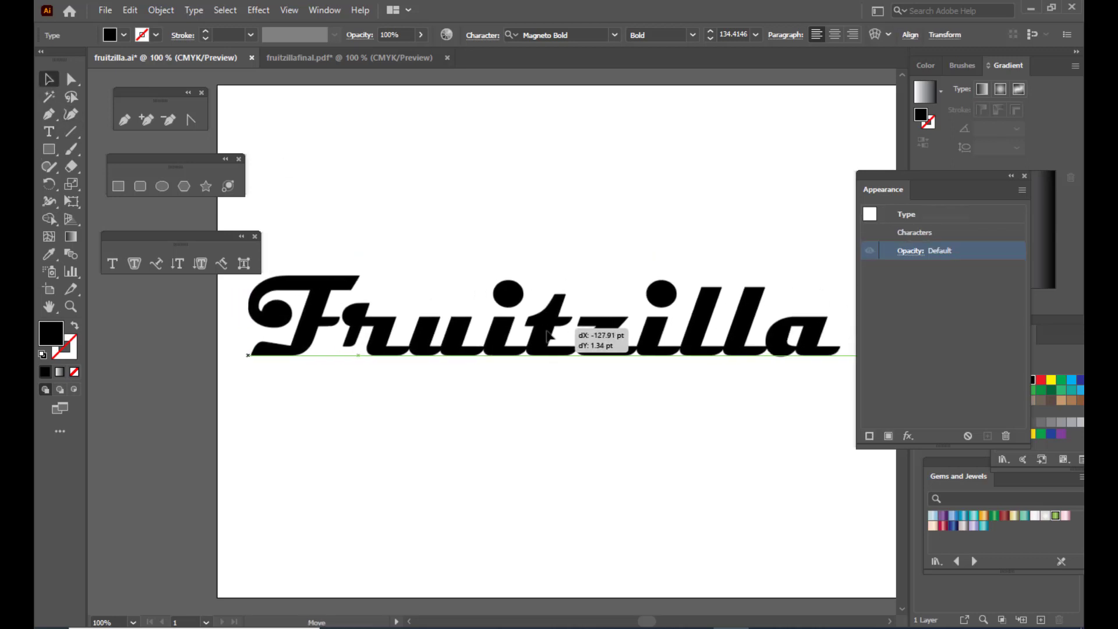
left_click_drag(888, 189, 918, 207)
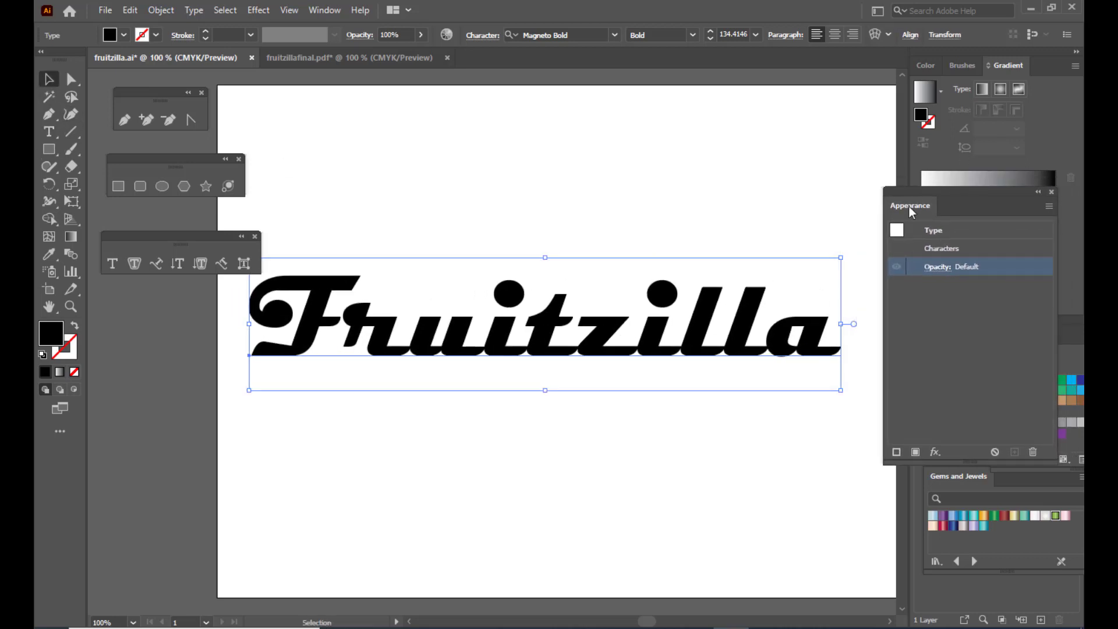
left_click_drag(841, 256, 810, 267)
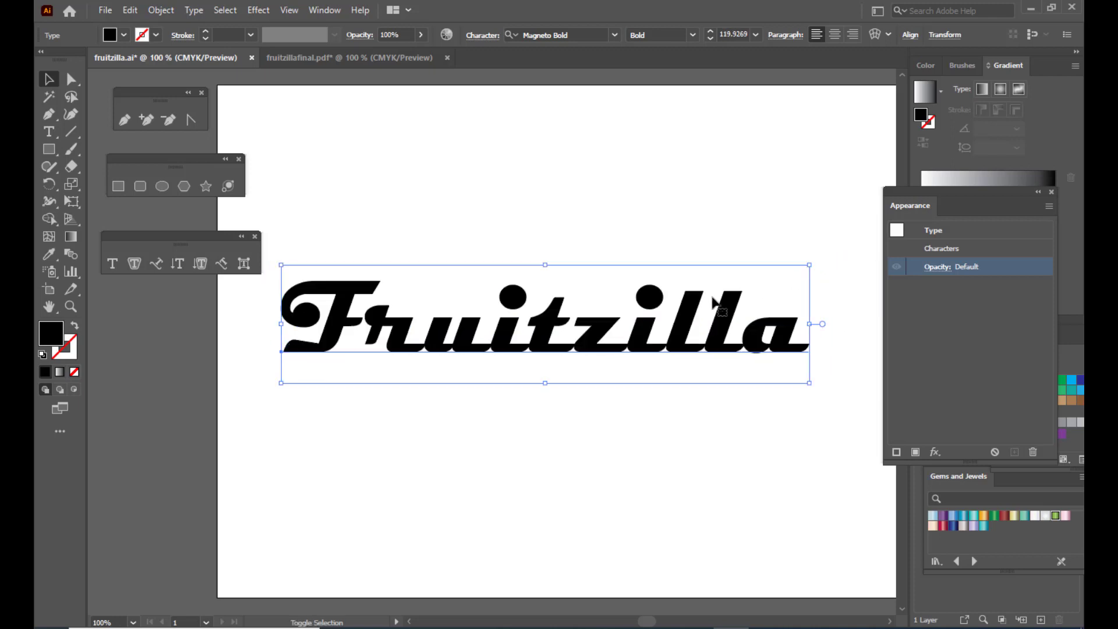
left_click_drag(647, 303, 656, 318)
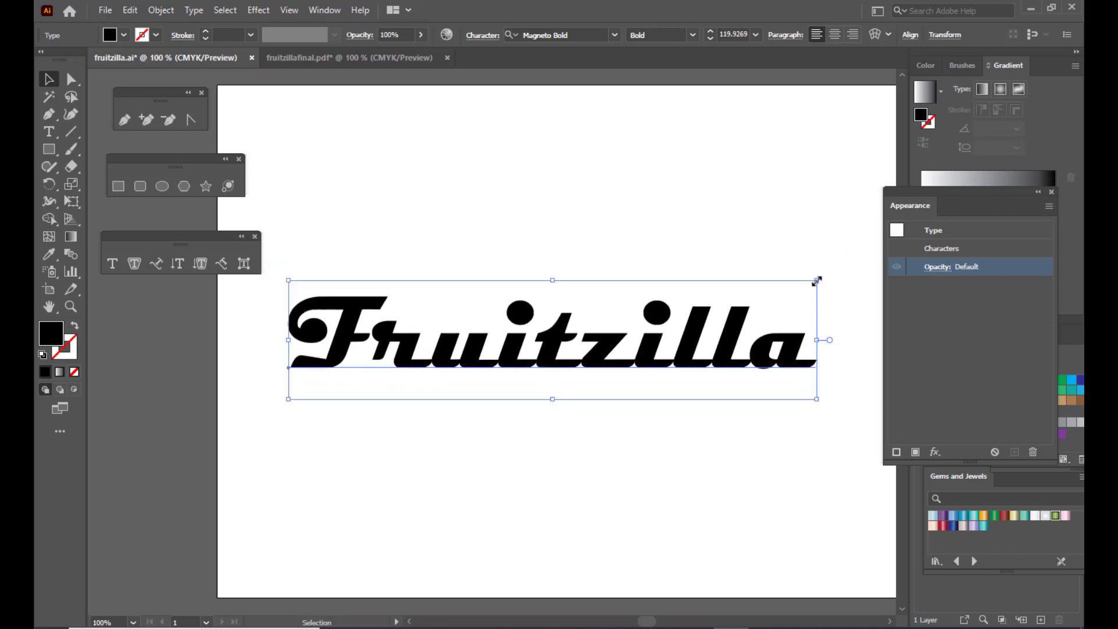
left_click_drag(816, 282, 831, 278)
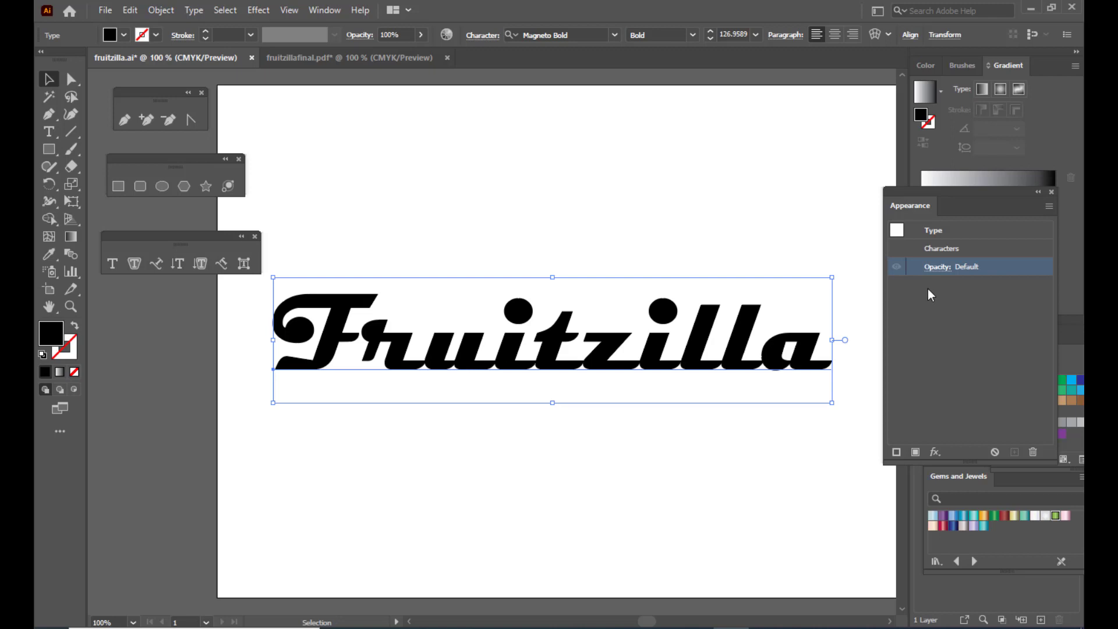
- Fill the Fruitzilla text with a bright pinkish red
double_click(52, 333)
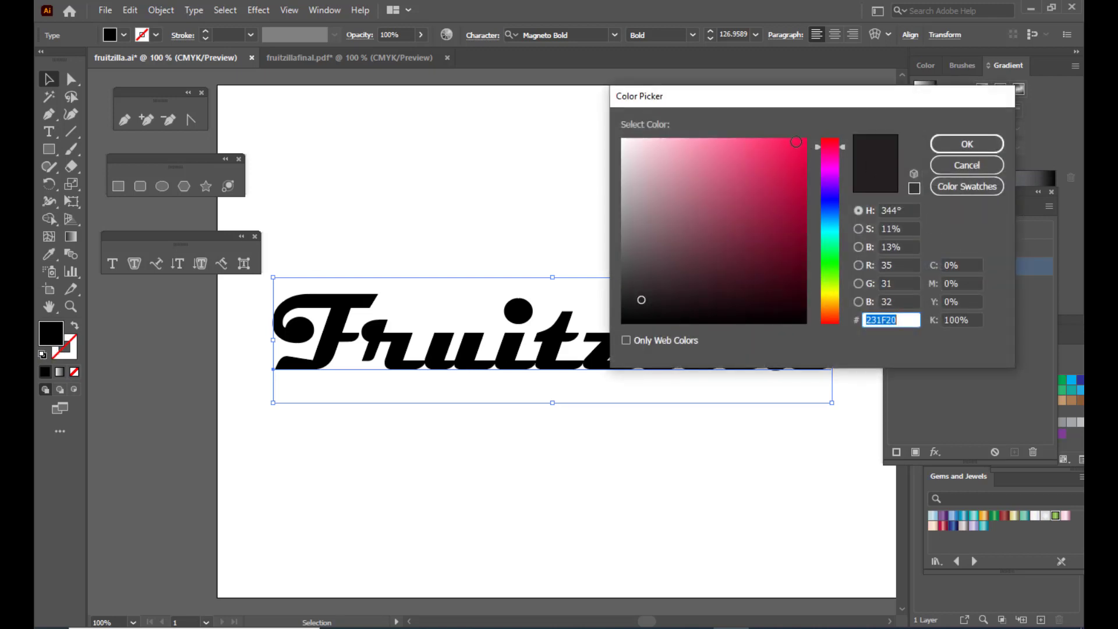
left_click(795, 144)
left_click(965, 145)
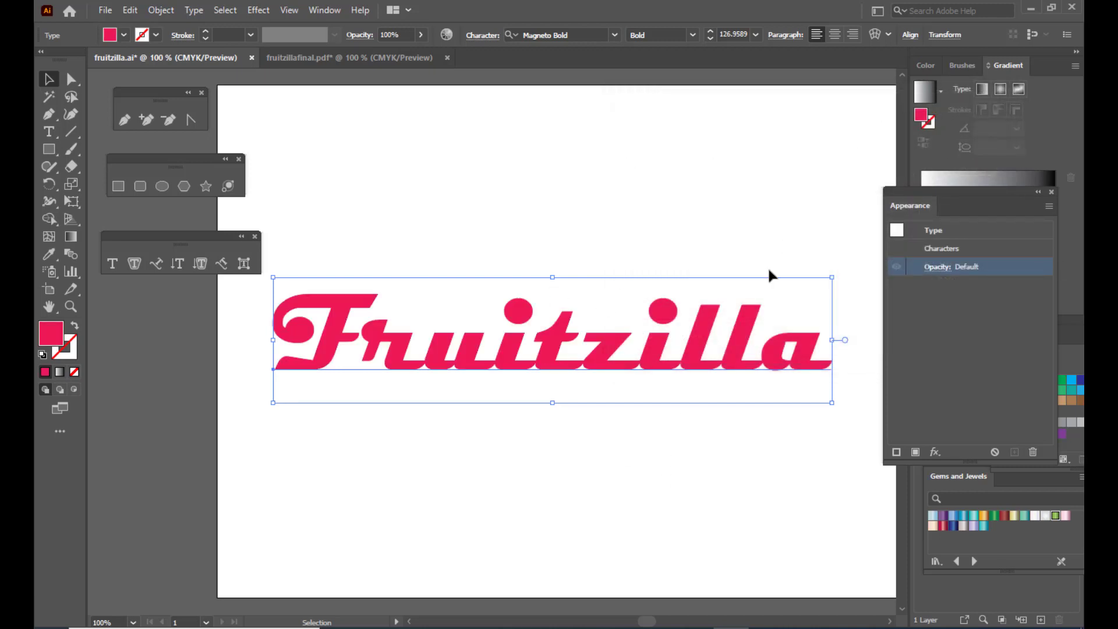
- Start an envelope warp on the text using the horizontal Fish style, keeping the artwork in view
left_click(872, 39)
left_click_drag(852, 120, 810, 82)
left_click(802, 105)
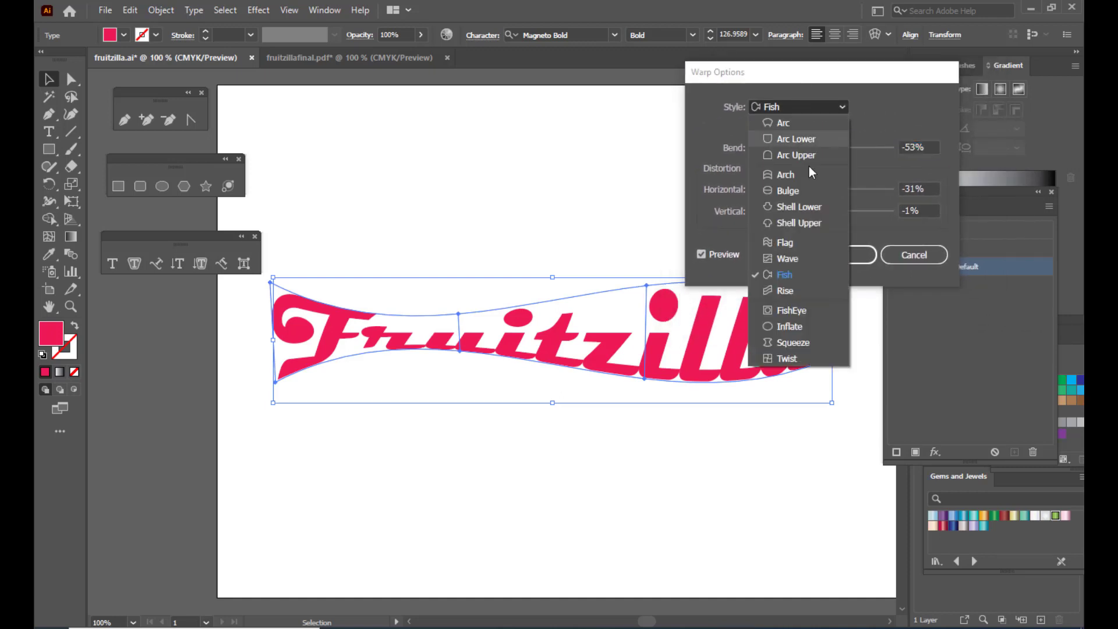
left_click(795, 277)
left_click_drag(787, 69, 815, 66)
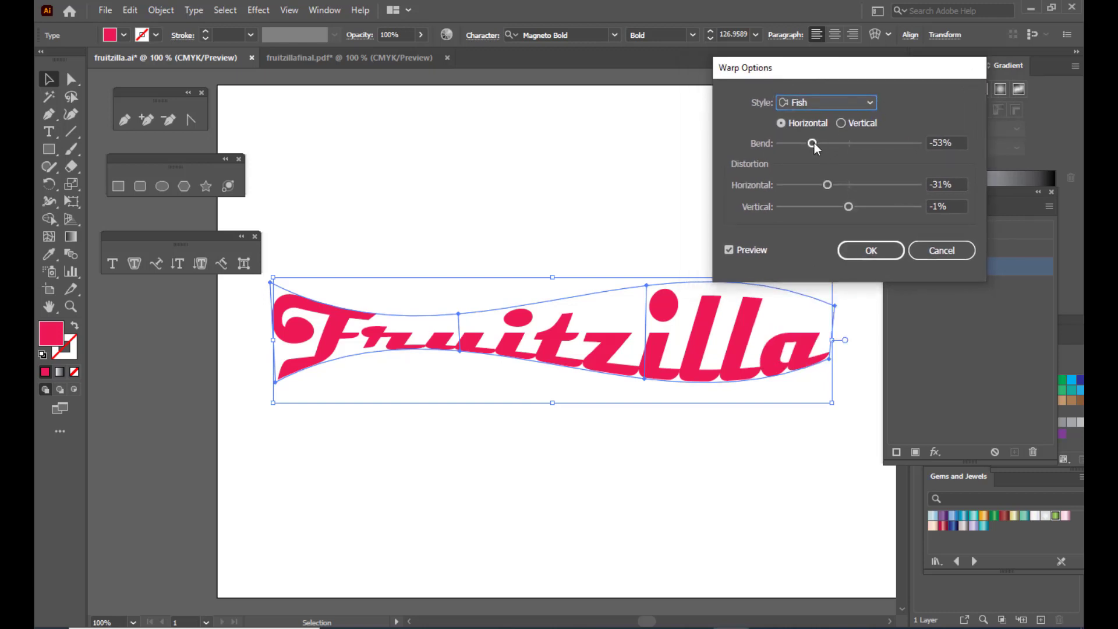
- Set the warp's bend to -35%, horizontal distortion to -11% and vertical distortion to 1%, and apply it to the text
left_click_drag(814, 144, 826, 142)
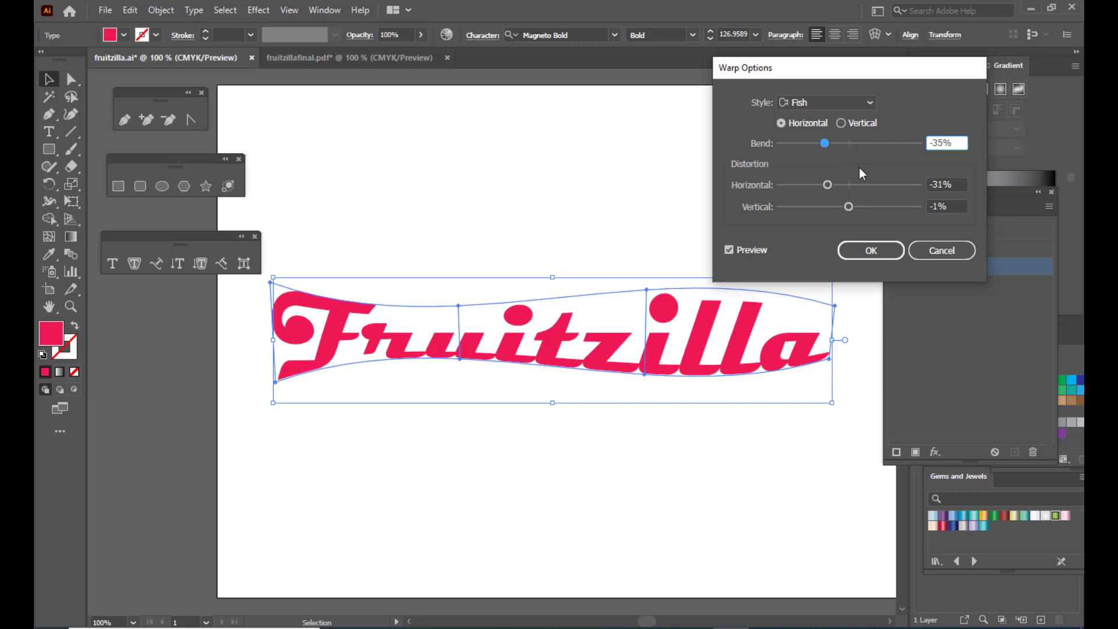
left_click_drag(829, 186, 841, 184)
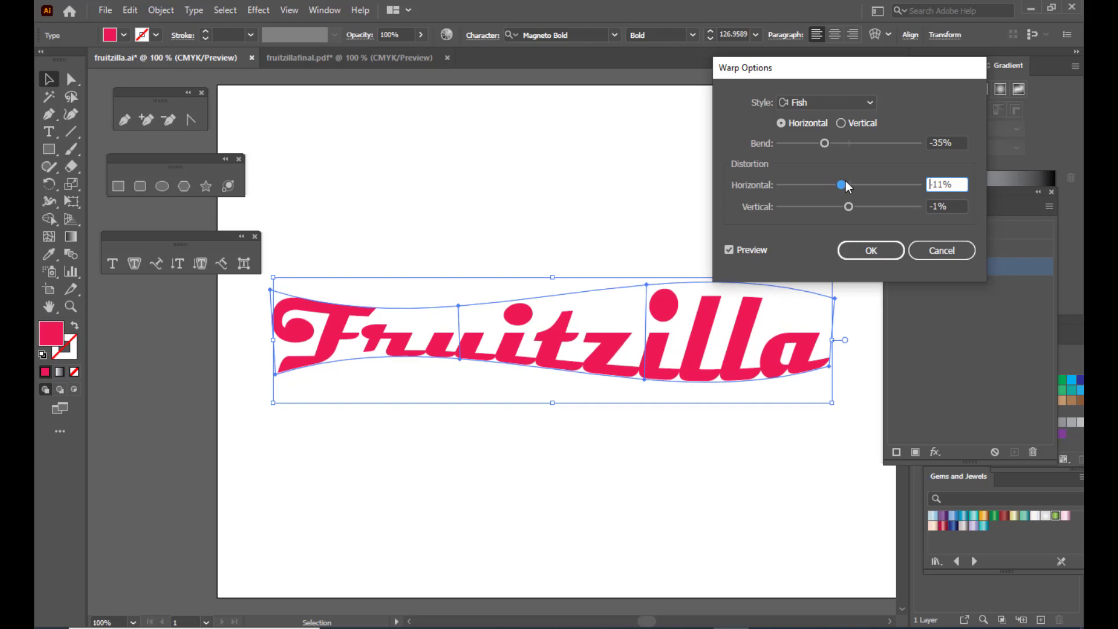
left_click_drag(848, 207, 850, 209)
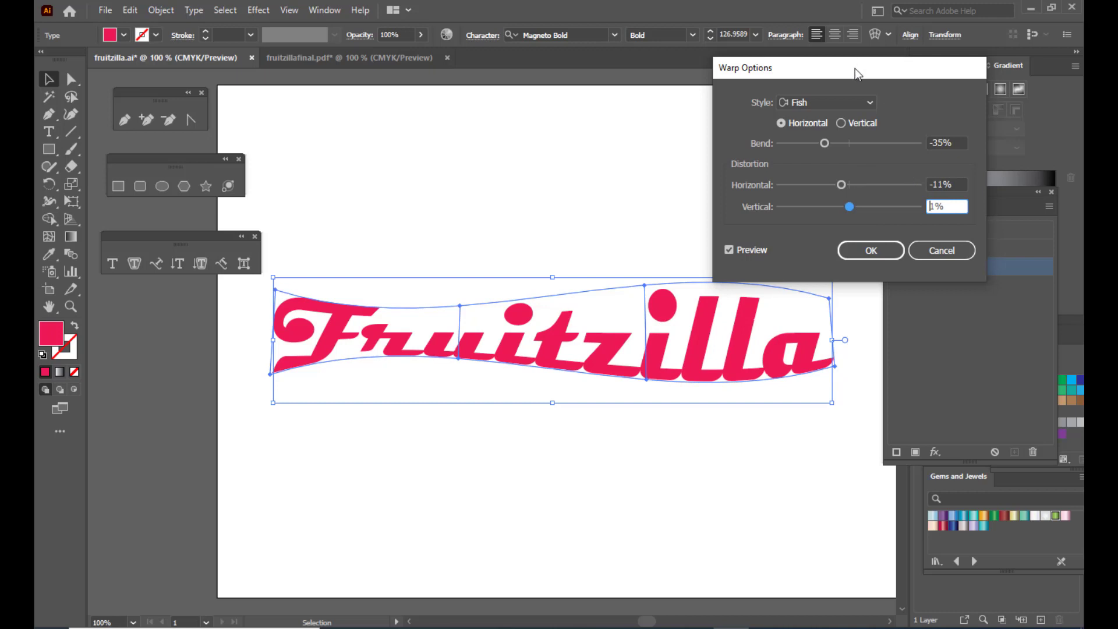
left_click_drag(854, 69, 834, 80)
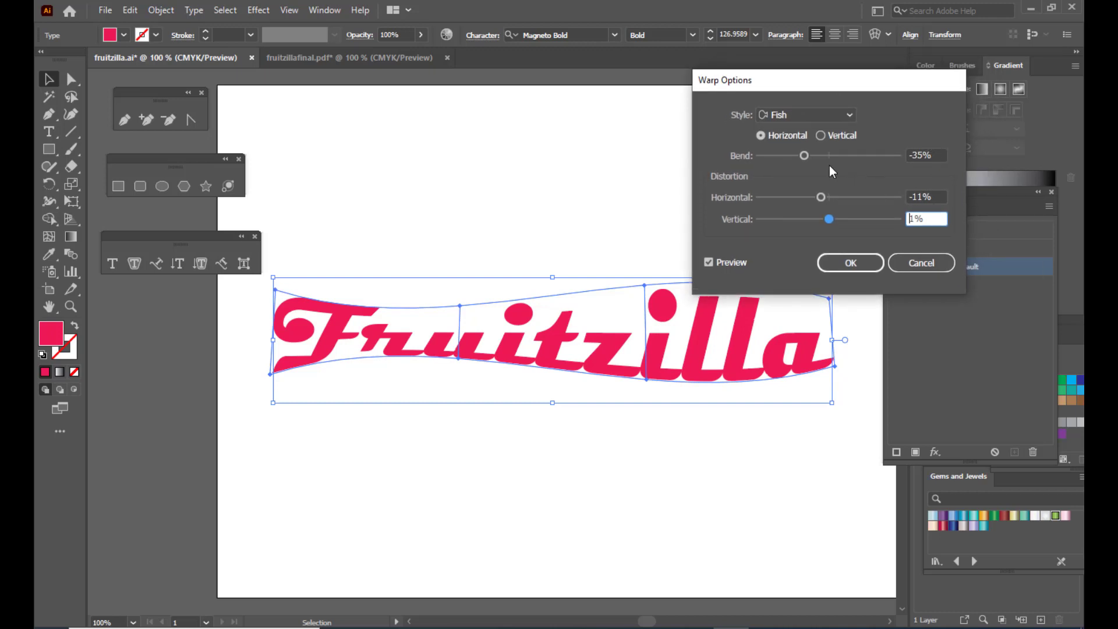
left_click_drag(852, 82, 843, 85)
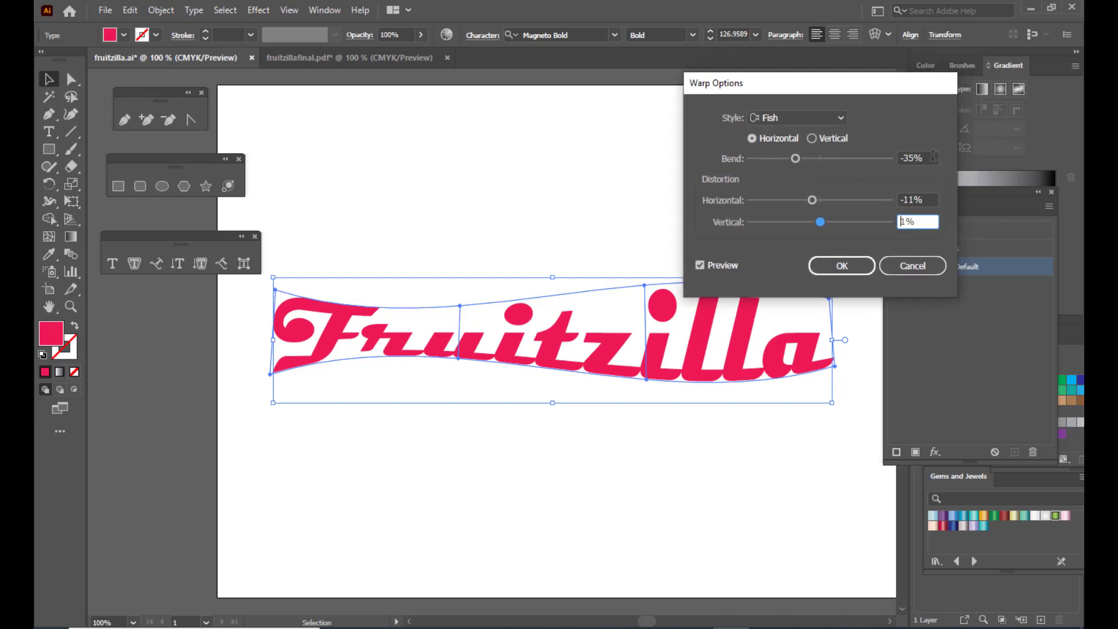
left_click_drag(931, 157, 896, 156)
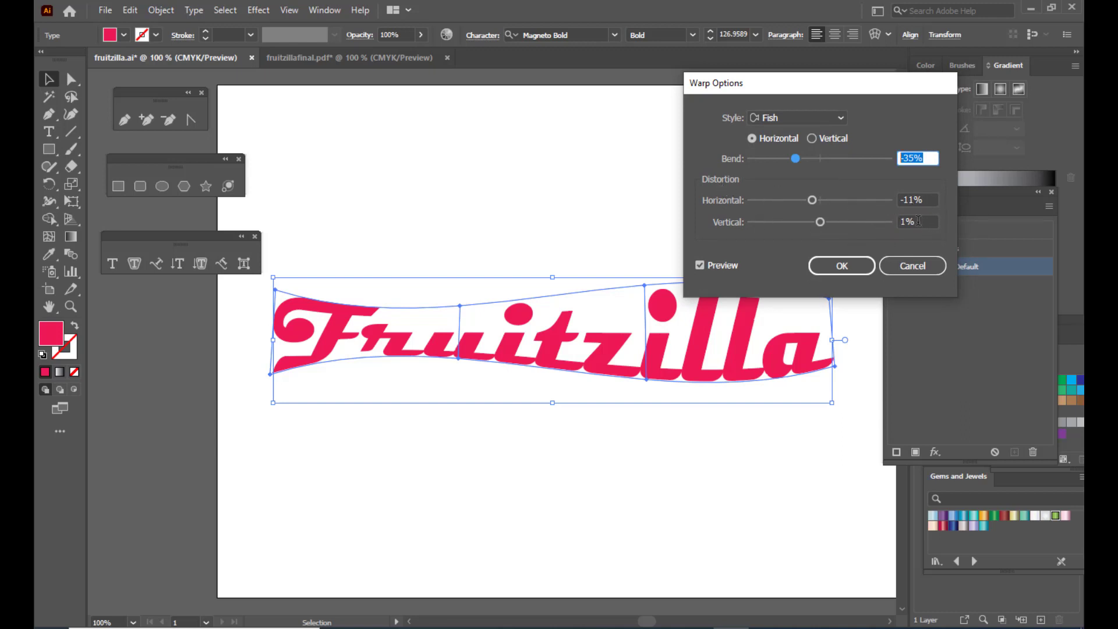
left_click_drag(787, 89, 797, 86)
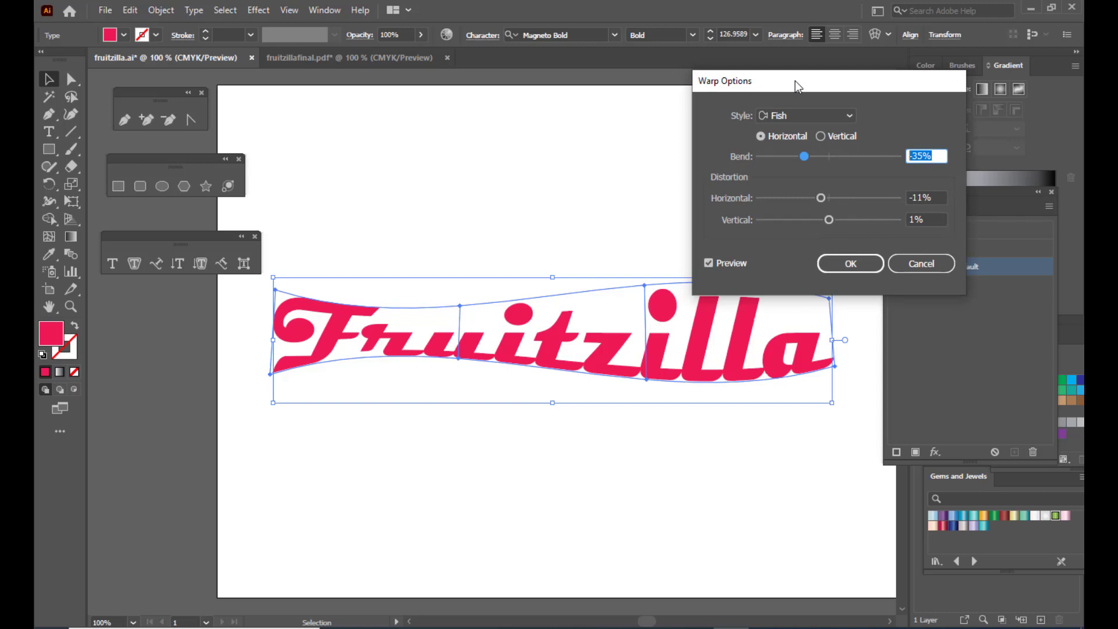
mouse_move(824, 79)
left_mouse_down()
mouse_move(806, 84)
mouse_move(844, 75)
mouse_move(817, 86)
left_mouse_up()
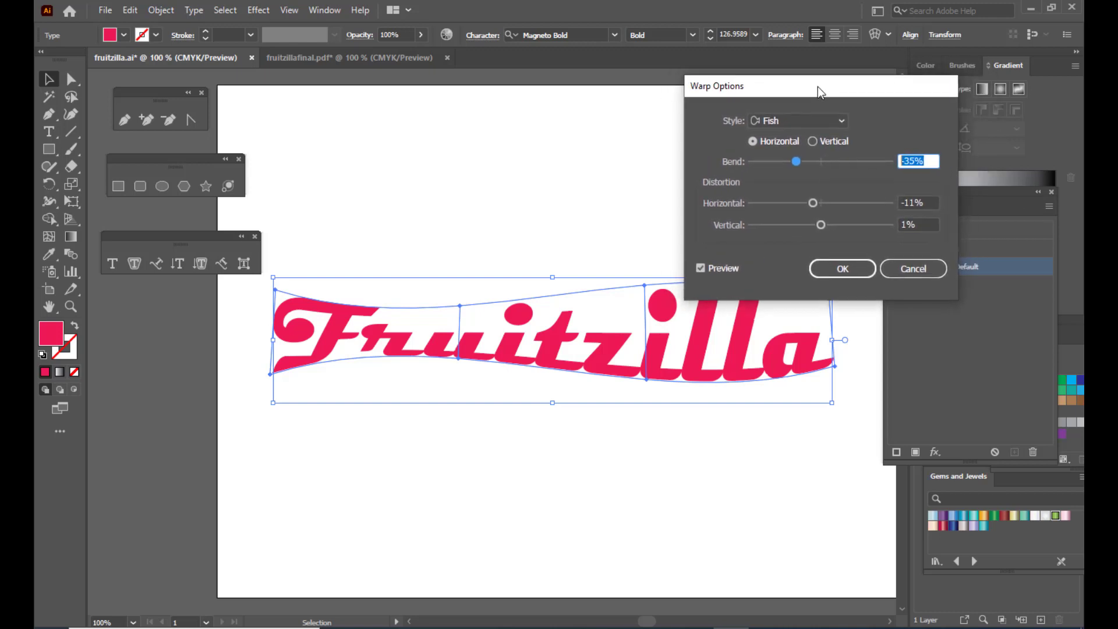
left_click(842, 269)
left_click(663, 173)
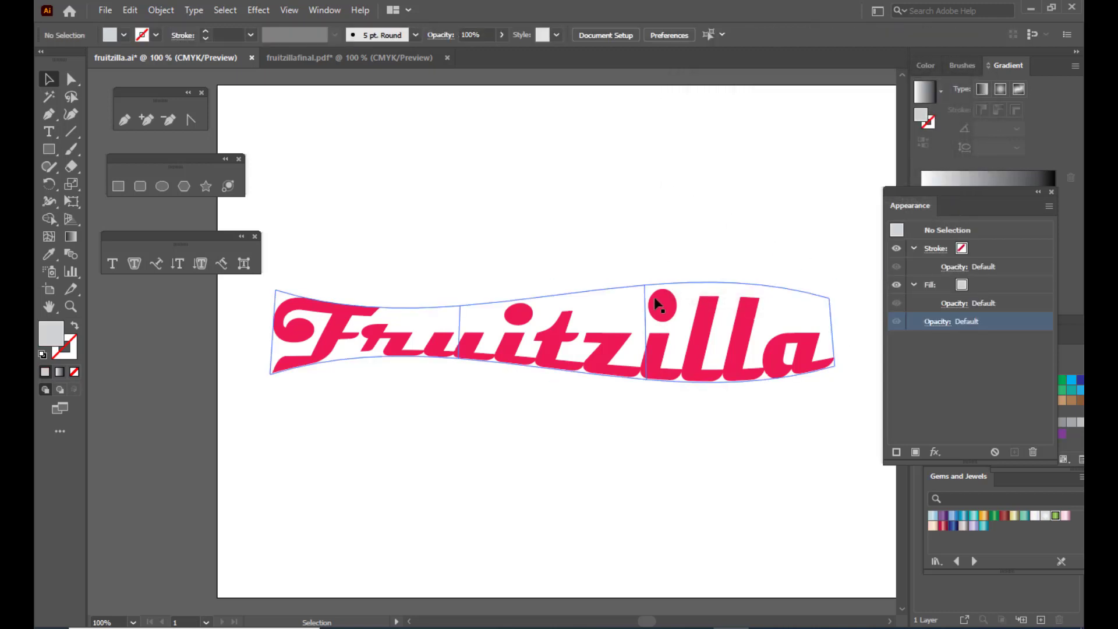
- Expand the warped Fruitzilla text's object and fill into editable shapes
left_click(654, 303)
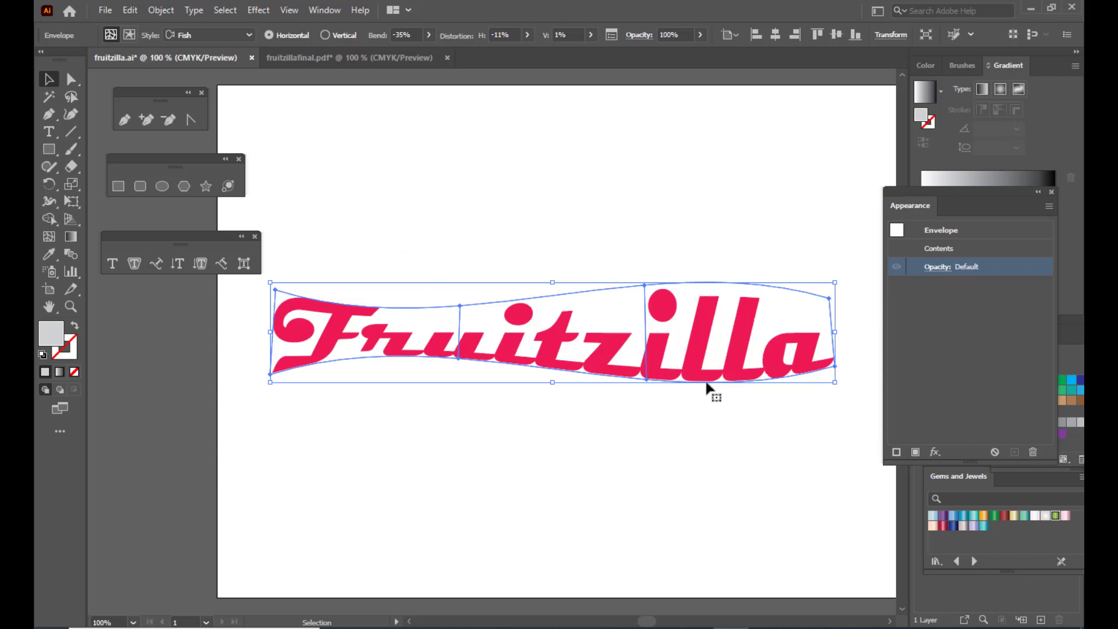
left_click(163, 12)
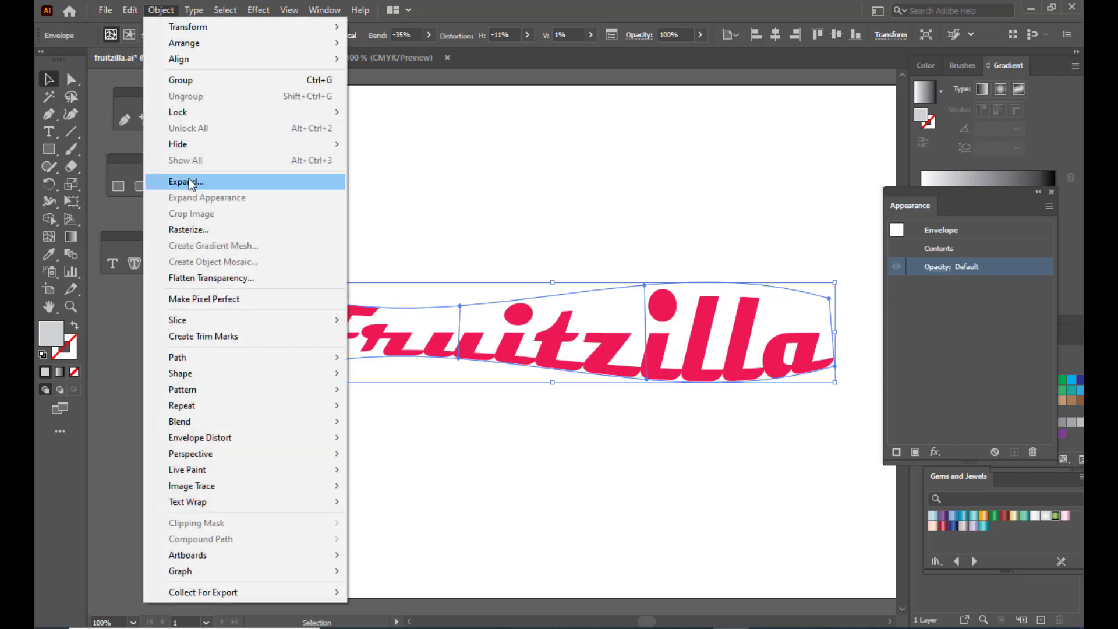
left_click(218, 184)
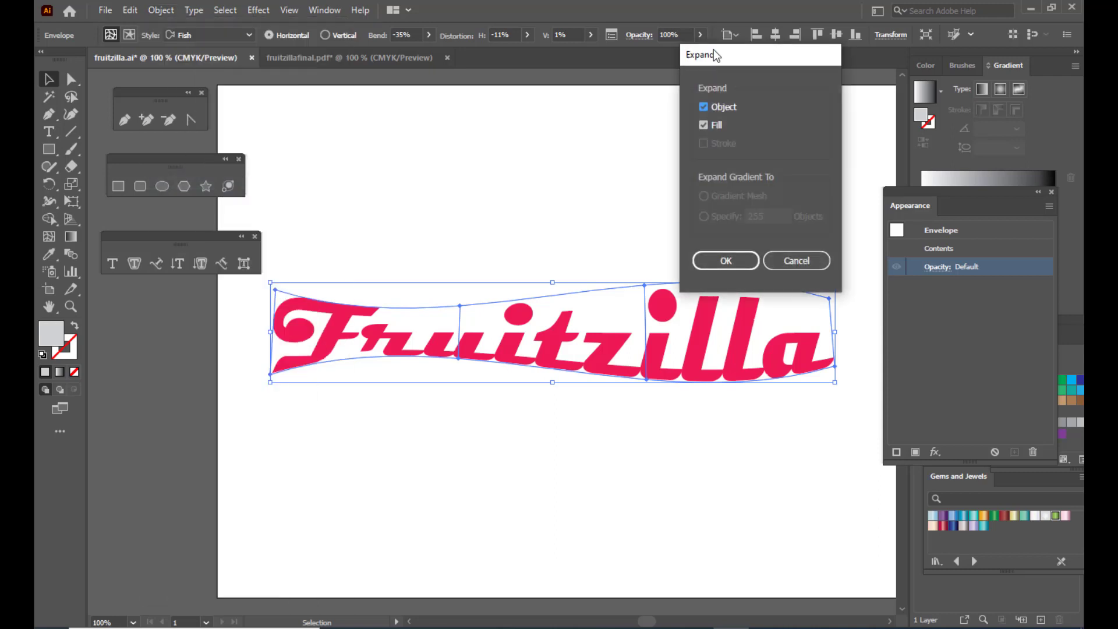
left_click_drag(714, 54, 648, 54)
left_click(659, 262)
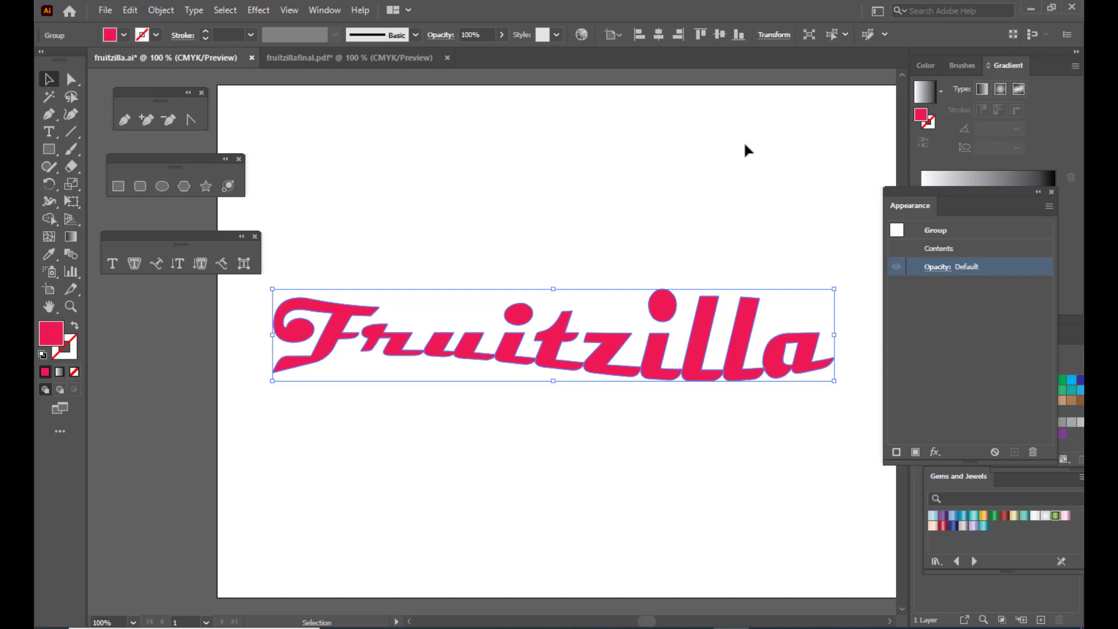
- Add a new fill to the Fruitzilla group's appearance and colour it red
left_click_drag(962, 193, 846, 126)
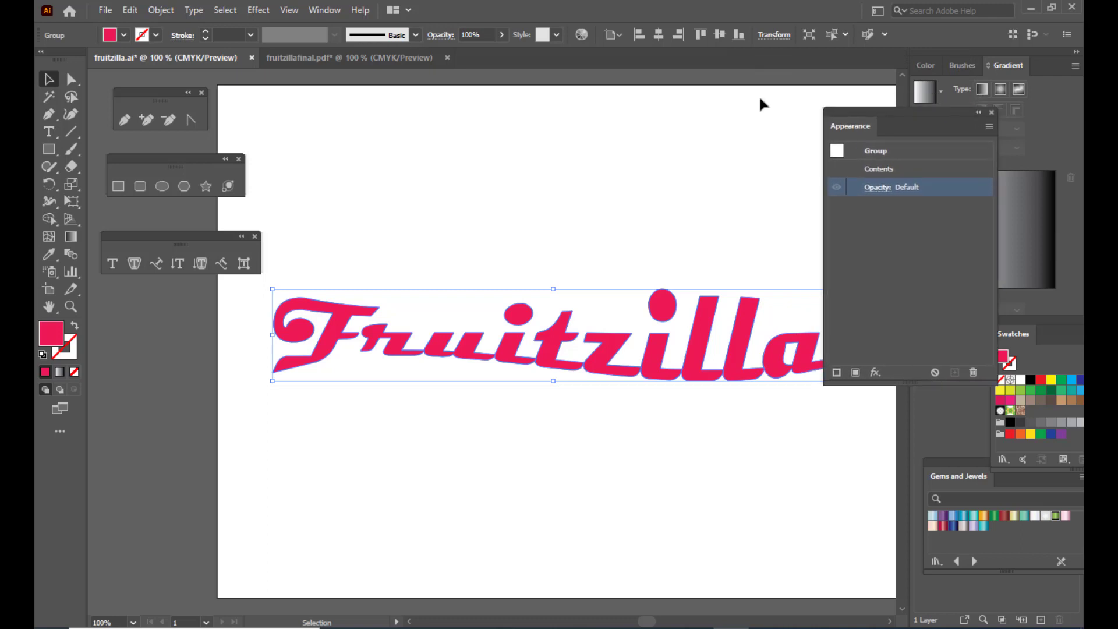
left_click(324, 11)
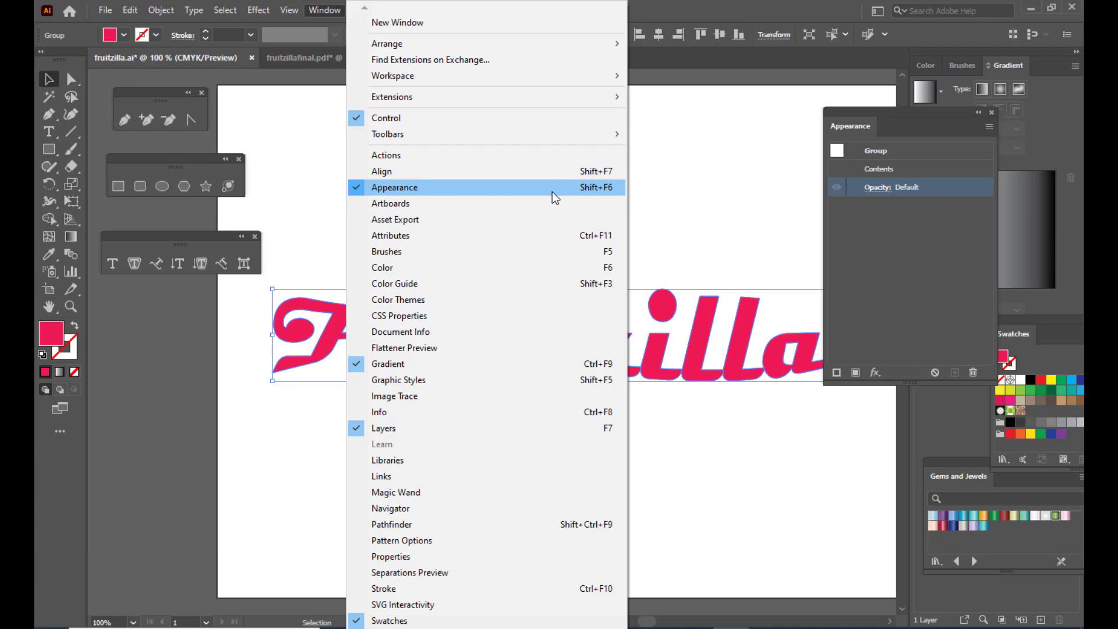
left_click(871, 114)
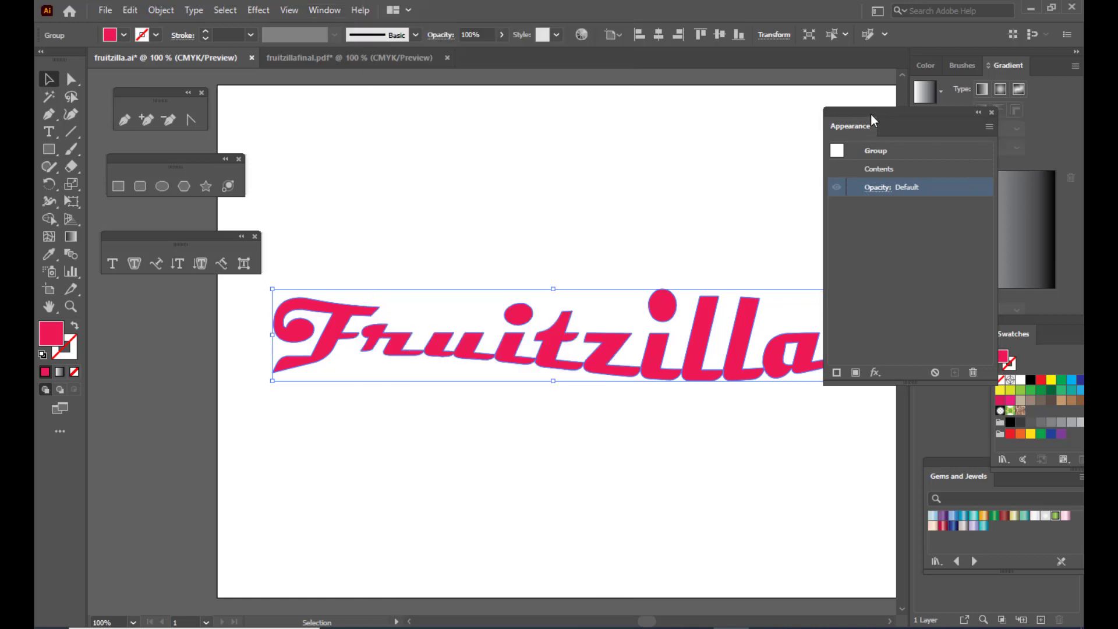
left_click_drag(871, 115, 879, 159)
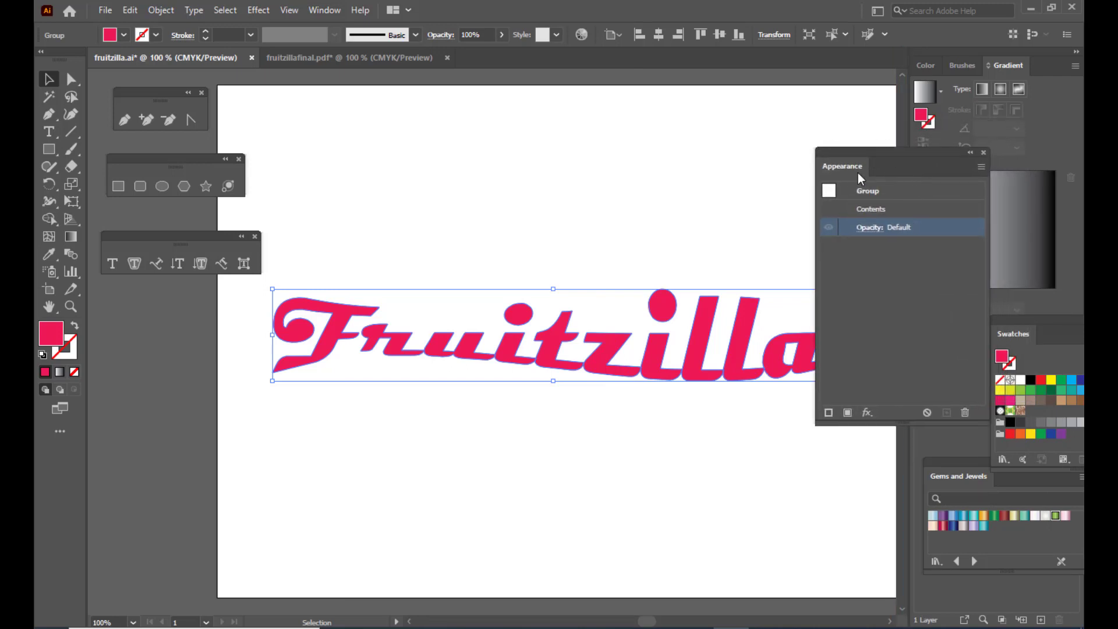
left_click(981, 167)
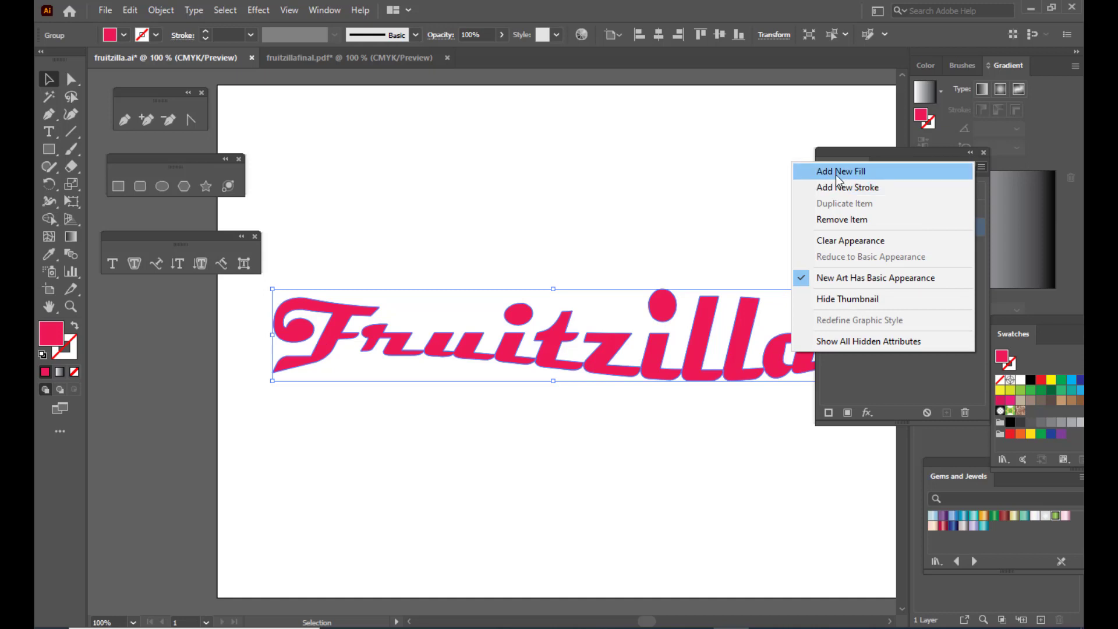
left_click(876, 172)
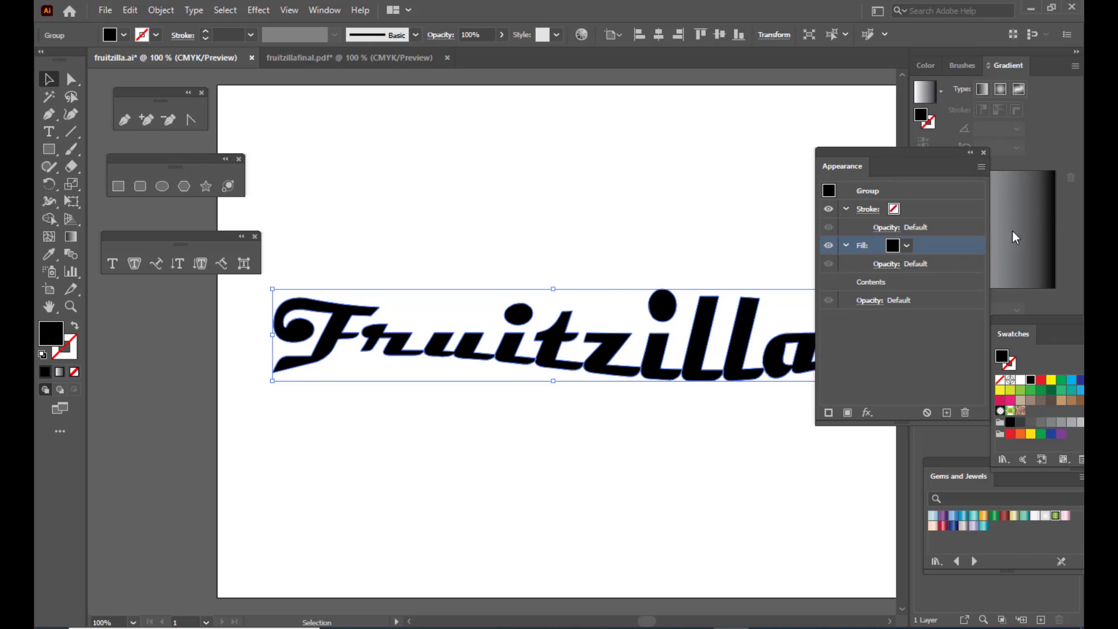
left_click(908, 245)
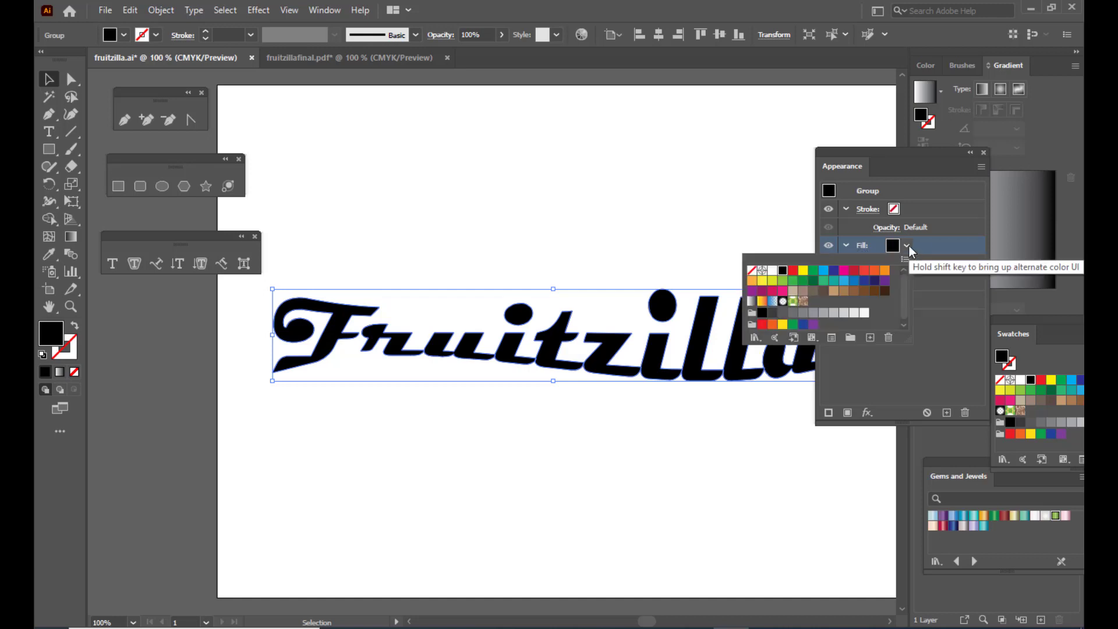
left_click(792, 271)
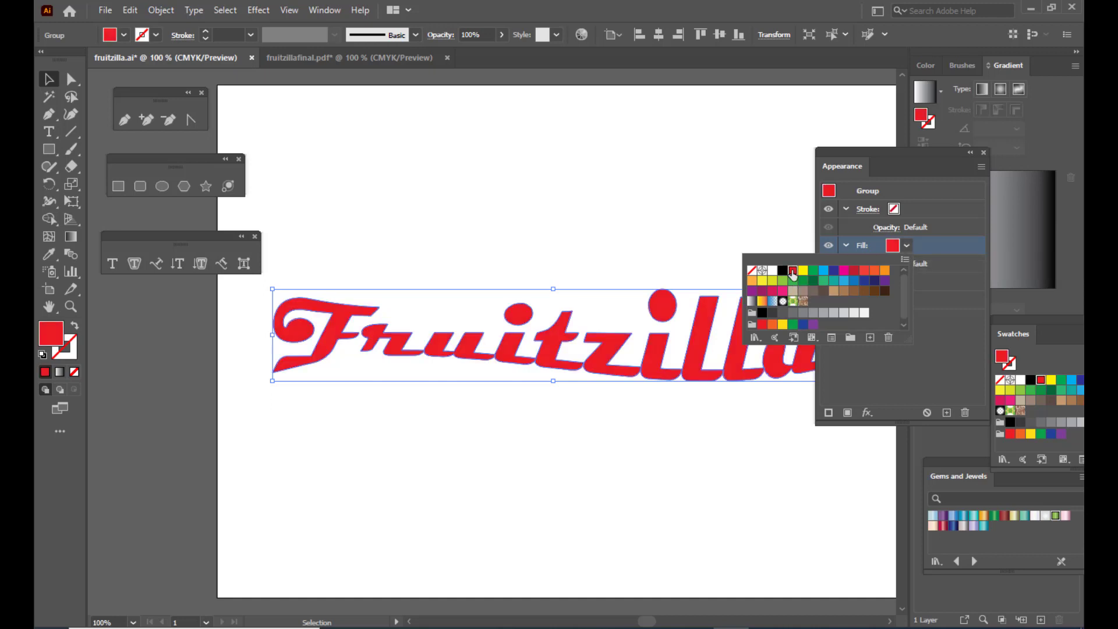
left_click(946, 246)
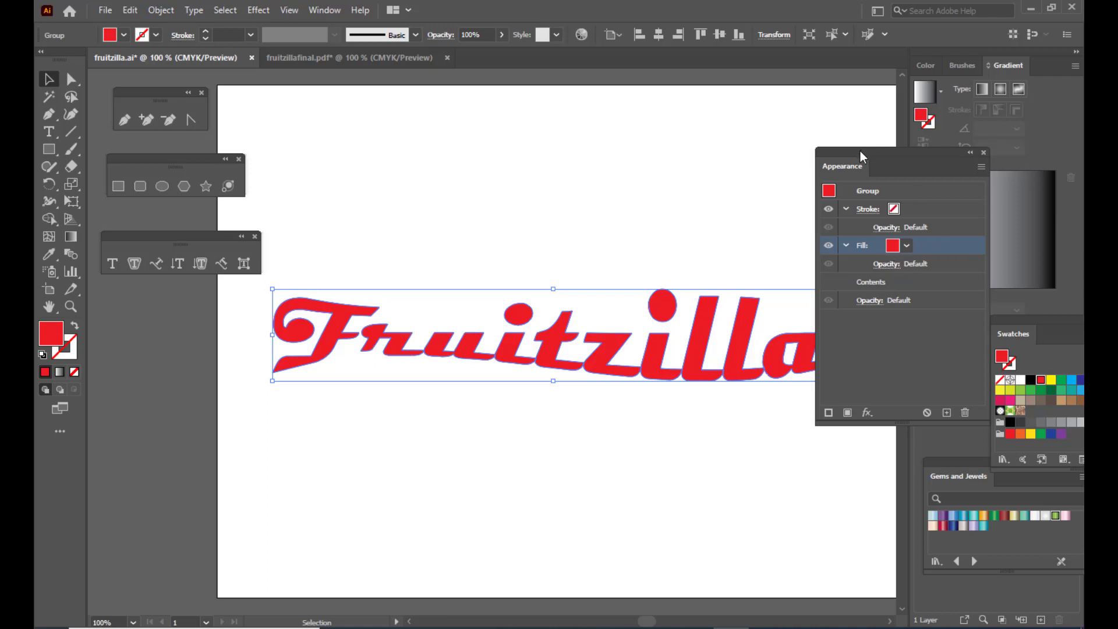
- Start an Offset Path effect on the group's red fill with round joins, keeping the artwork in view
left_click_drag(861, 151, 868, 151)
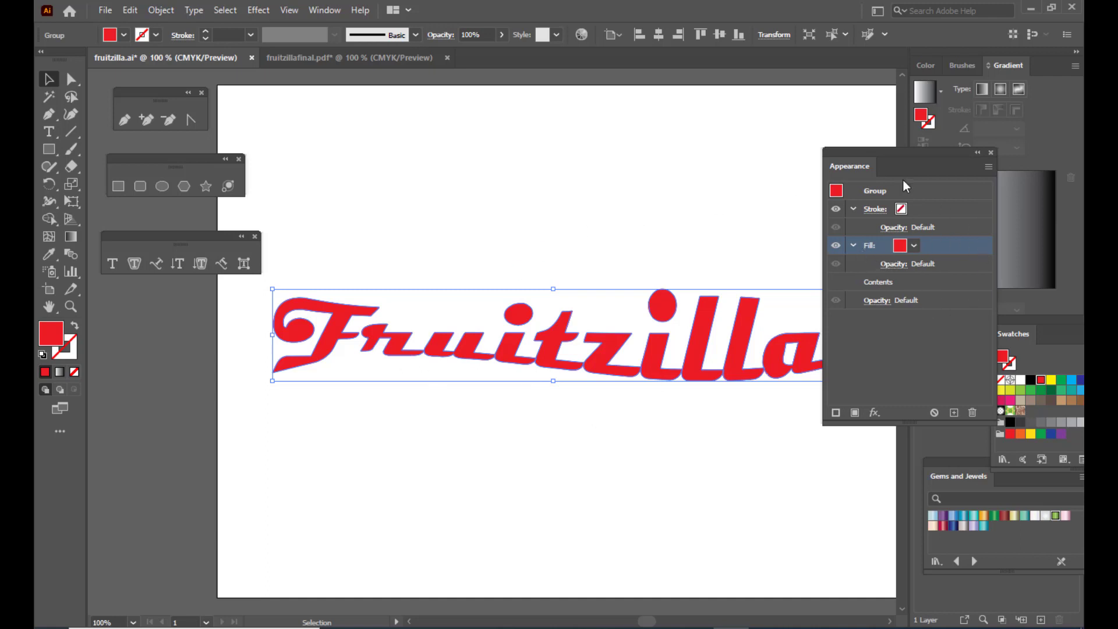
left_click_drag(882, 152, 852, 154)
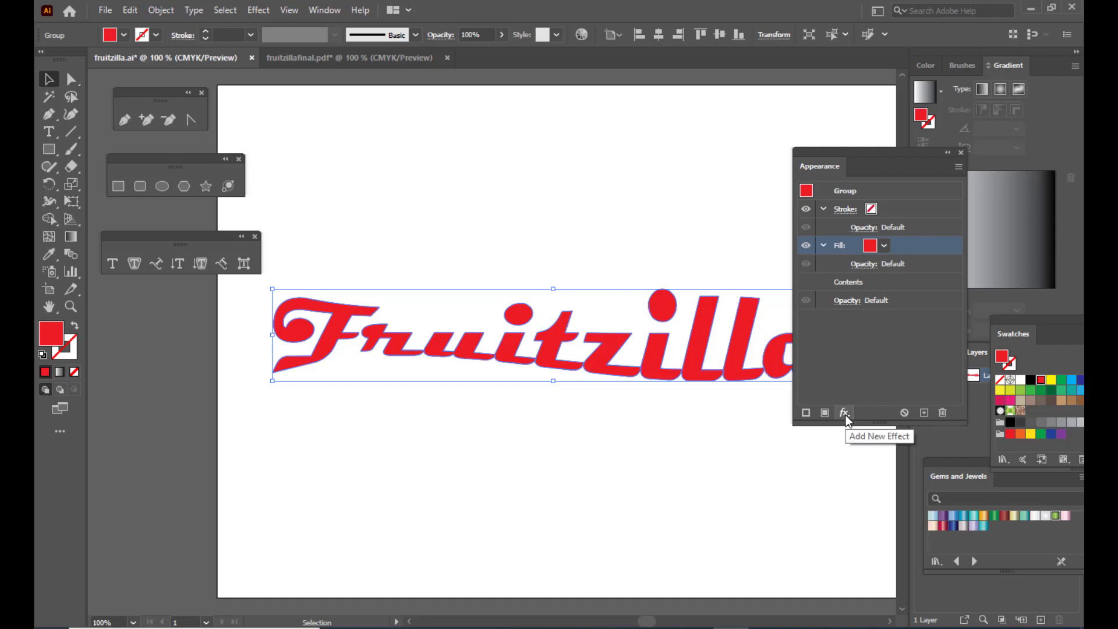
left_click(844, 414)
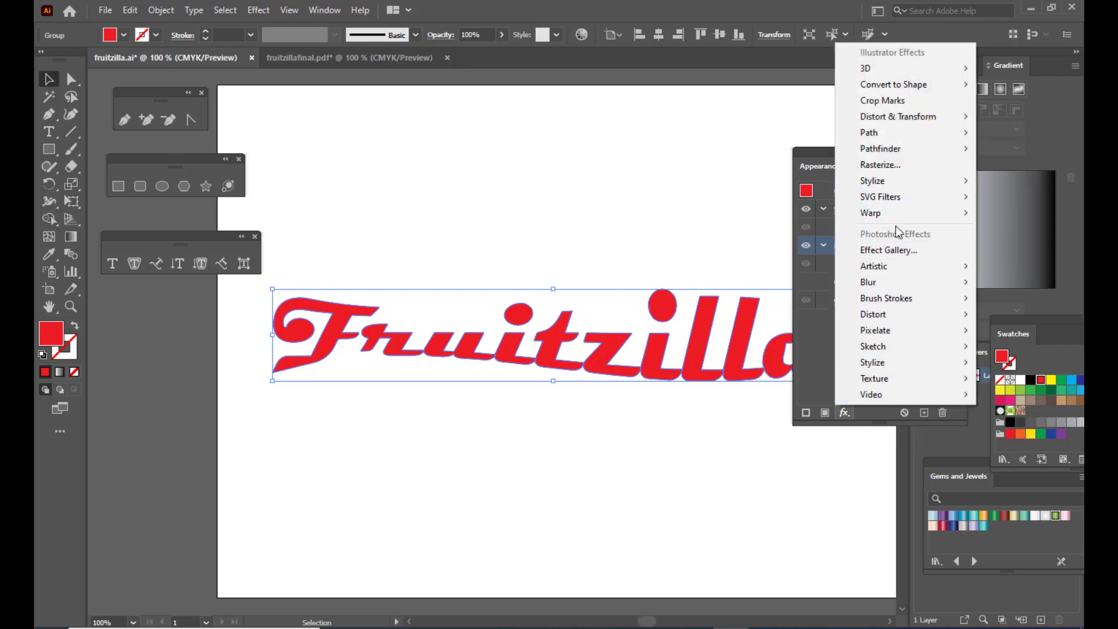
mouse_move(881, 137)
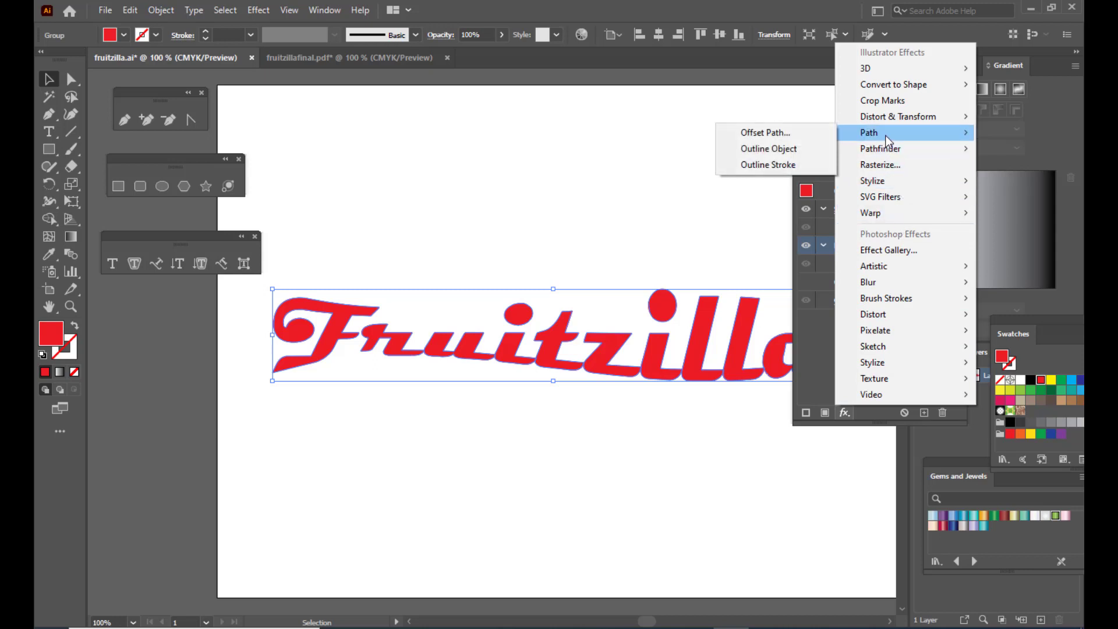
left_click(779, 135)
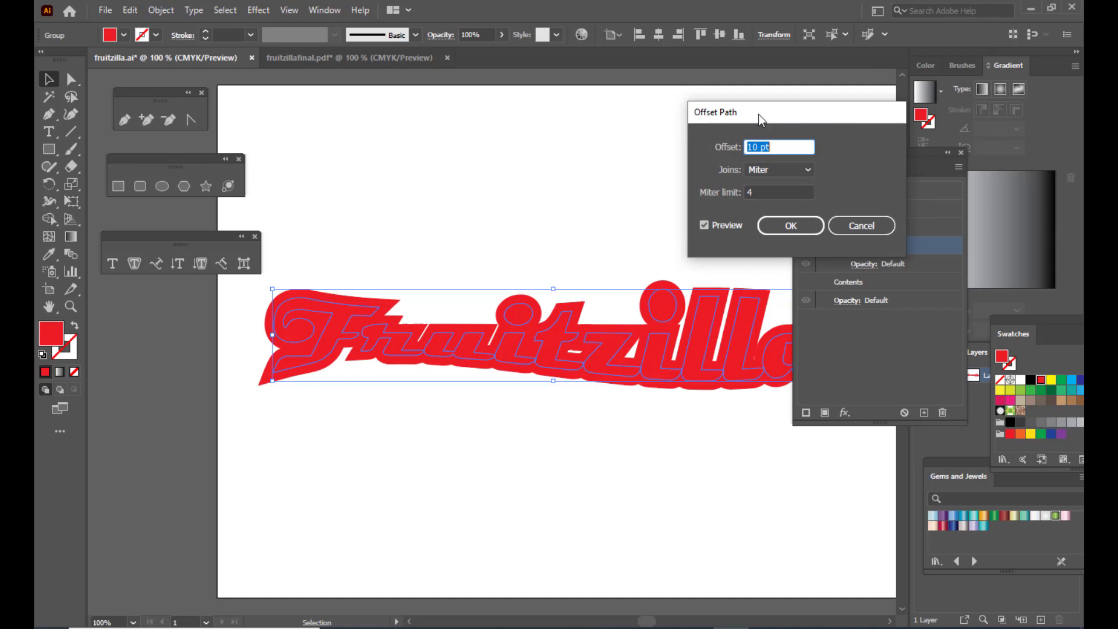
left_click_drag(760, 116, 677, 109)
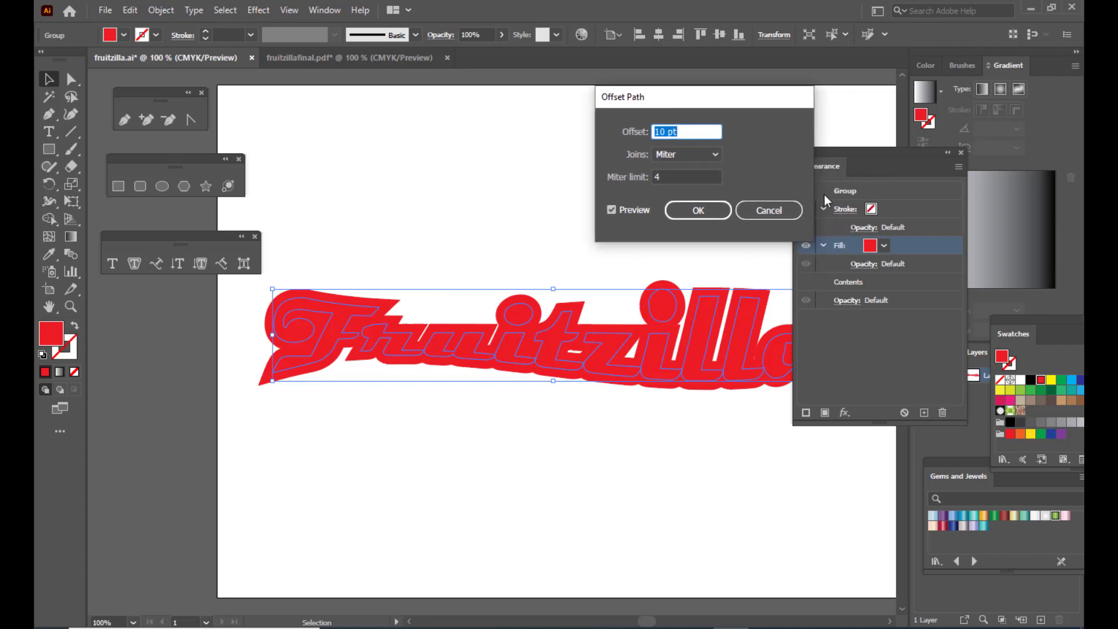
left_click(681, 155)
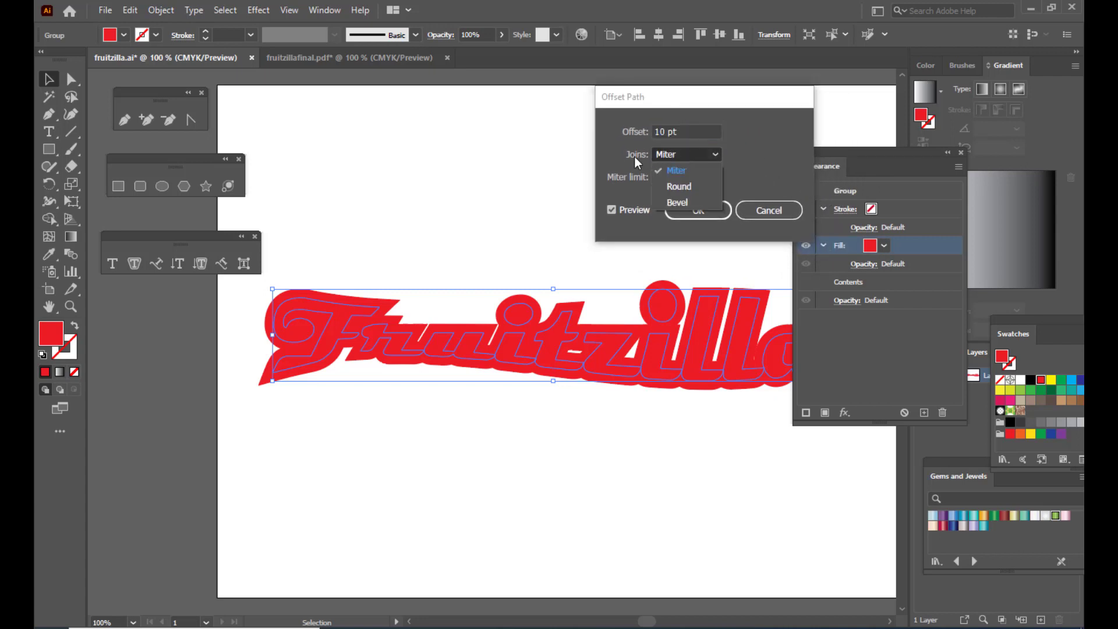
left_click(687, 186)
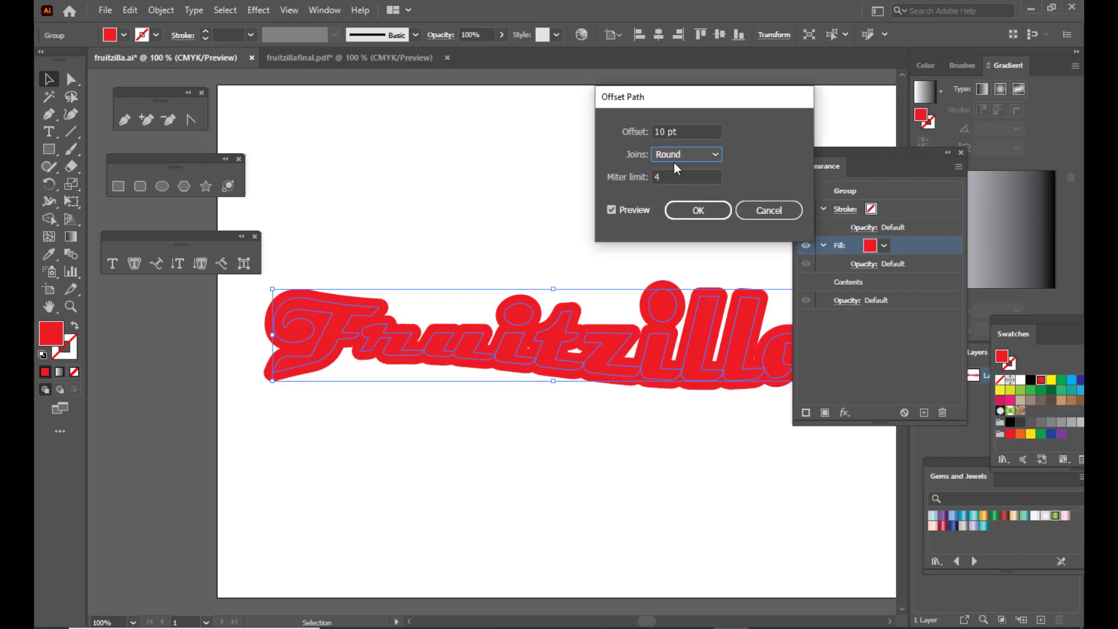
- Set the path offset to 13 pt and apply the effect to the red fill
left_click(660, 132)
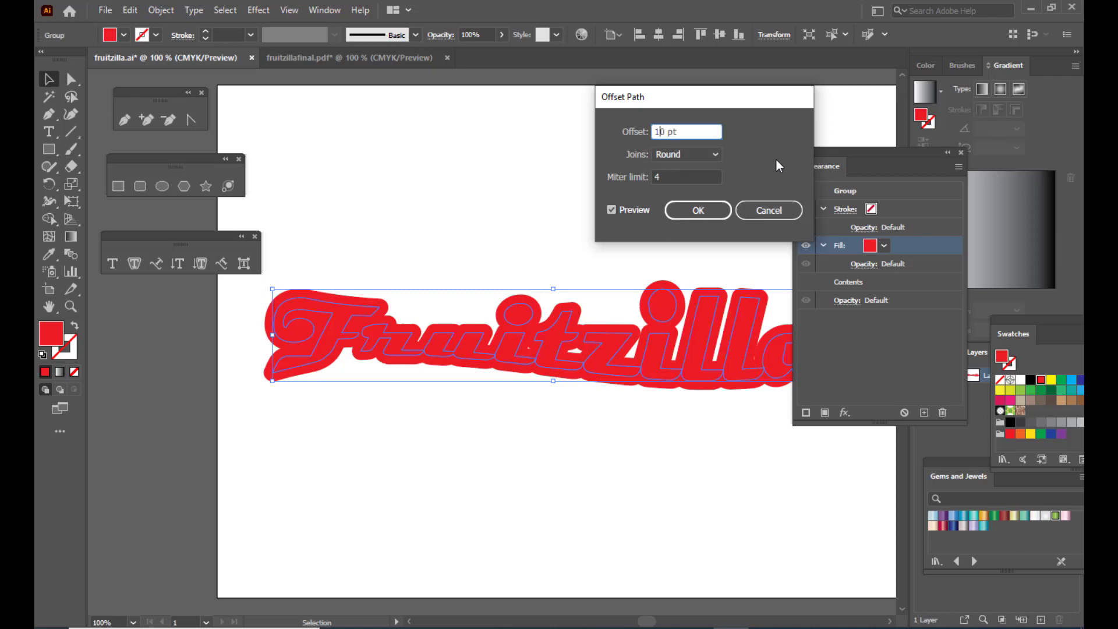
key("Up")
key("Up")
key("Up")
key("Up")
key("Down")
key("Down")
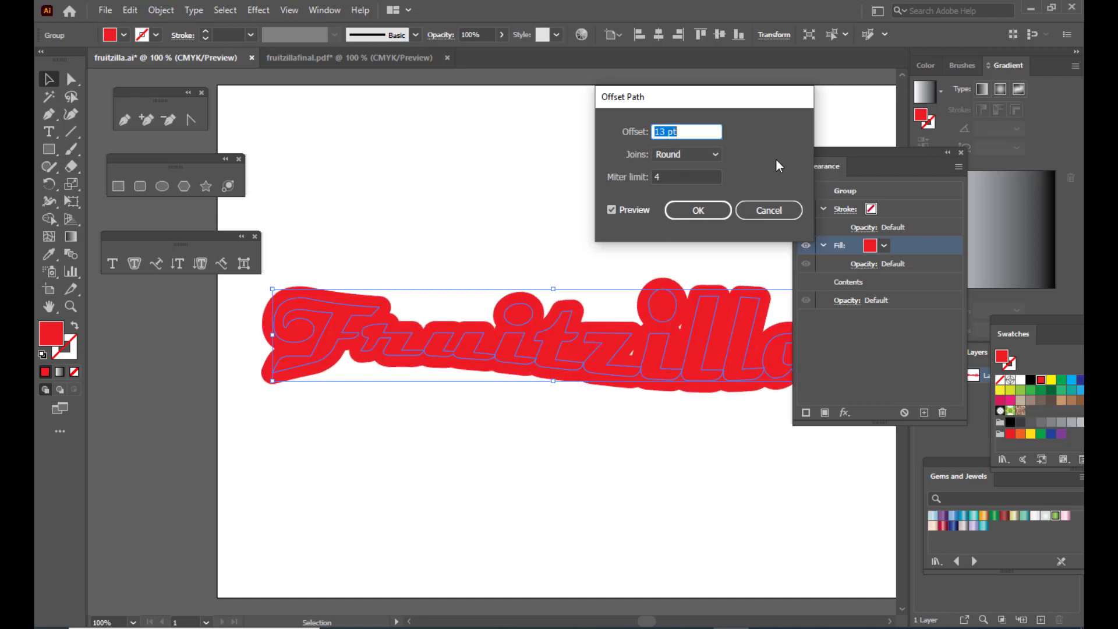
key("Up")
left_click(702, 211)
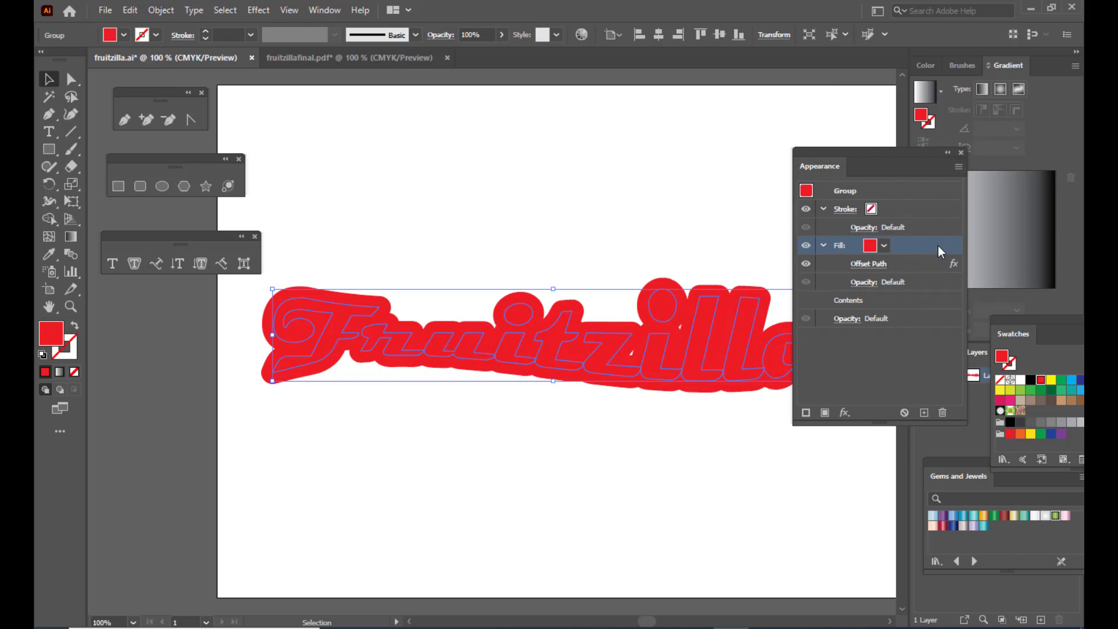
- Add another red fill above the offset fill and colour the offset fill yellow
left_click(959, 166)
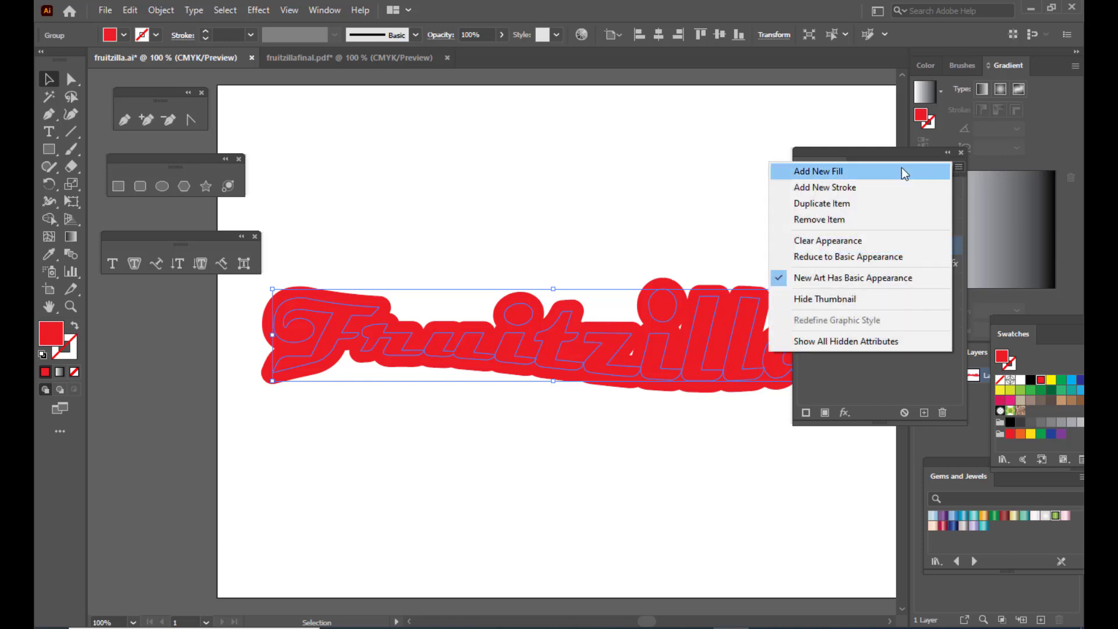
left_click(820, 170)
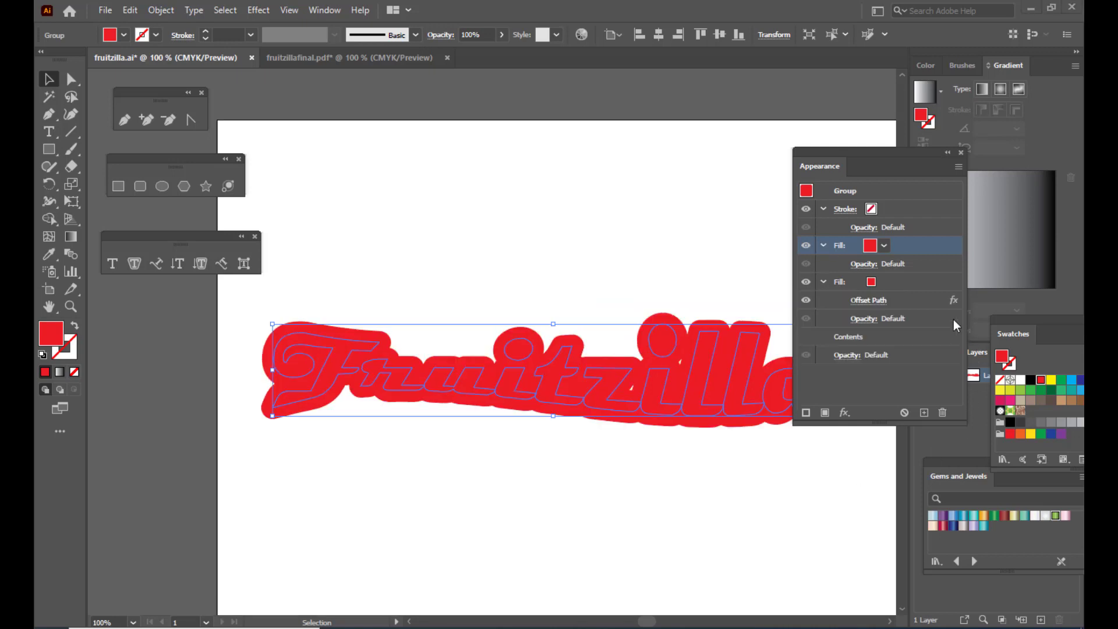
left_click(893, 283)
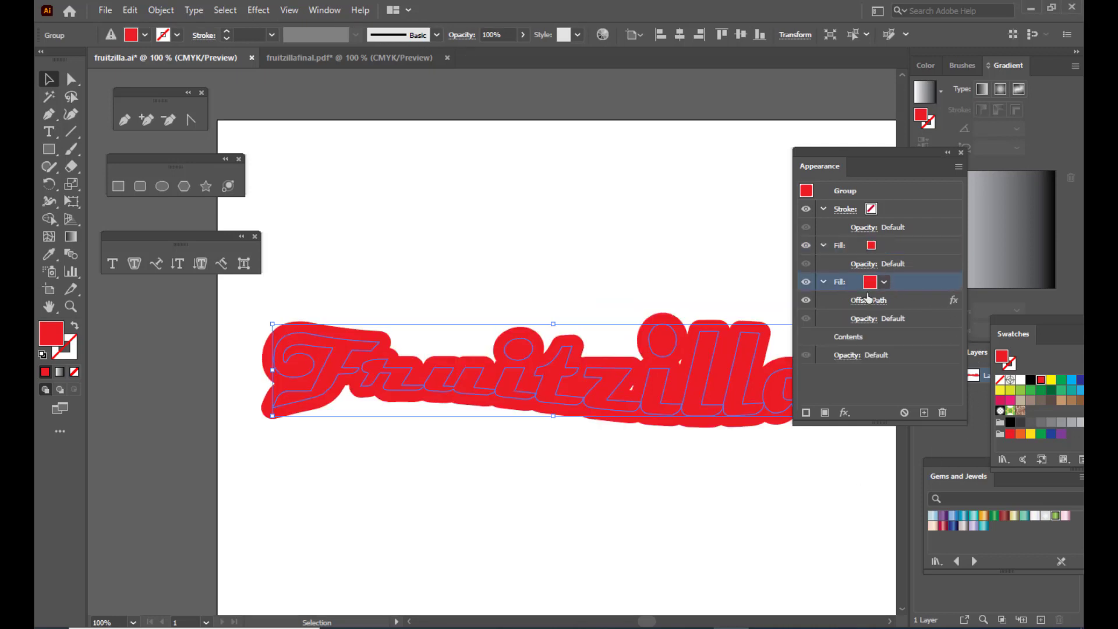
left_click(884, 283)
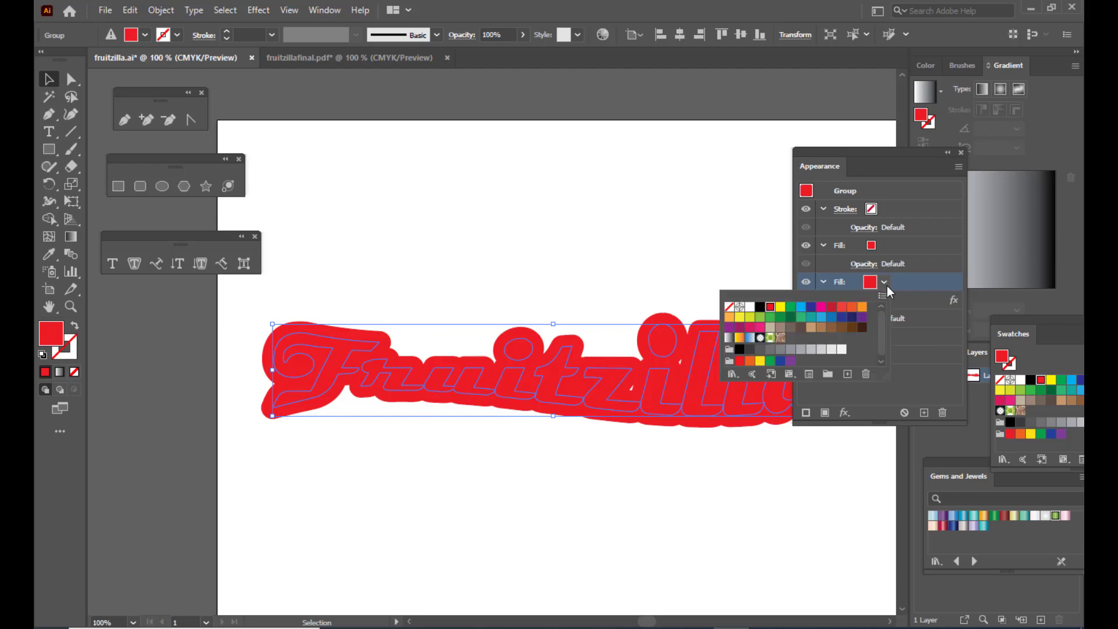
left_click(781, 309)
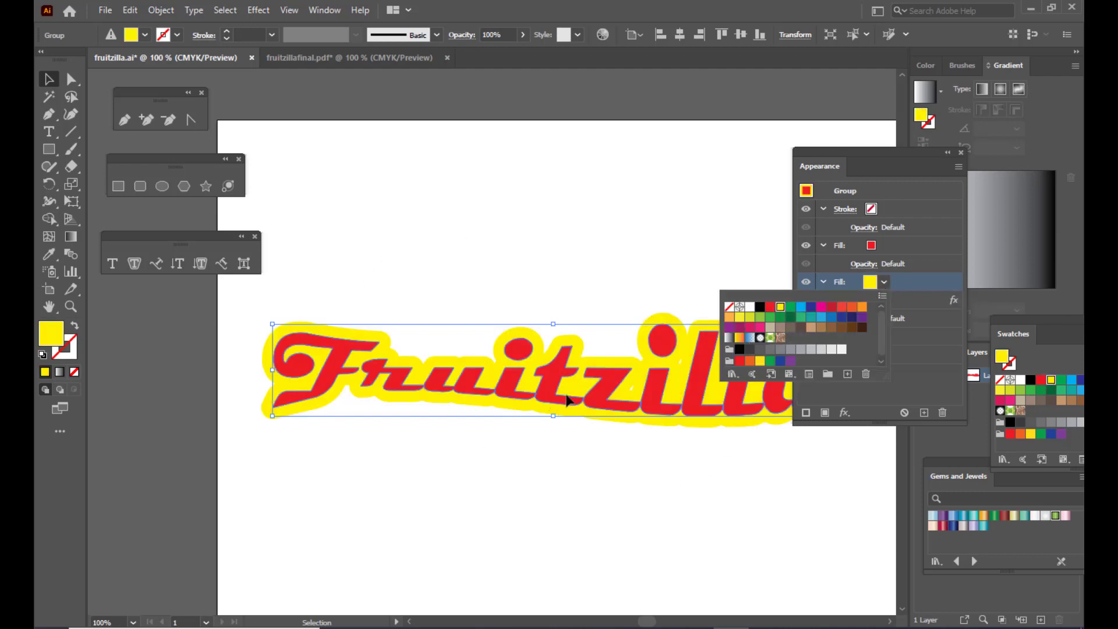
left_click(849, 154)
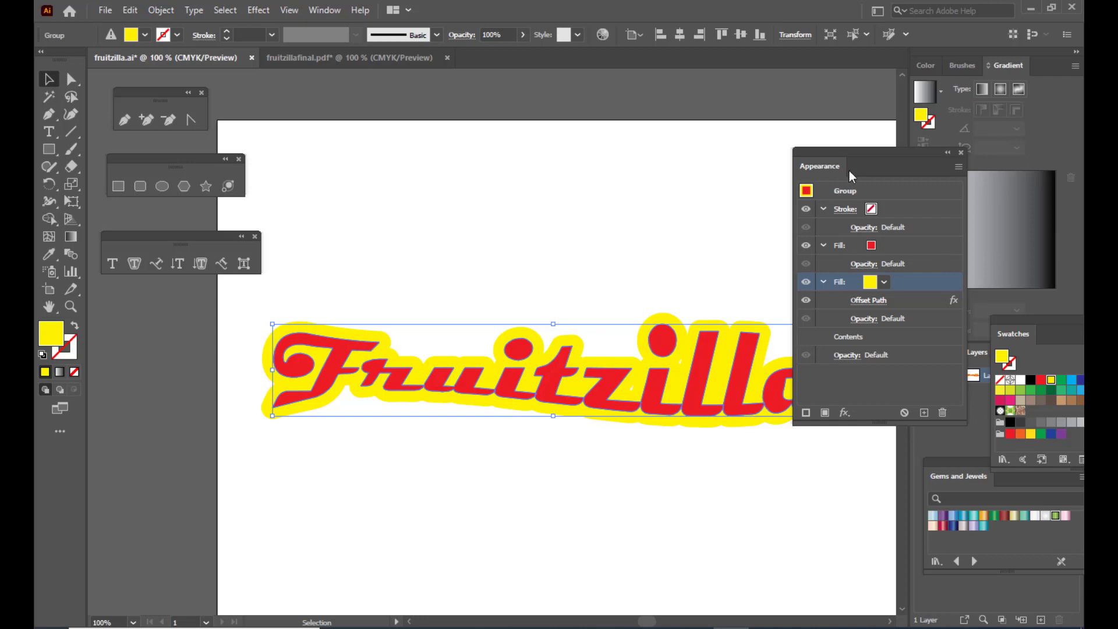
- Add a new stroke above the red lettering fill and set its weight to 2 pt
left_click_drag(844, 154, 851, 152)
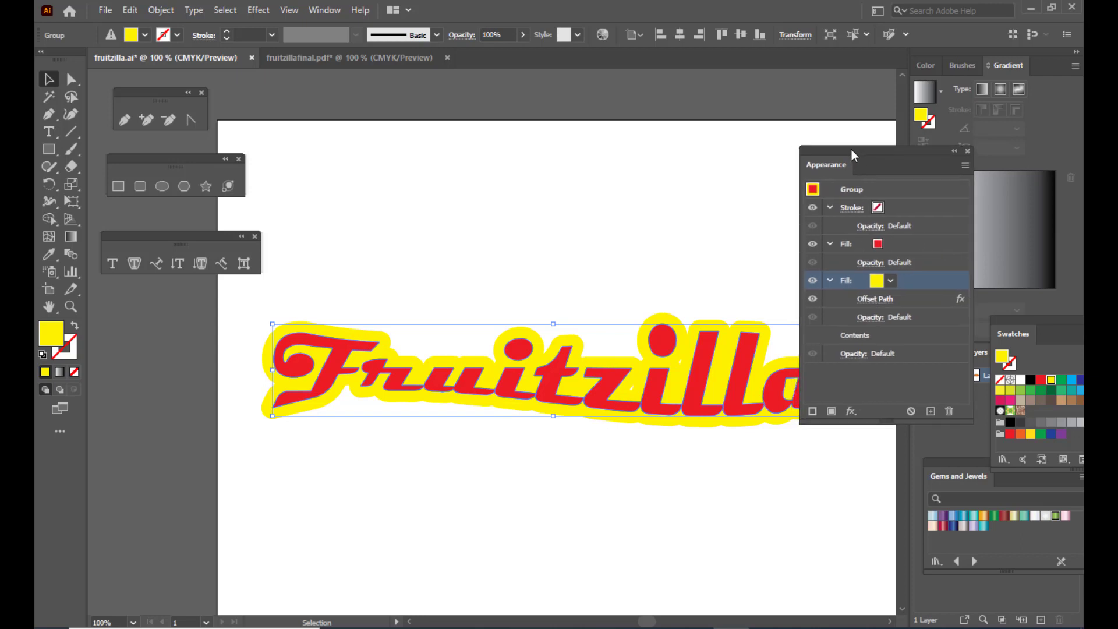
left_click(903, 247)
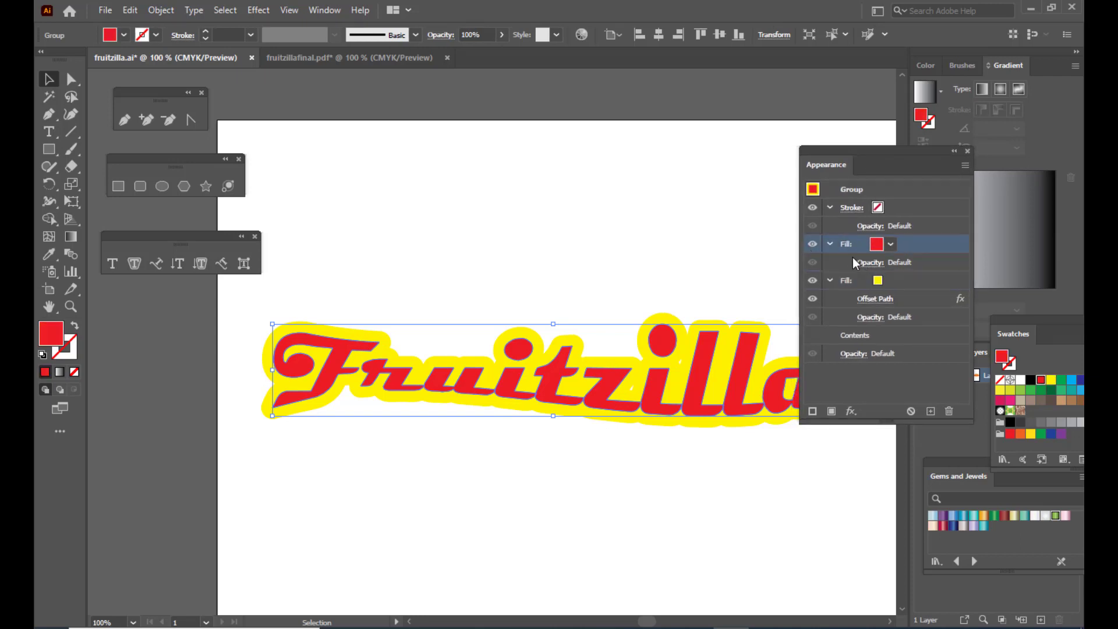
left_click_drag(946, 170, 930, 176)
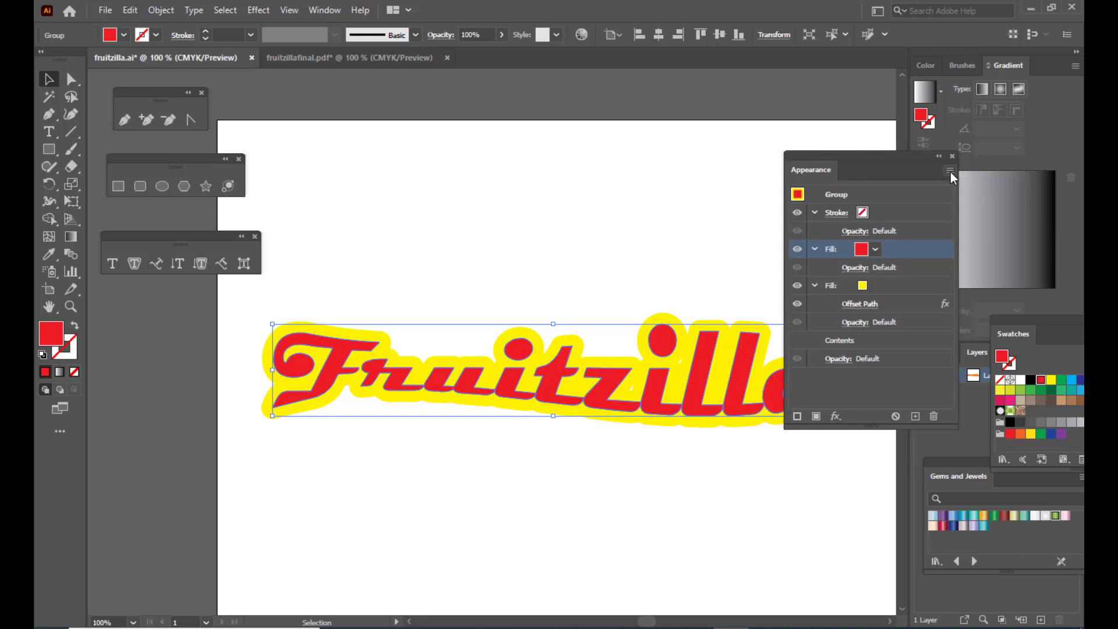
left_click(950, 171)
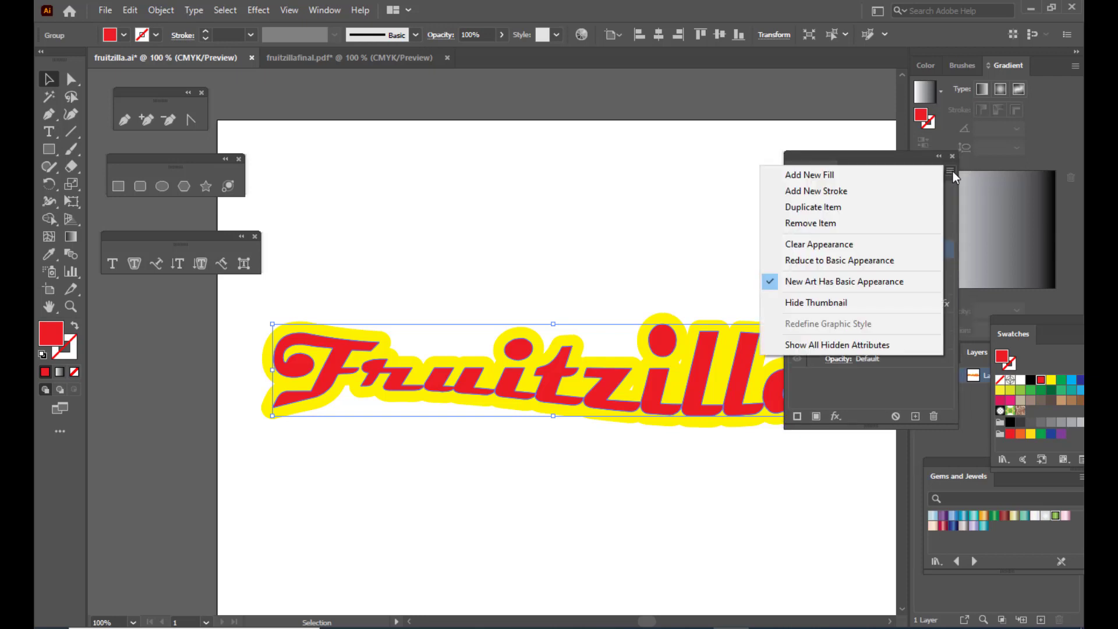
left_click(811, 195)
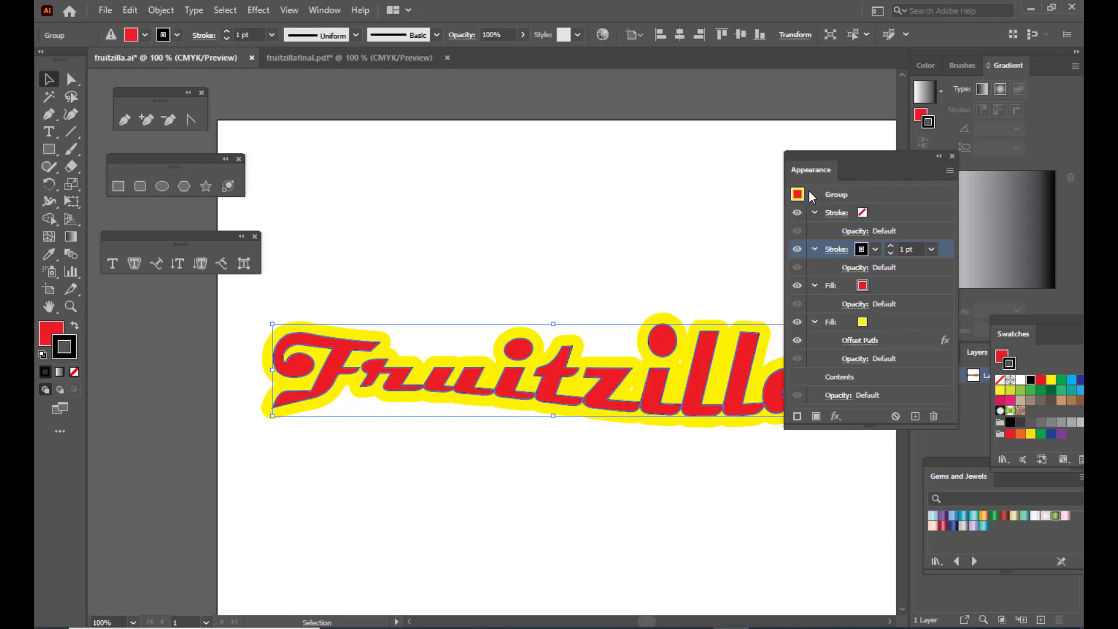
left_click(892, 246)
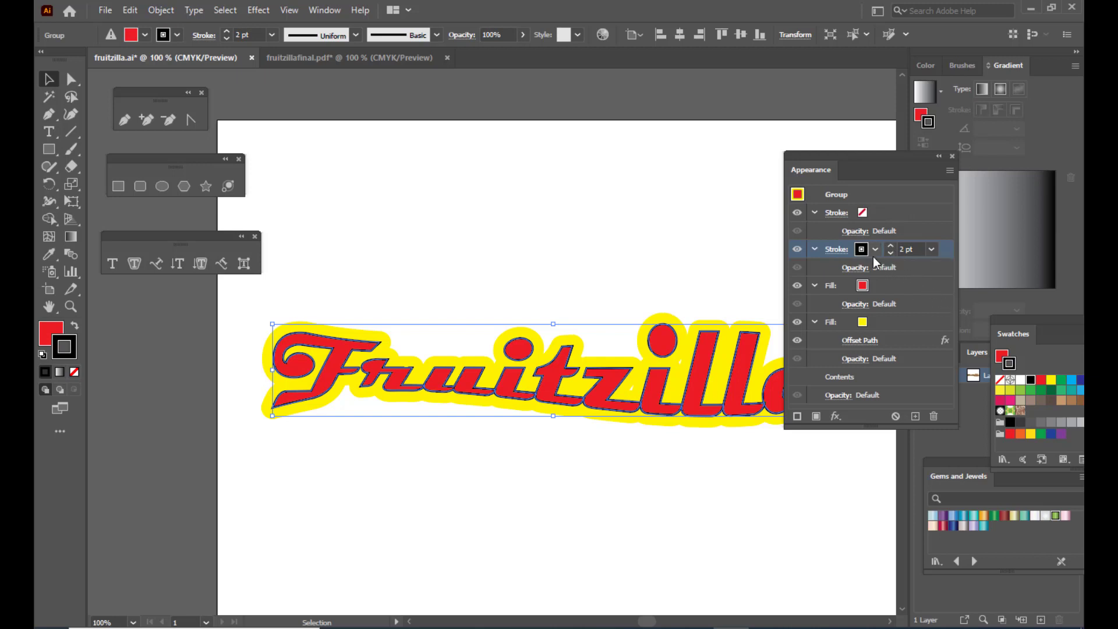
- Colour the new 2 pt stroke of the lettering orange-red
left_click(875, 250)
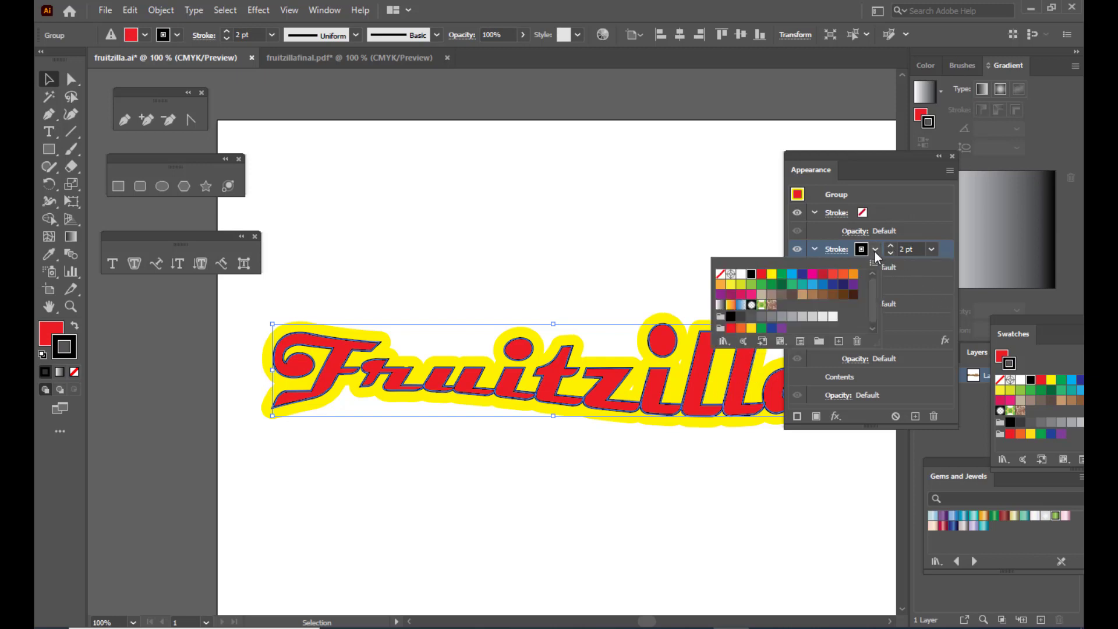
left_click(854, 277)
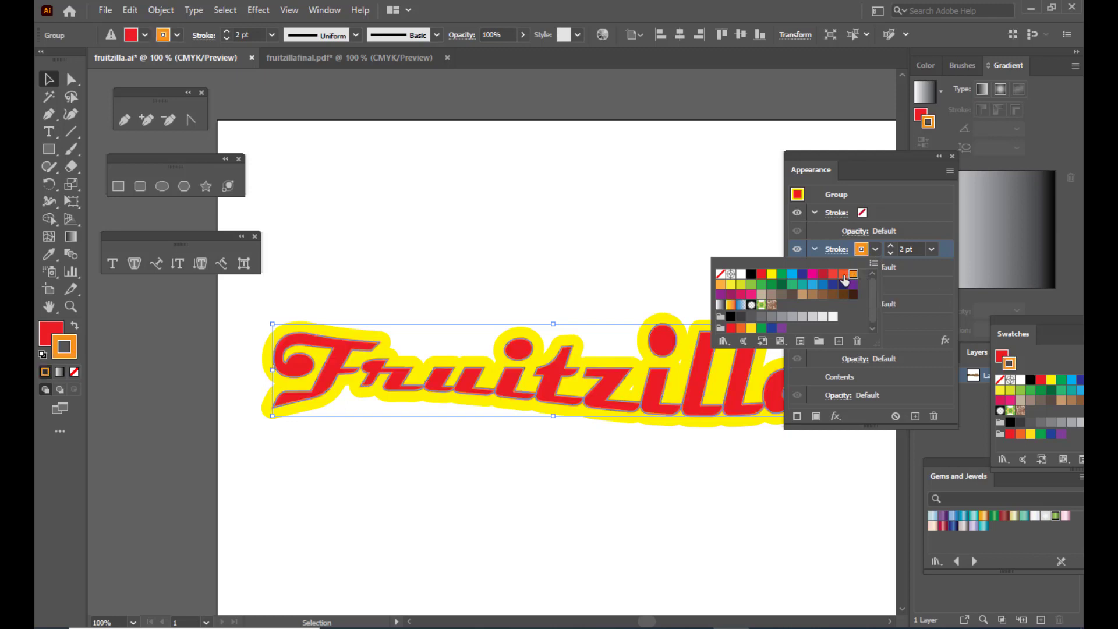
left_click(844, 278)
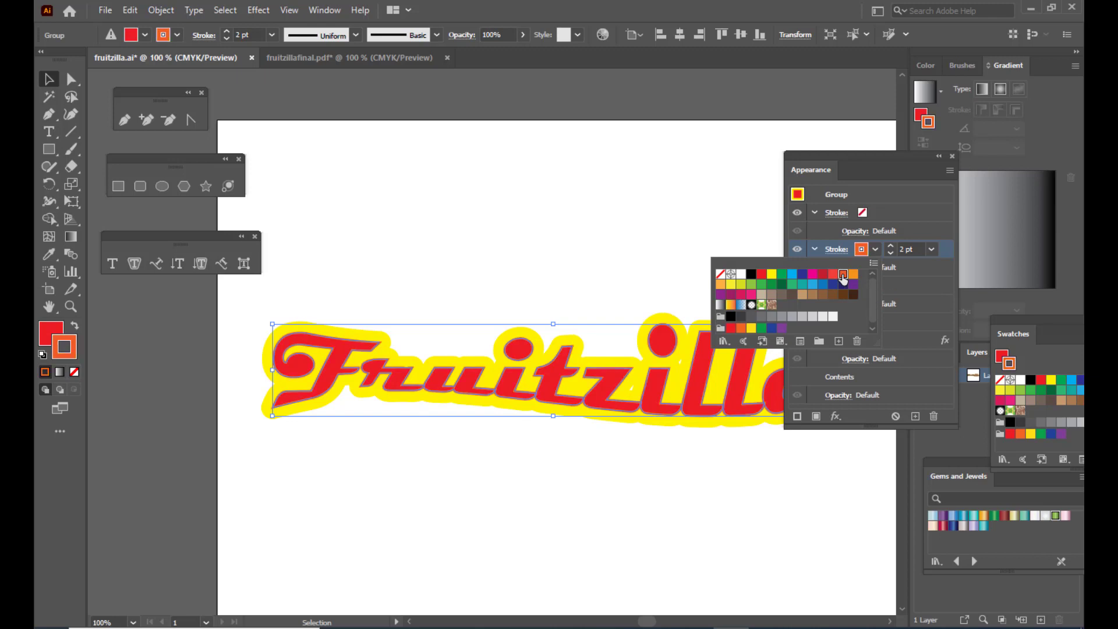
- Increase the lettering's orange-red stroke weight to 4 pt and deselect the wordmark
left_click(891, 246)
left_click(891, 247)
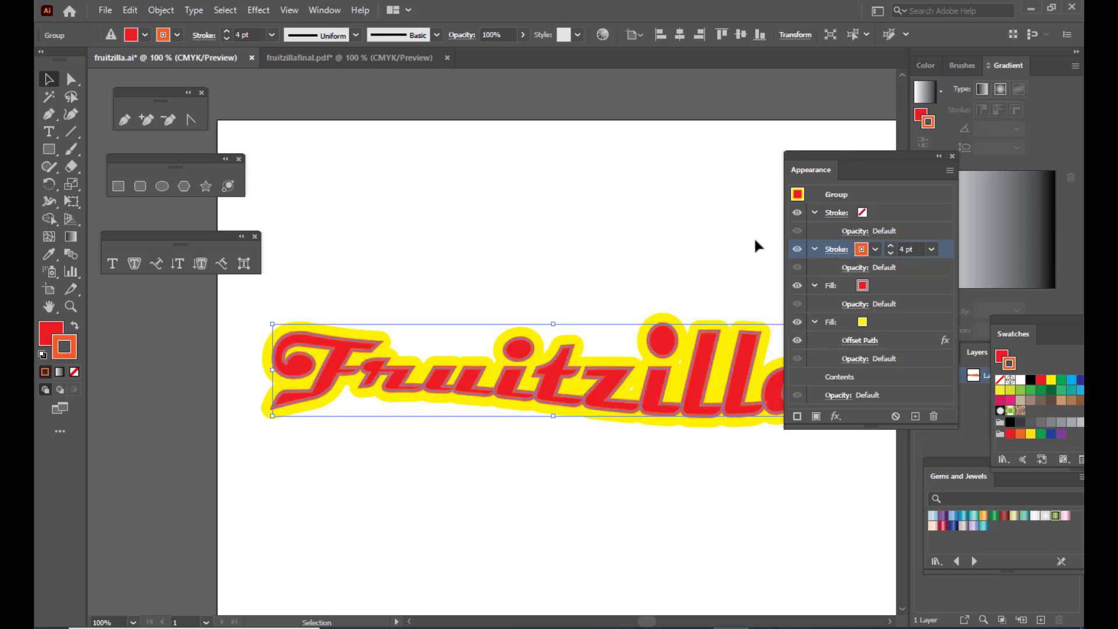
left_click(747, 261)
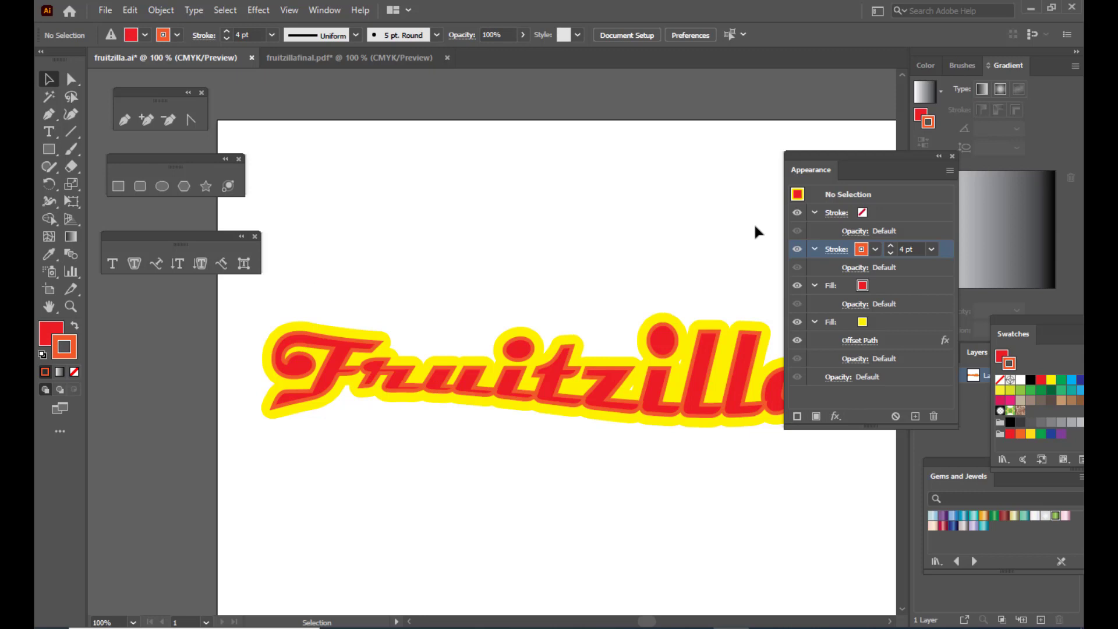
- Reselect the wordmark and add a new fill above its yellow offset fill
left_click(912, 321)
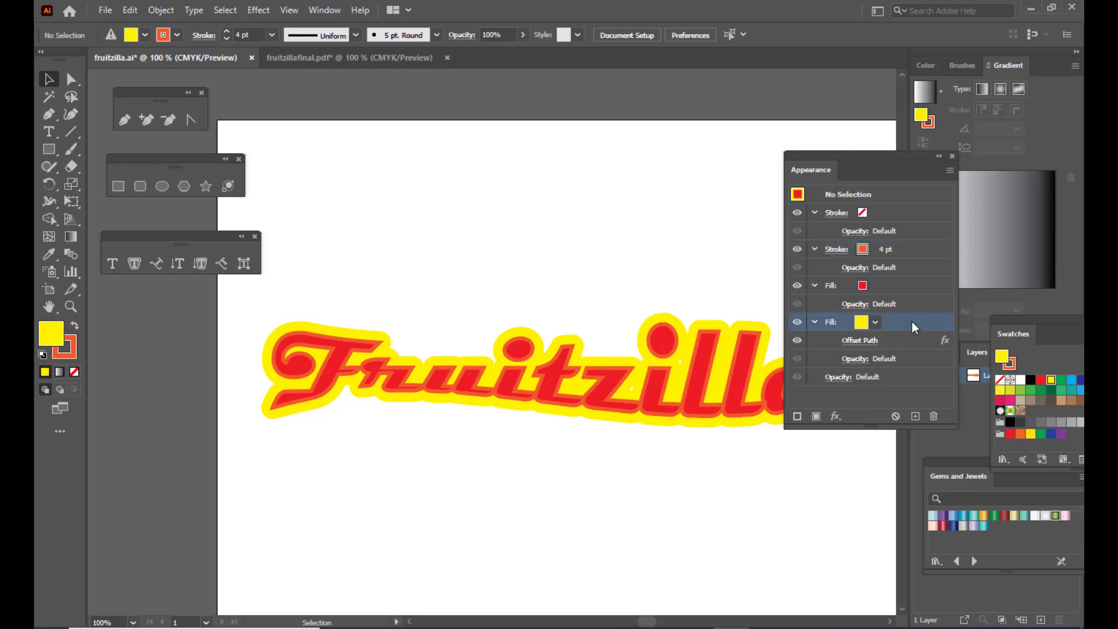
left_click(687, 370)
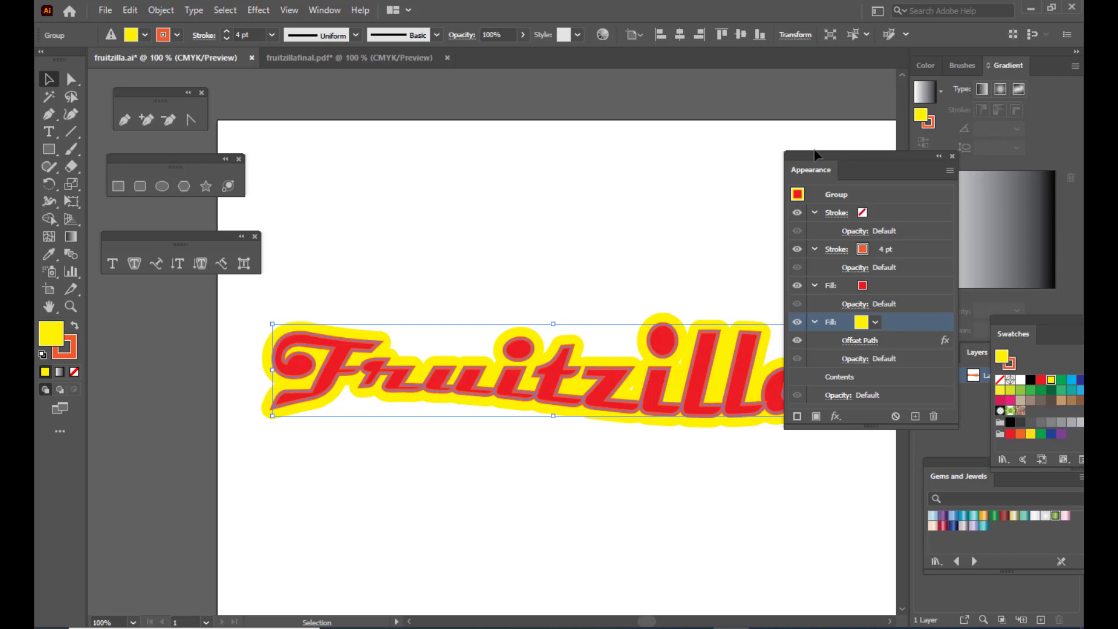
key("ctrl+shift+a")
left_click(751, 343)
left_click(951, 172)
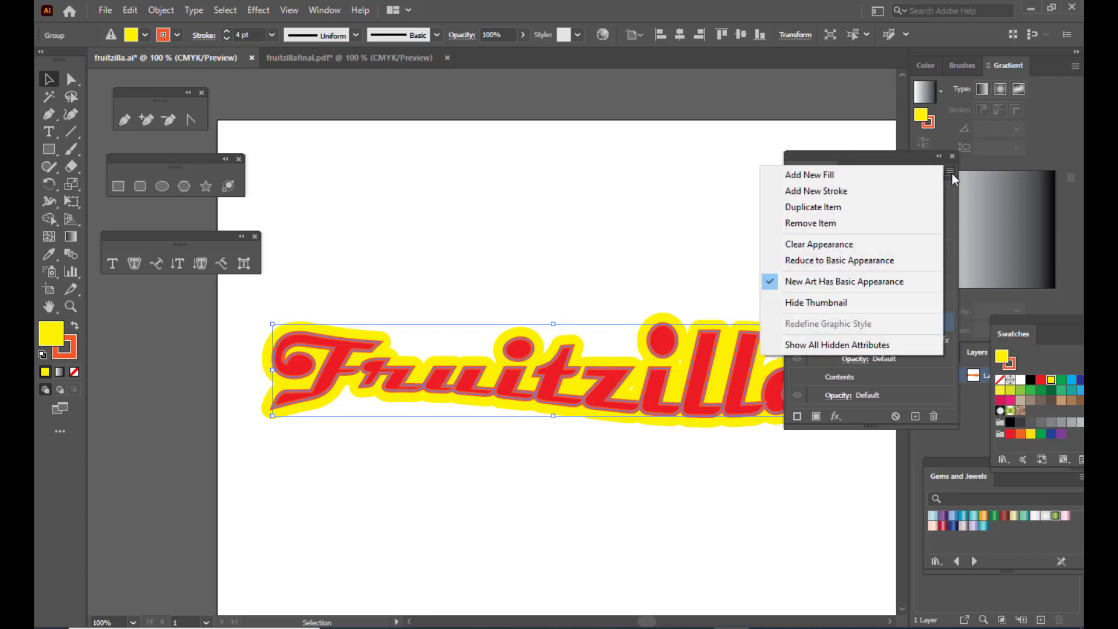
left_click(834, 174)
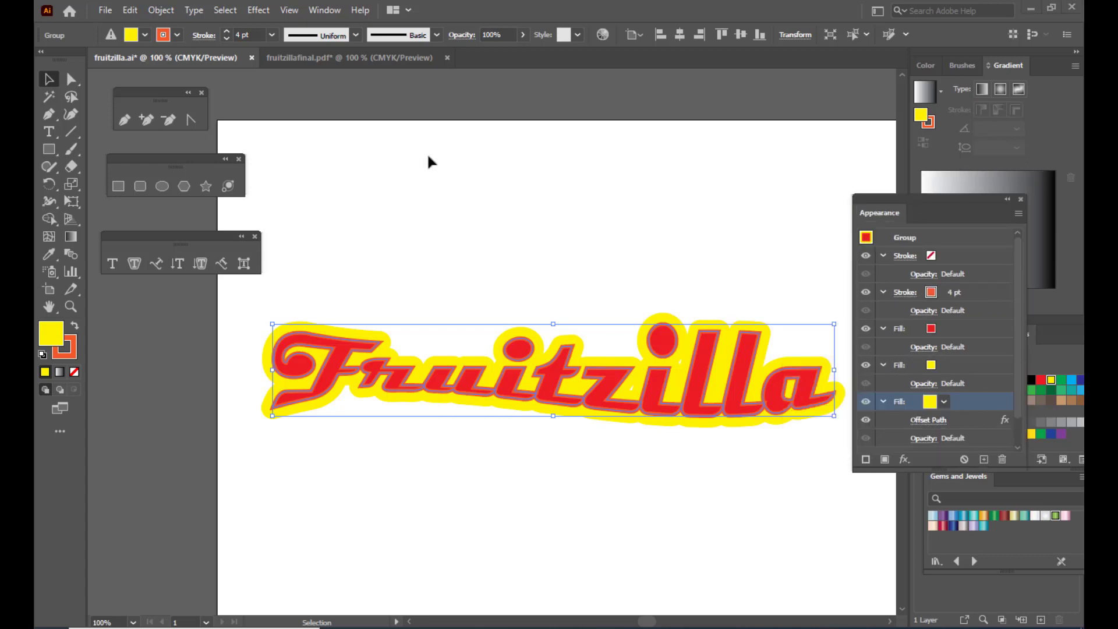
left_click_drag(916, 206, 905, 191)
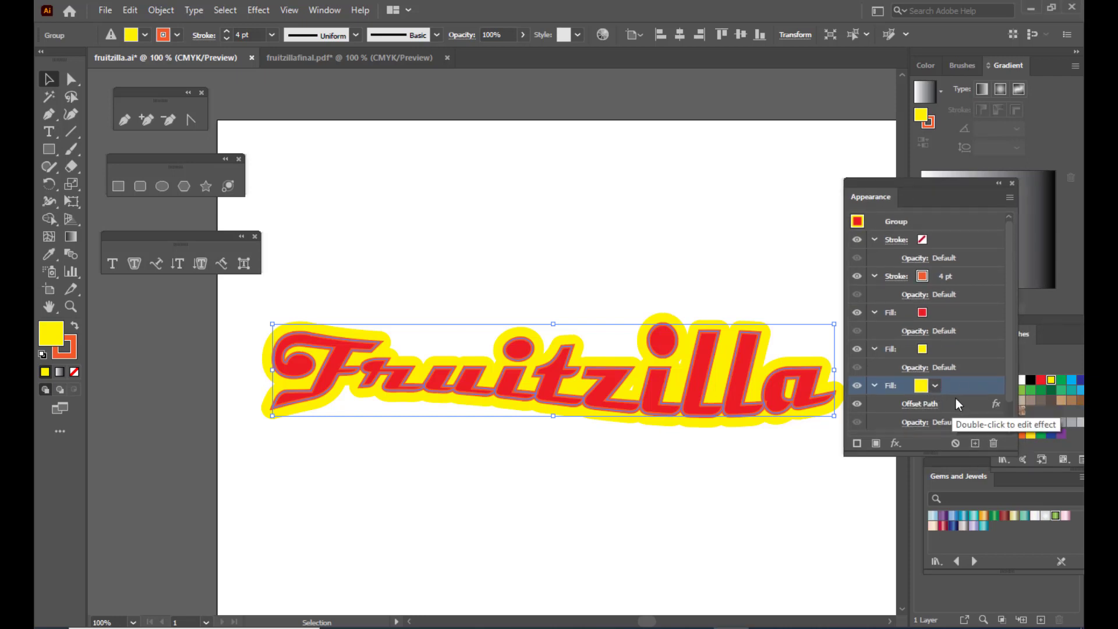
- Colour the bottom fill, which carries the Offset Path effect, cyan blue
left_click(935, 389)
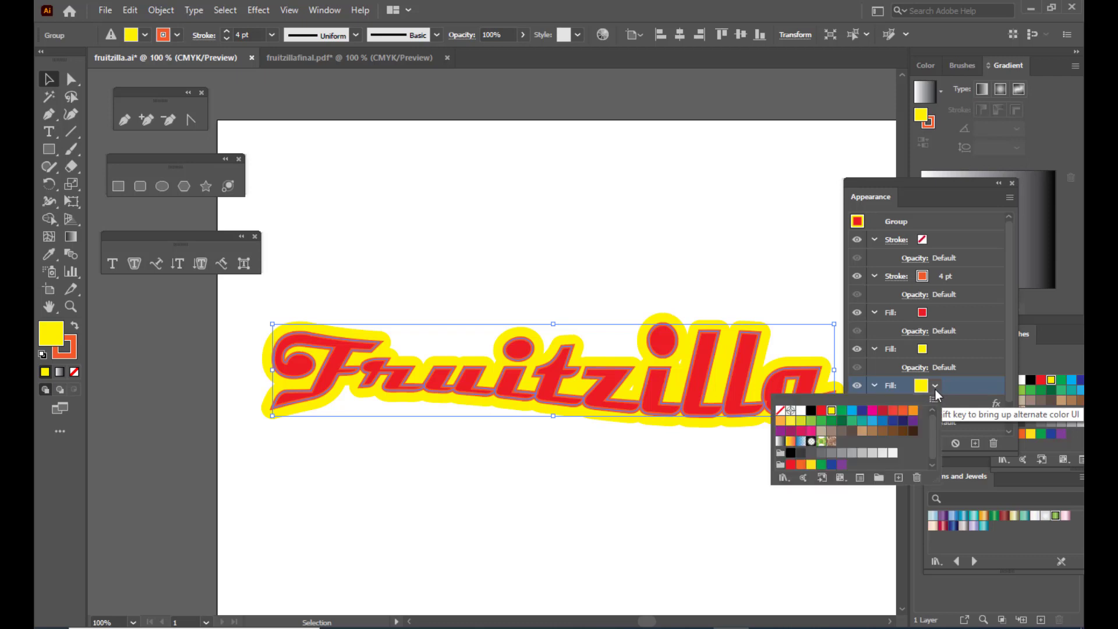
left_click(852, 410)
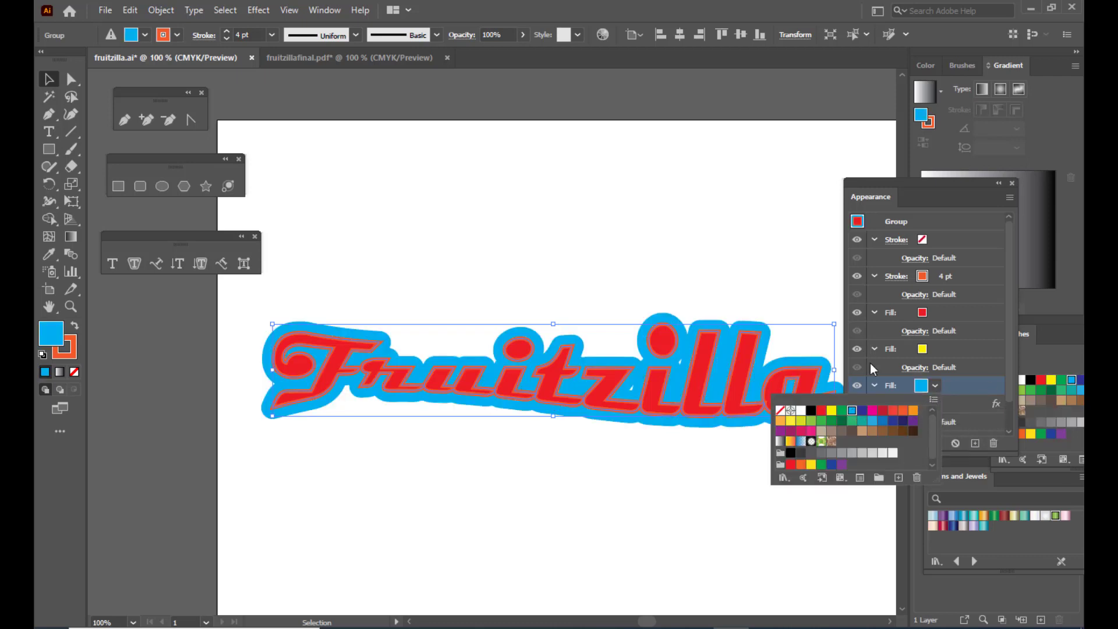
left_click(962, 389)
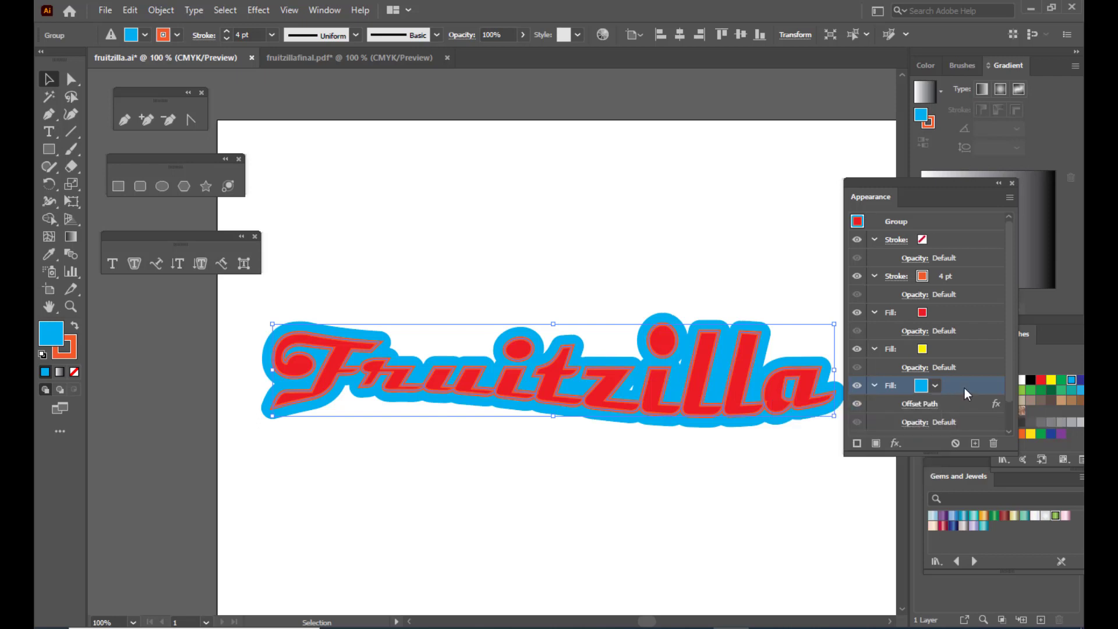
- Set the blue fill's Offset Path distance to 29 pt and apply it
left_click(920, 403)
left_click(660, 132)
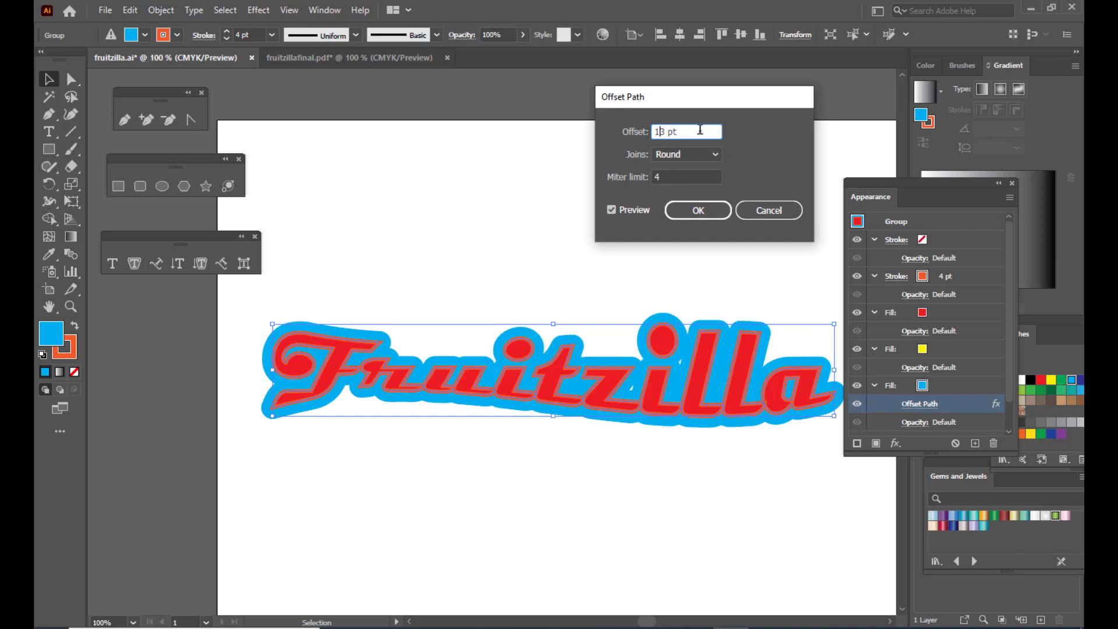
mouse_move(666, 94)
left_mouse_down()
mouse_move(651, 102)
mouse_move(668, 107)
left_mouse_up()
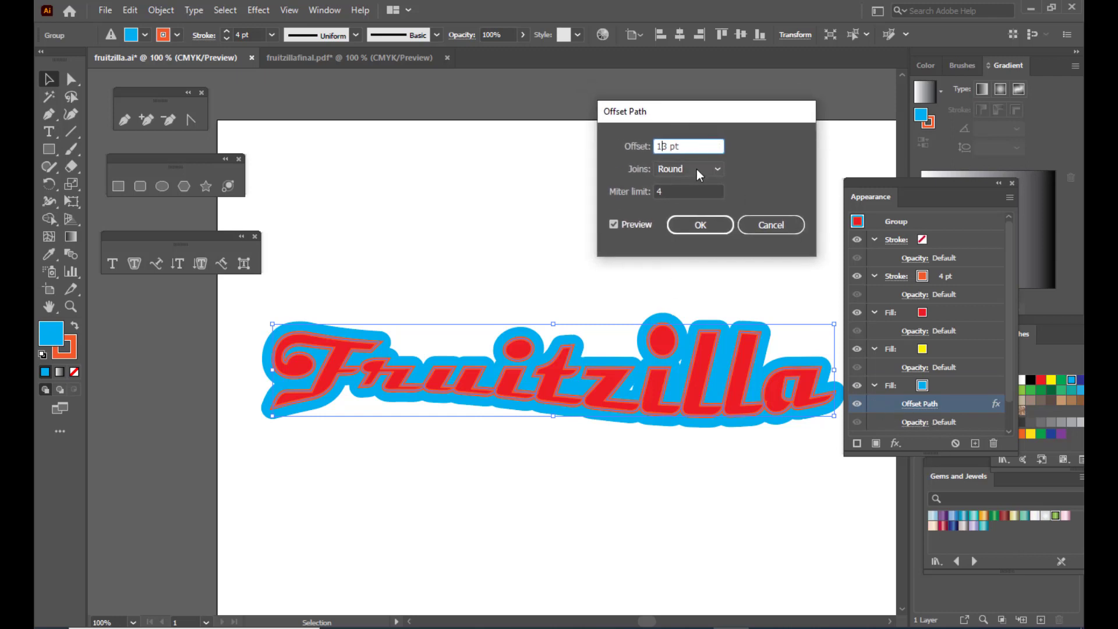
key("Up")
key("Up")
key("Up")
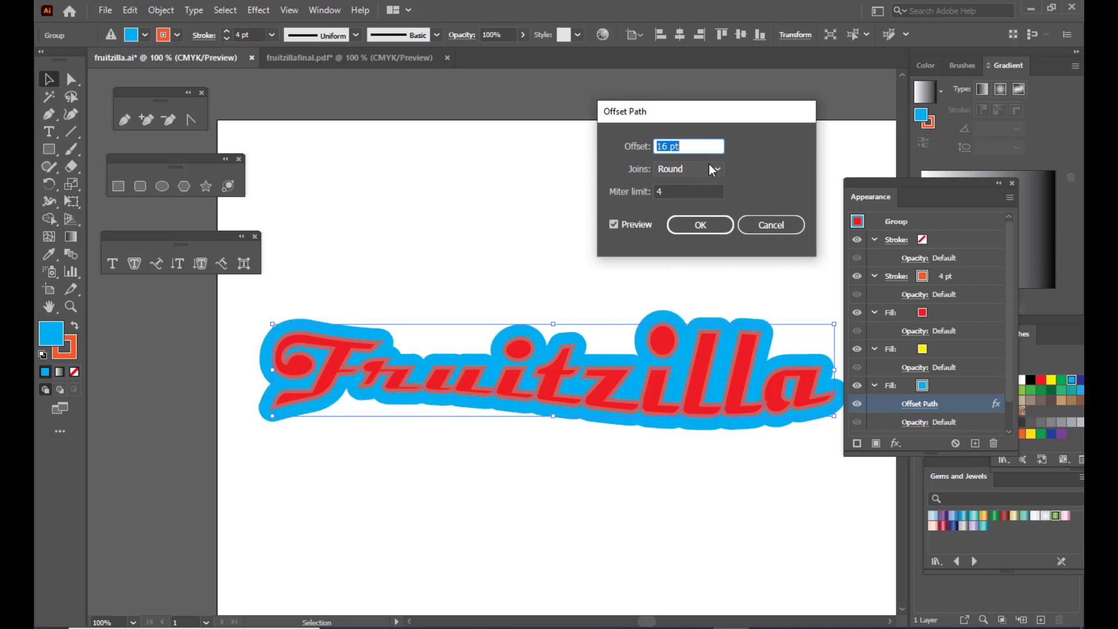
key("Up")
key("Up")
key("Up")
key("Up")
key("Up")
key("Up")
key("Up")
key("Up")
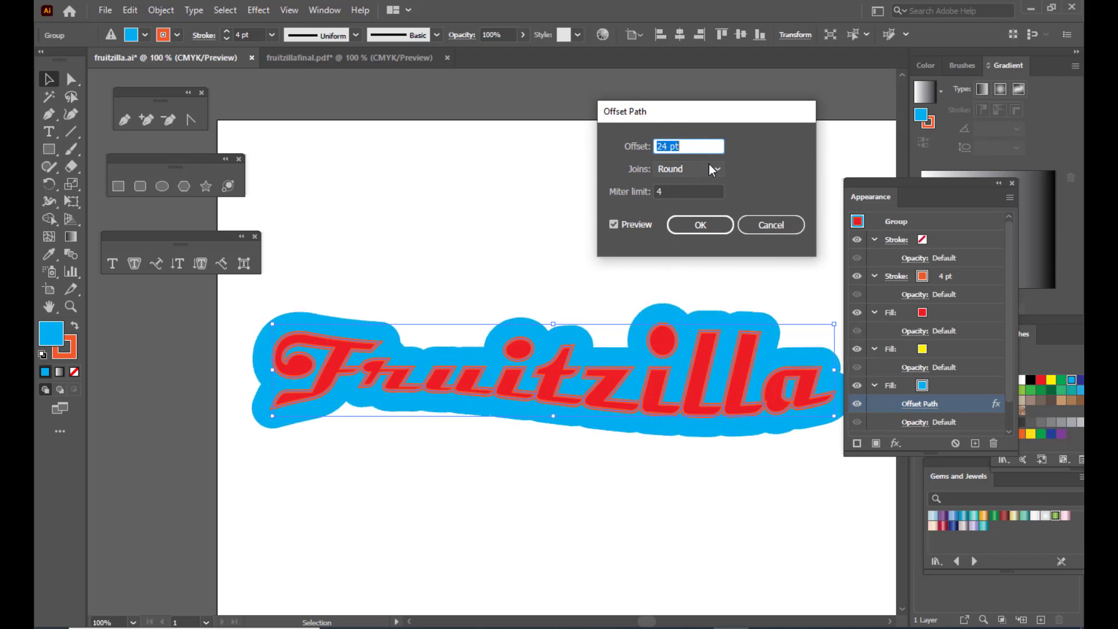
key("Up")
key("Up")
key("Up")
key("Up")
key("Up")
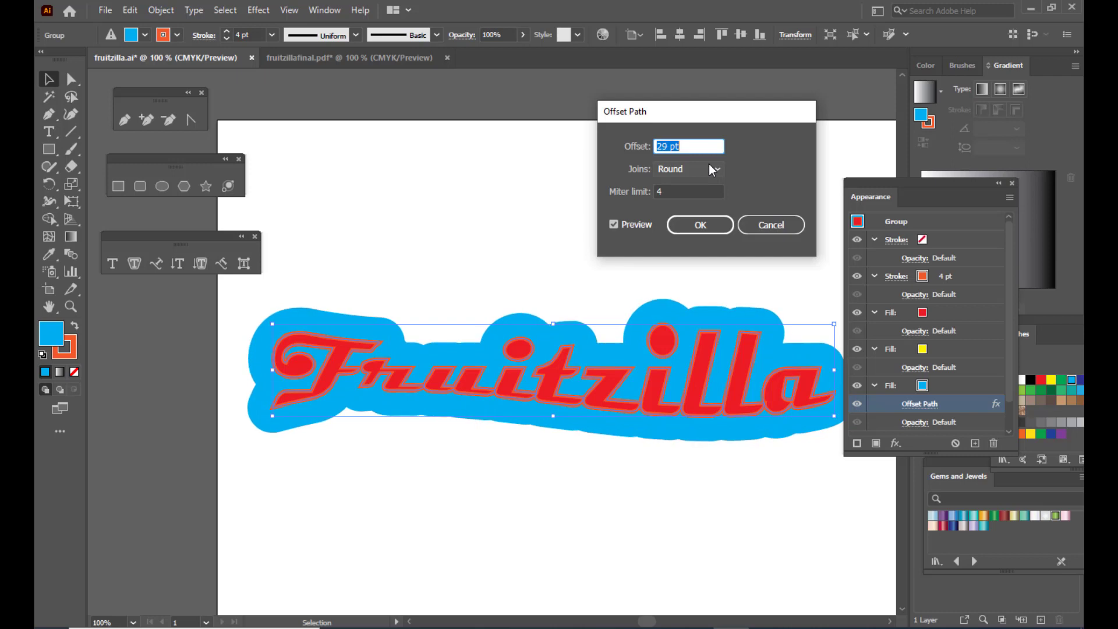
left_click(700, 226)
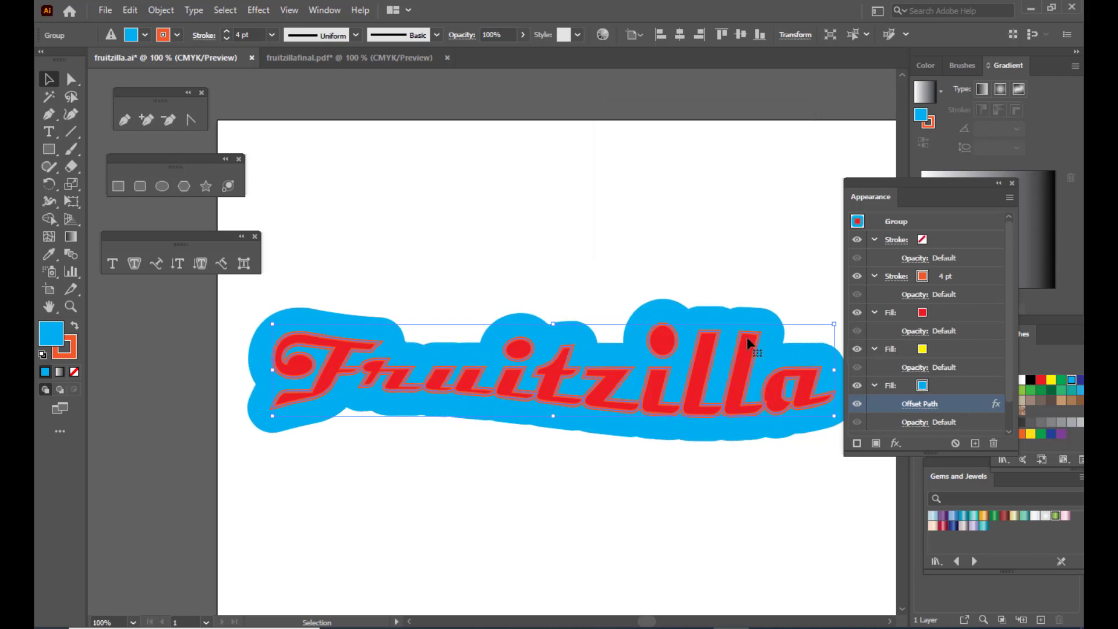
- Start an Offset Path effect on the yellow fill and set its joins to Round
left_click(963, 347)
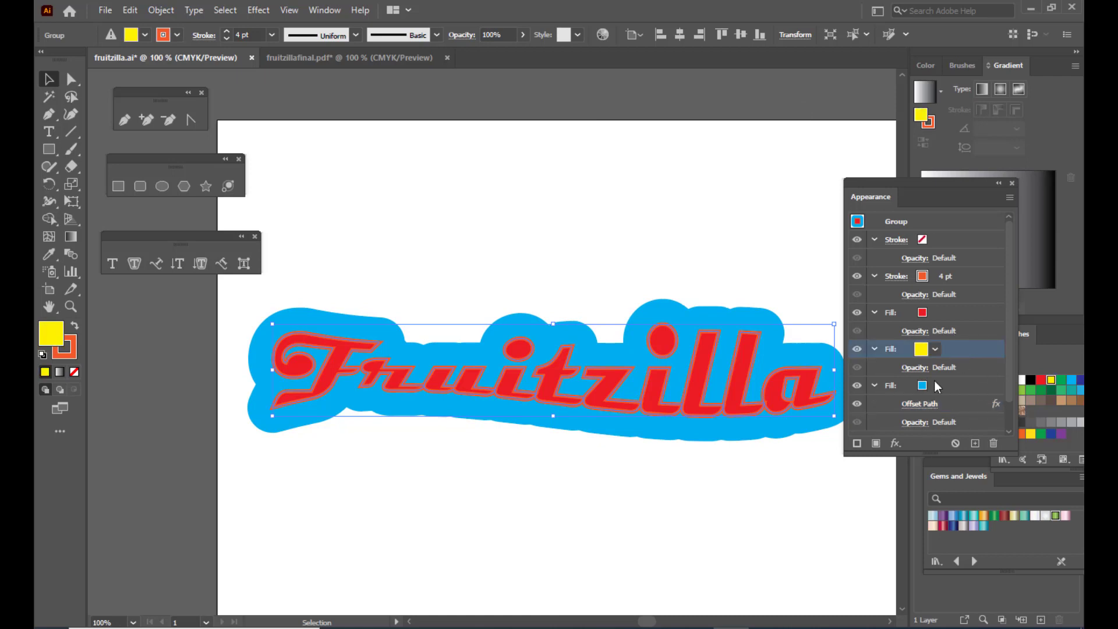
left_click(896, 444)
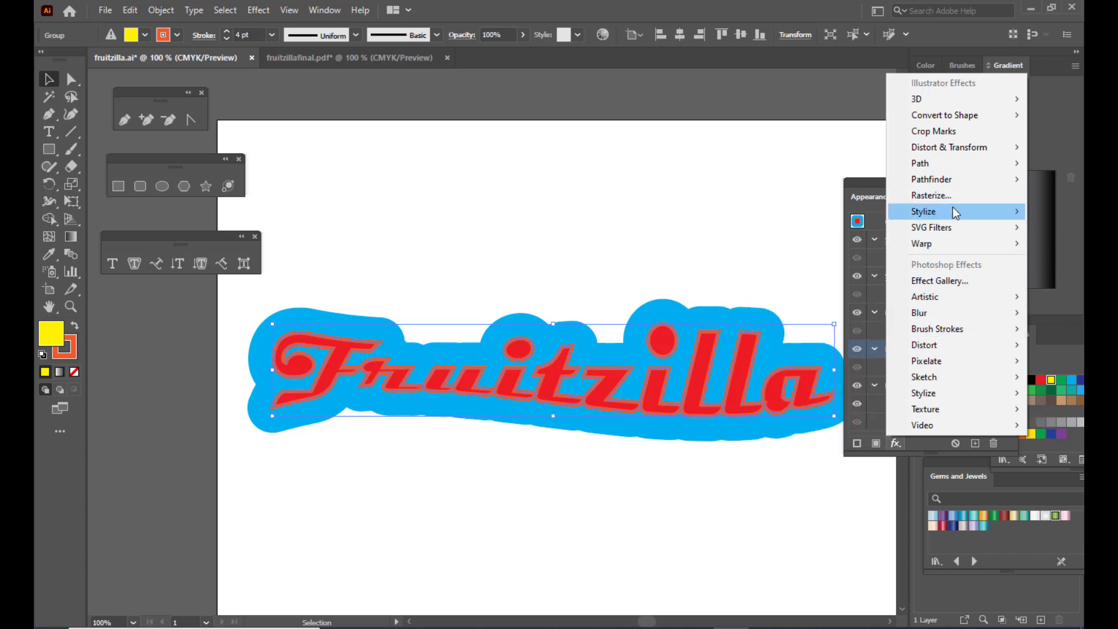
mouse_move(935, 166)
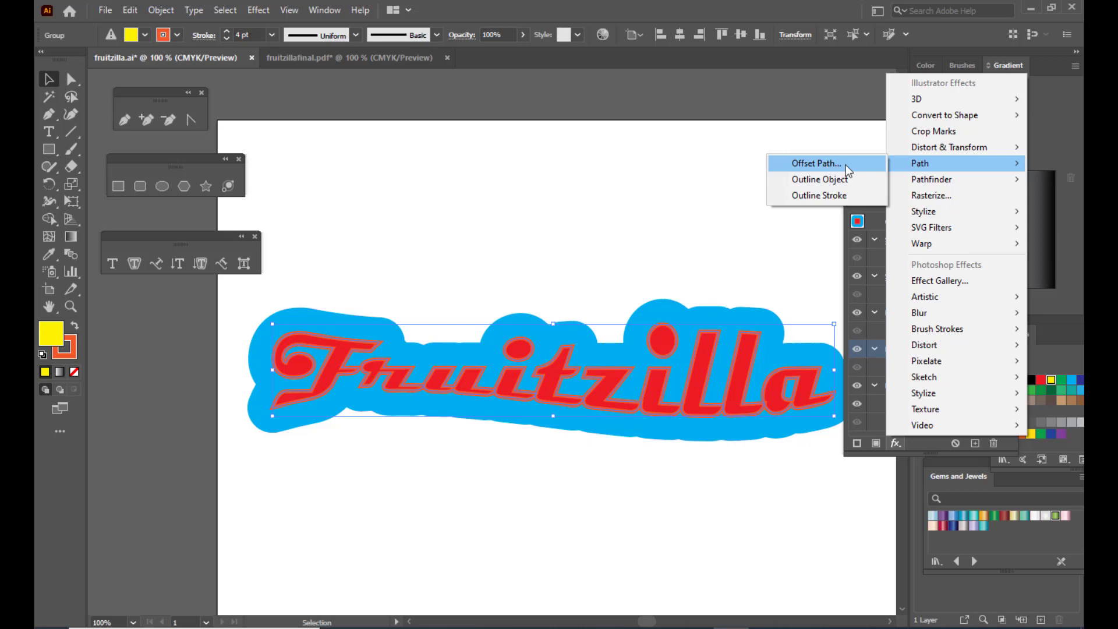
left_click(829, 166)
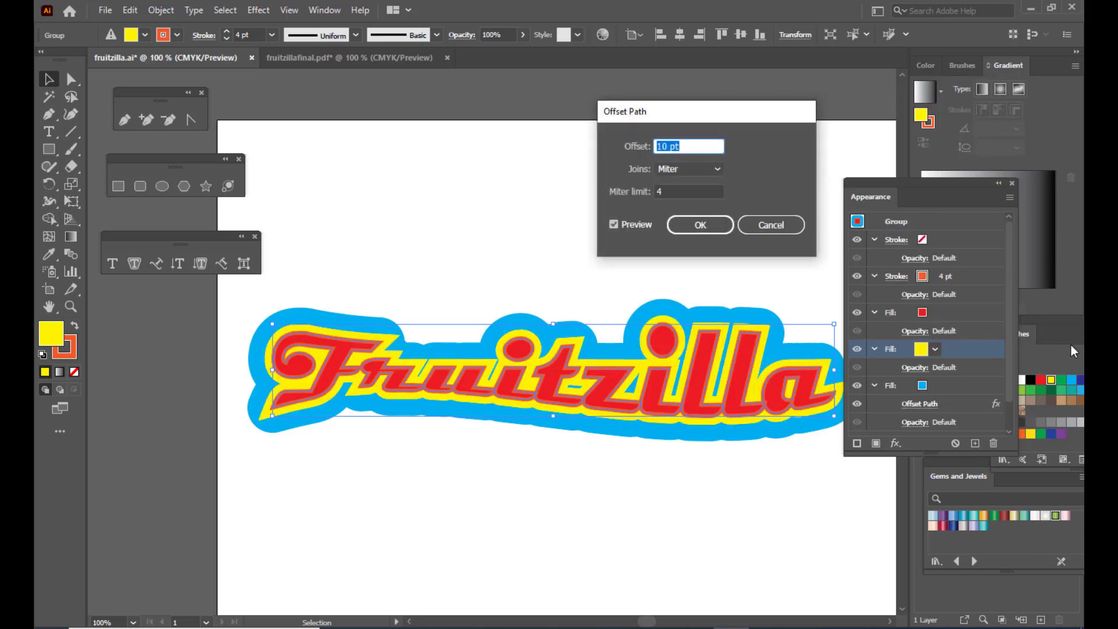
left_click_drag(736, 112, 782, 106)
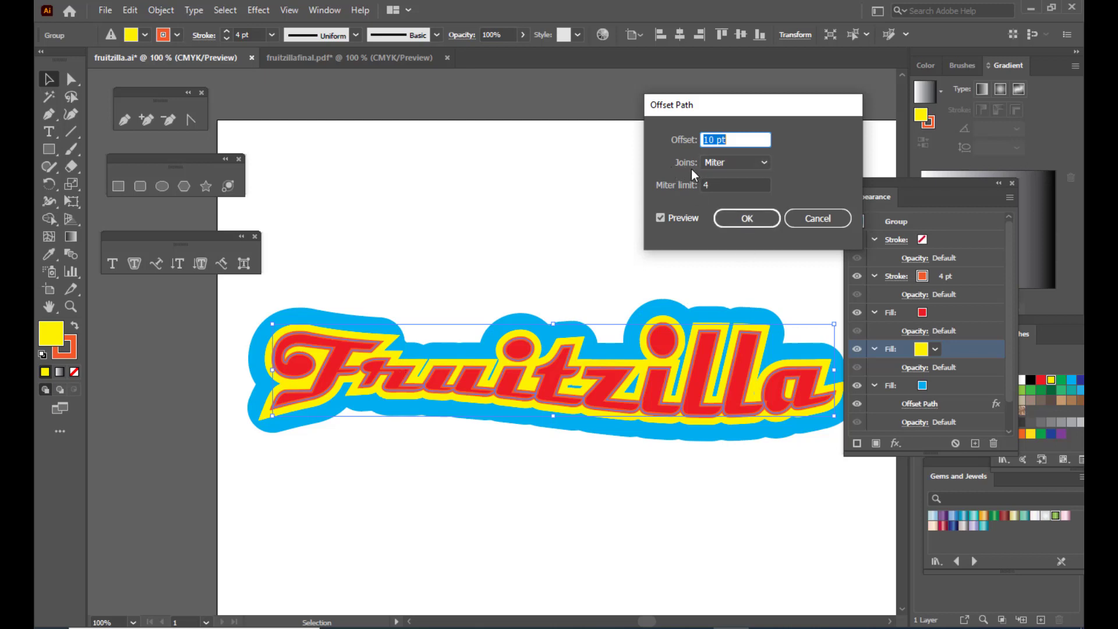
left_click(725, 166)
left_click(718, 193)
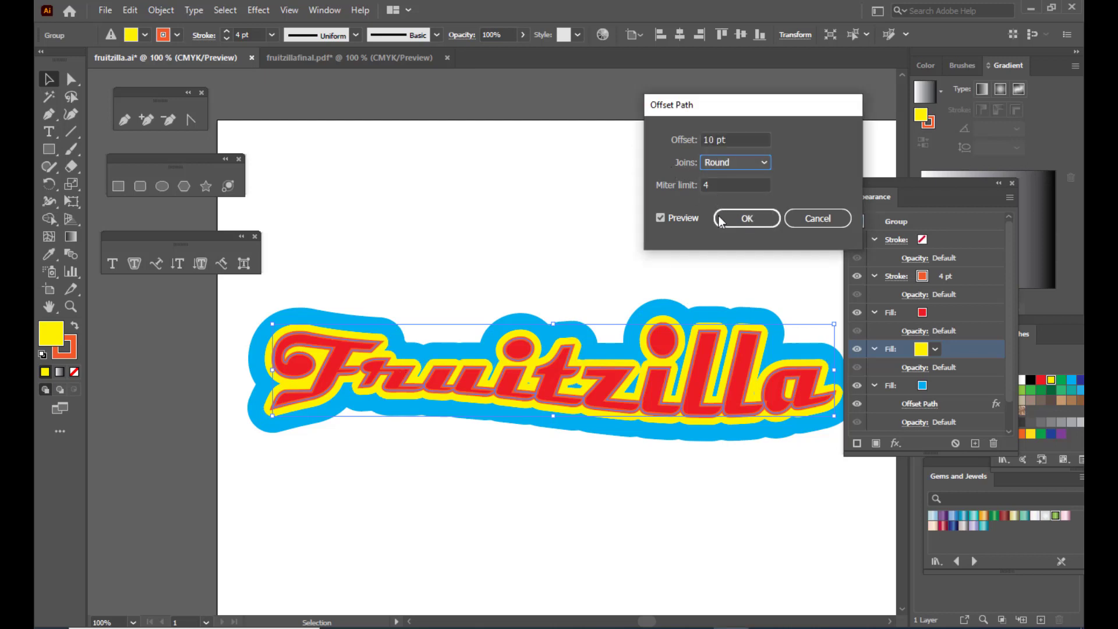
- Set the yellow fill's offset to 15 pt and apply the effect
left_click(708, 138)
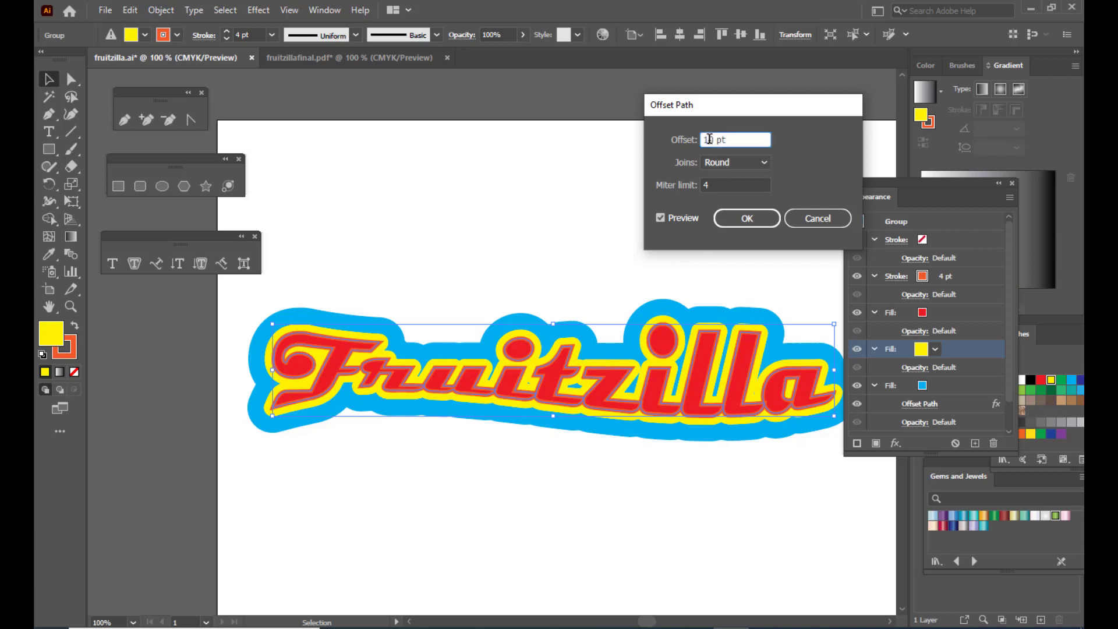
key("Up")
key("Up")
key("Up")
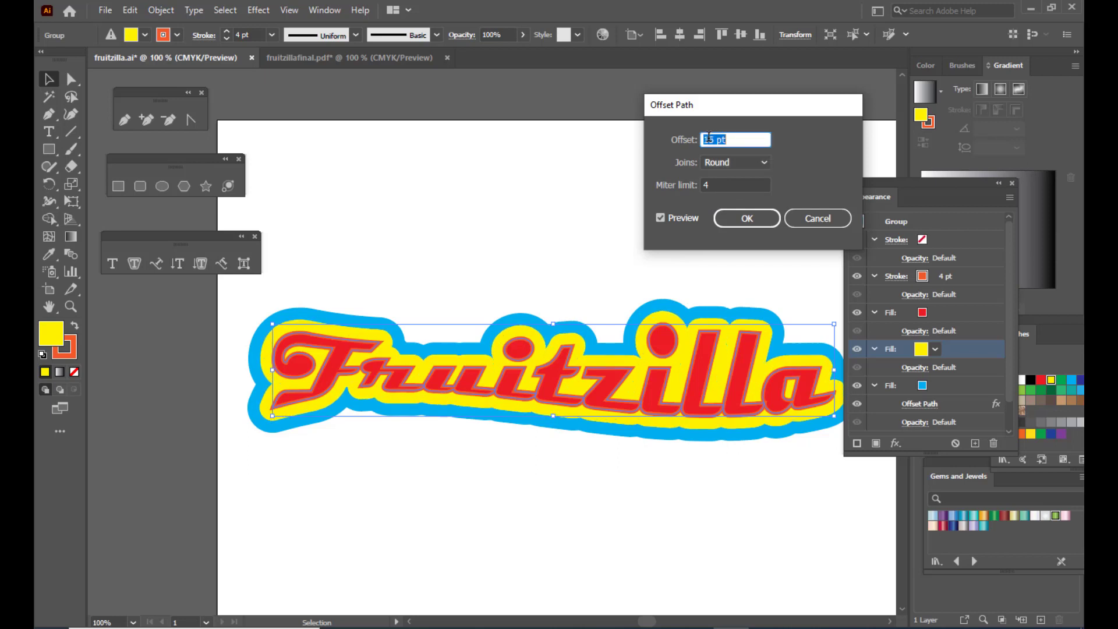
key("Up")
key("Up")
key("Up")
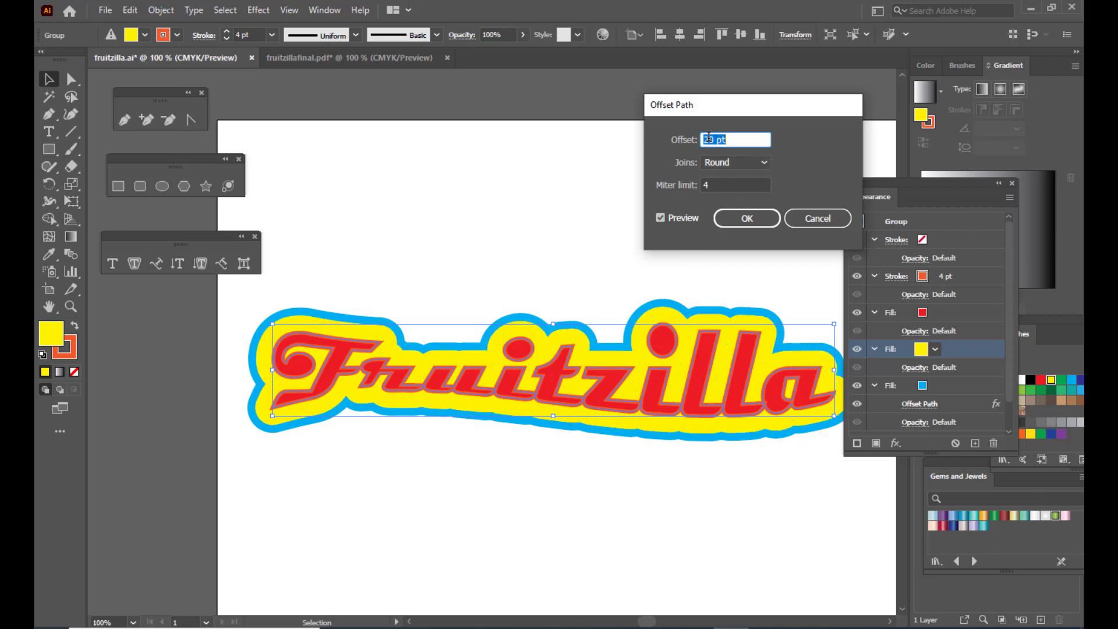
key("Down")
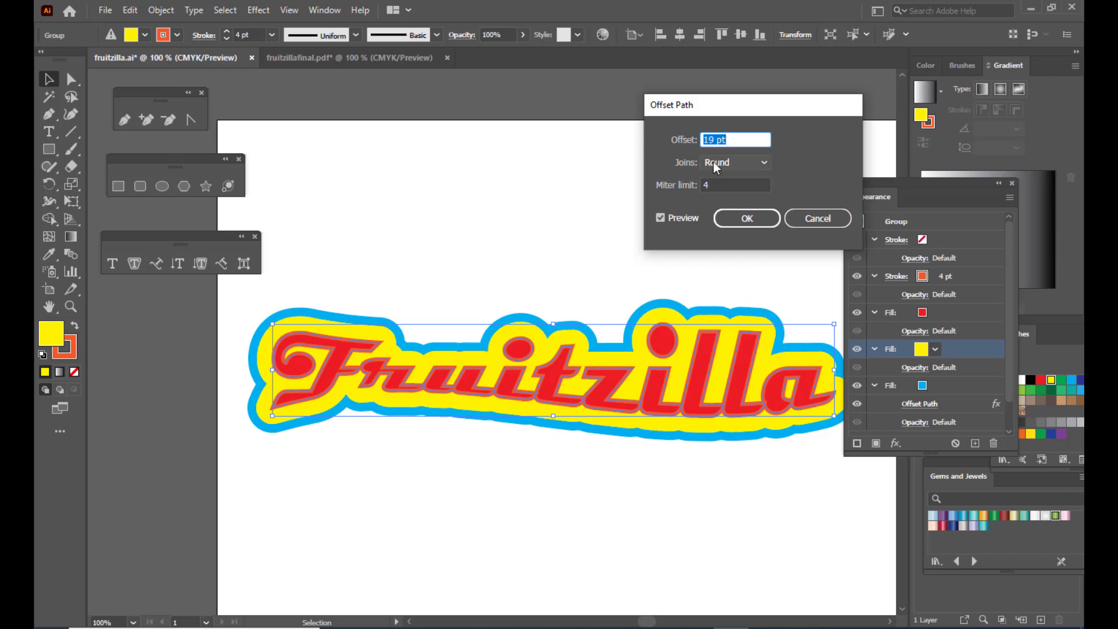
key("Down")
key("Down")
key("Down")
key("Down")
key("Down")
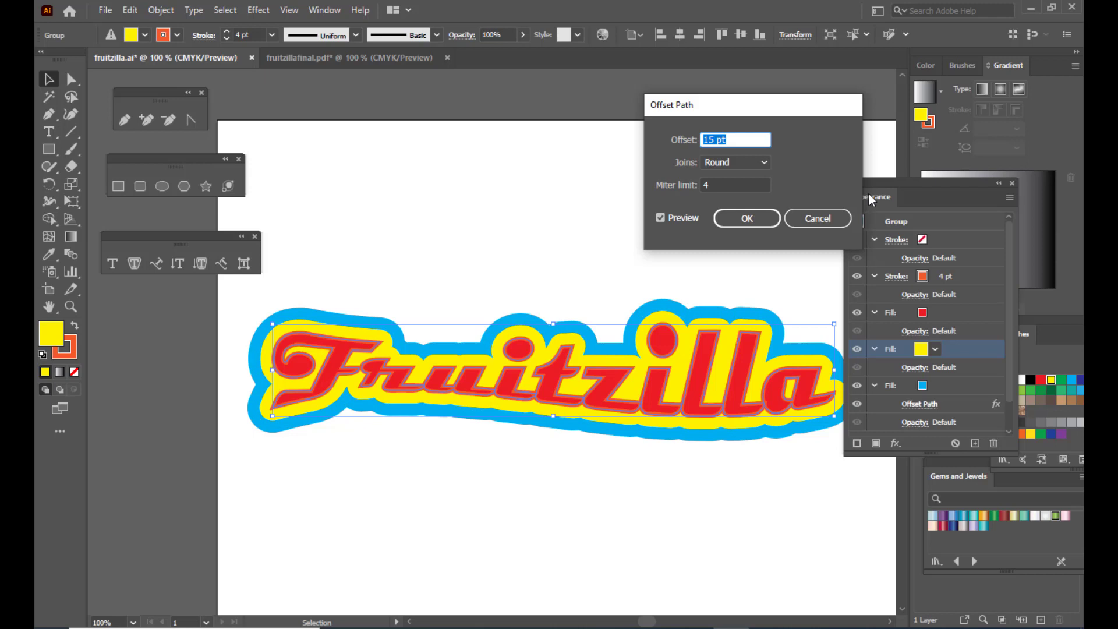
key("Down")
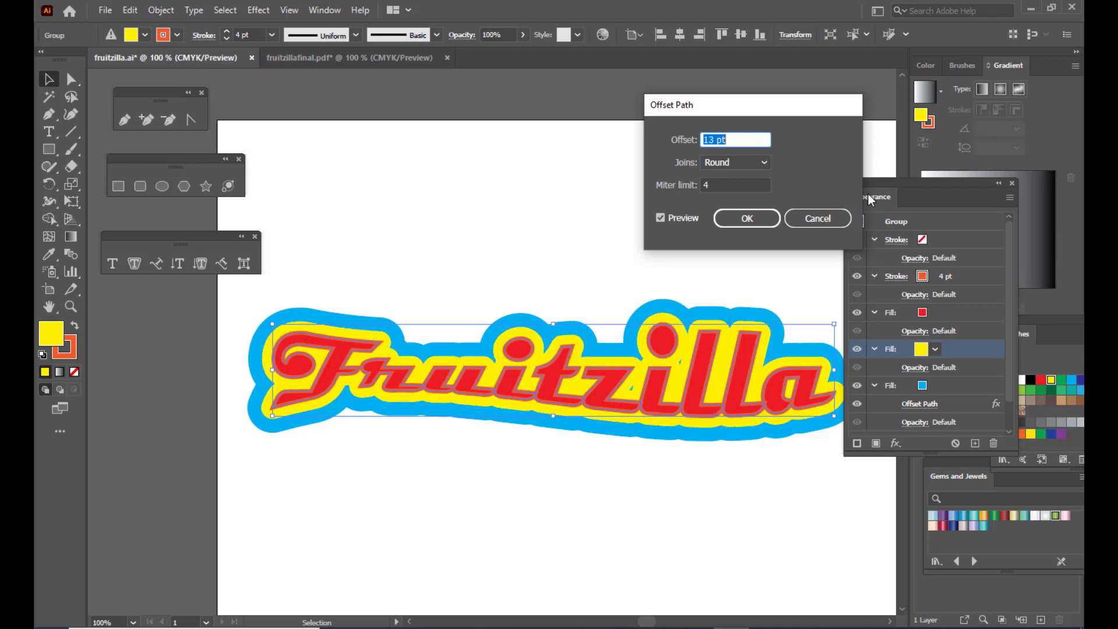
key("Up")
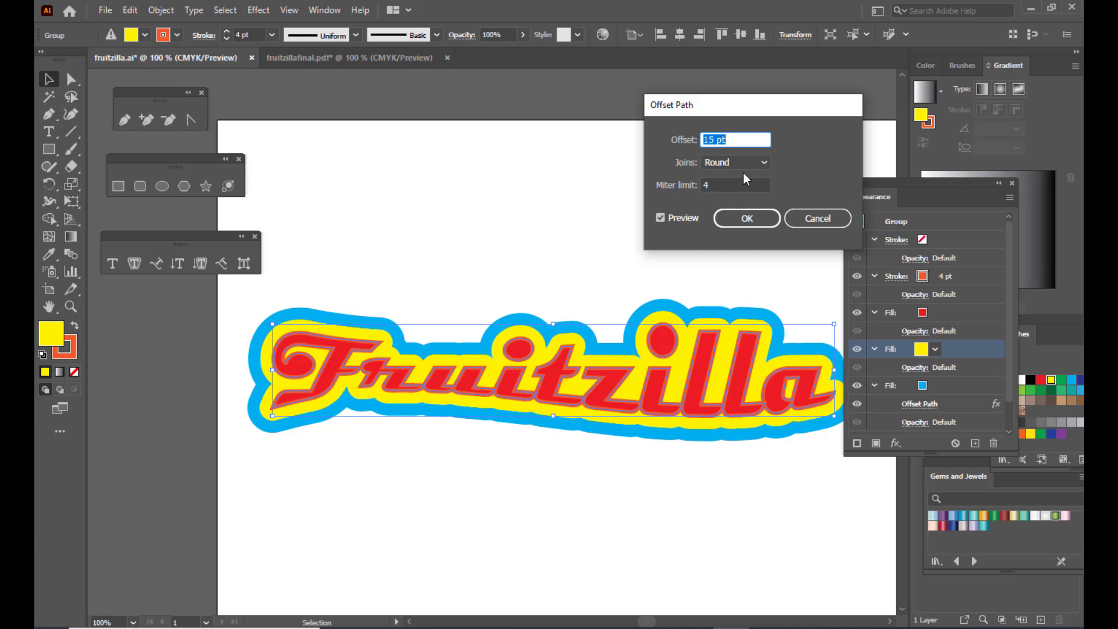
left_click(741, 216)
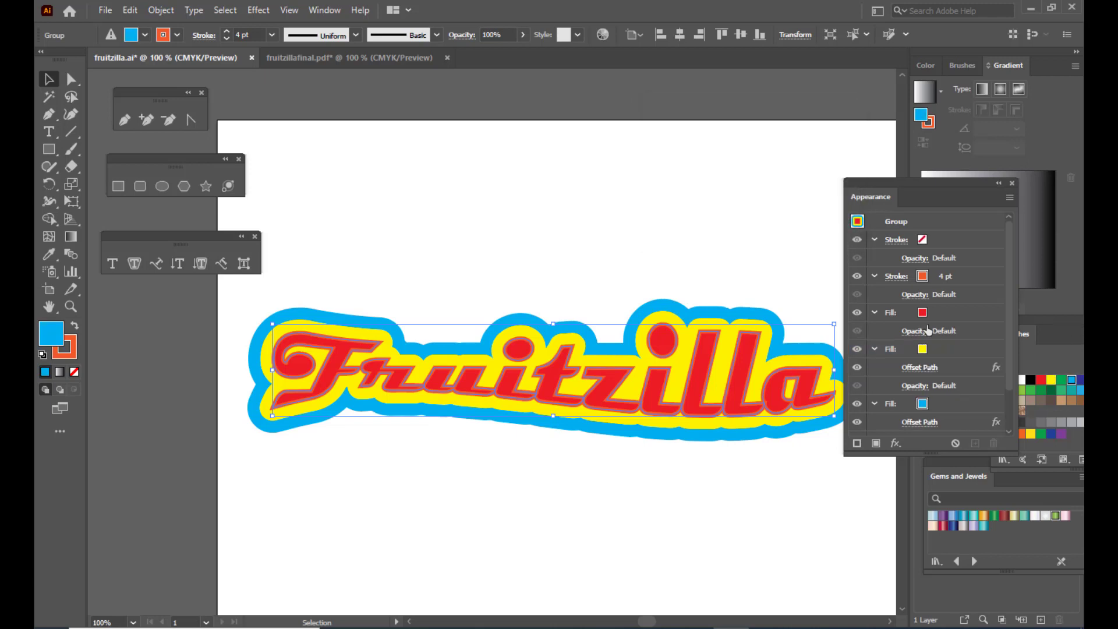
- Add another fill directly above the blue offset fill of the wordmark
left_click(946, 399)
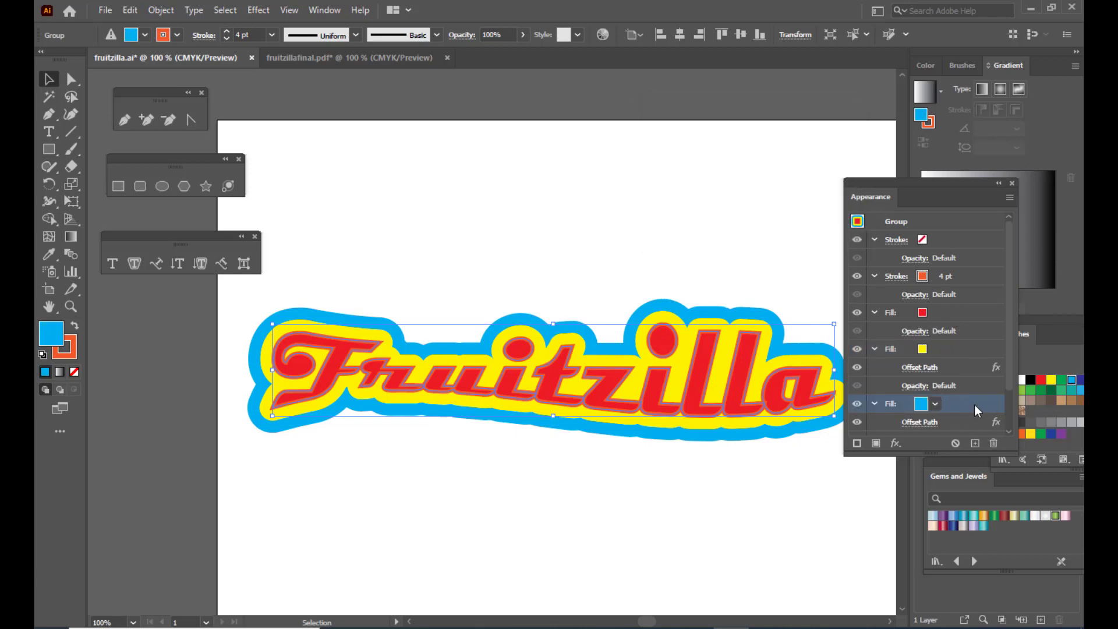
scroll(973, 404, "down", 1)
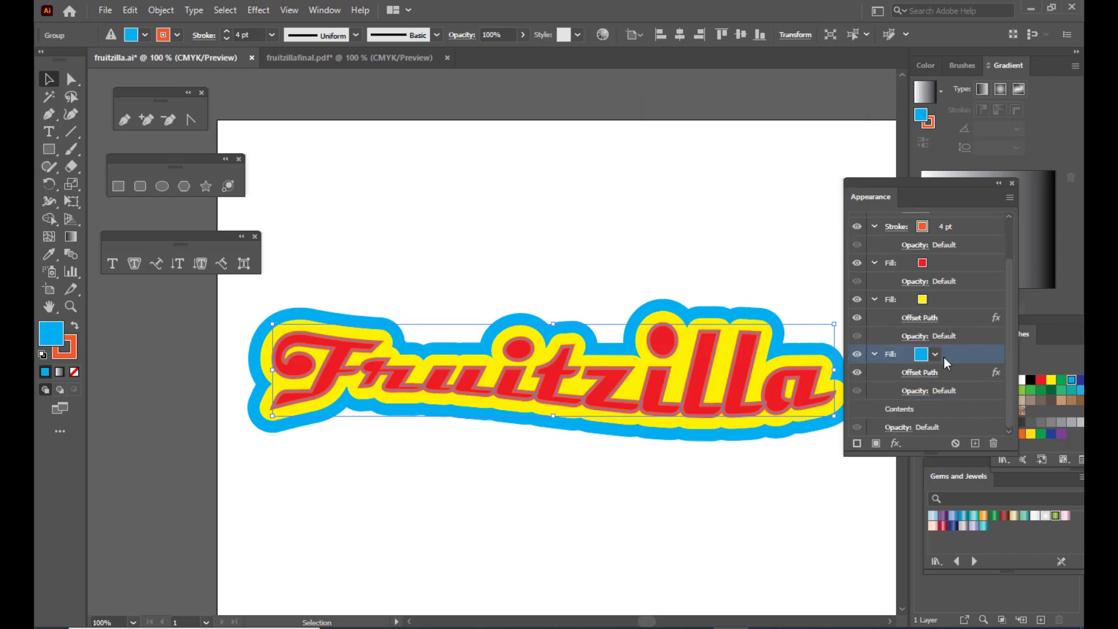
left_click_drag(938, 183, 931, 184)
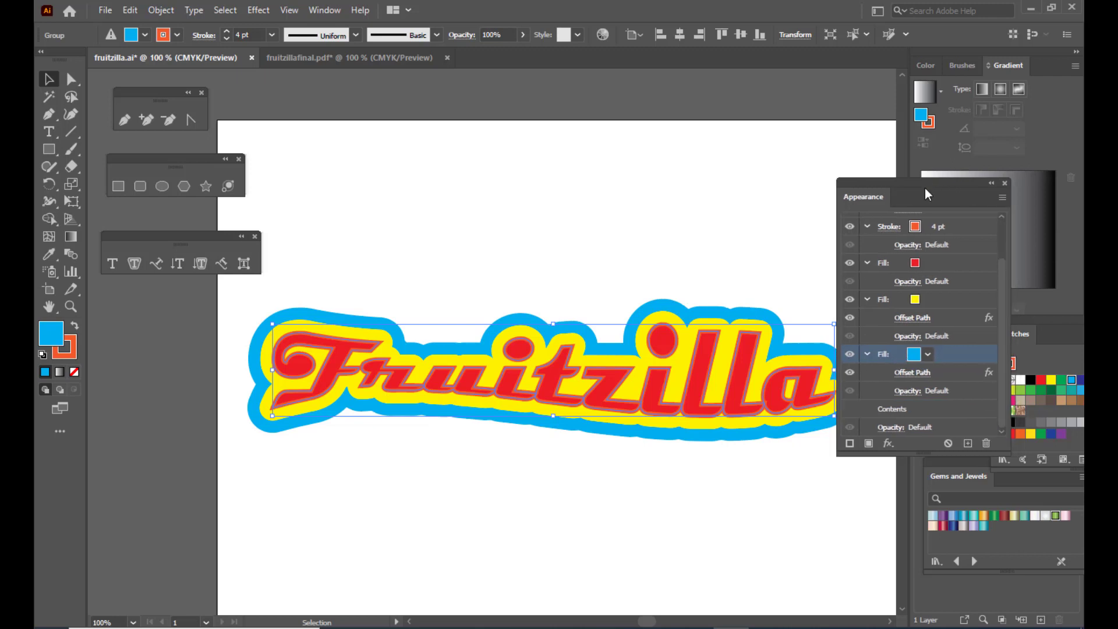
left_click(1003, 199)
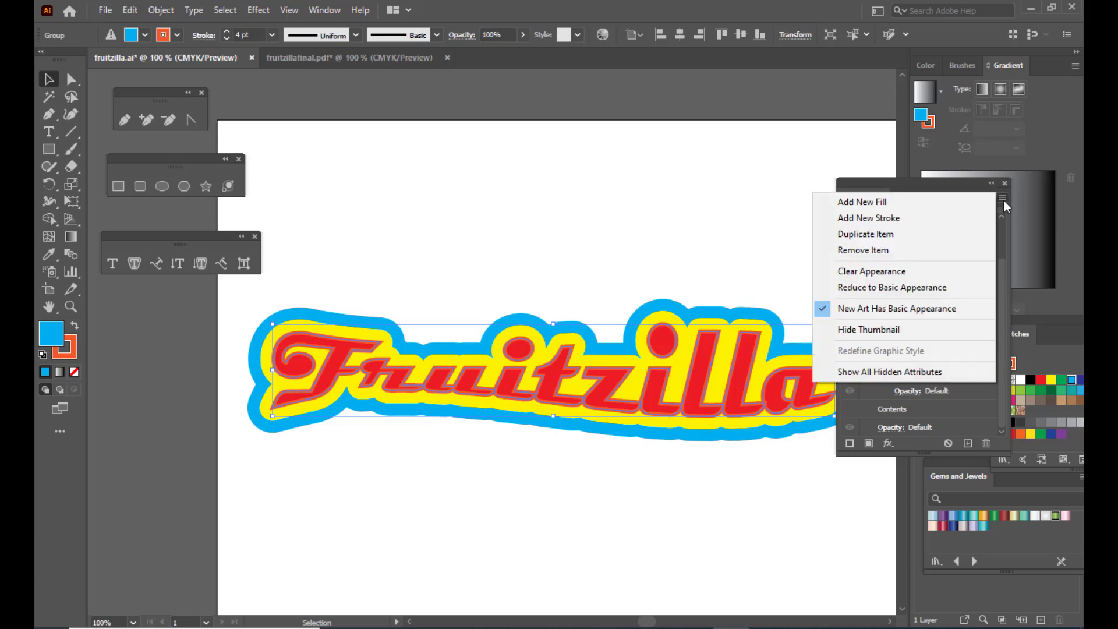
left_click(883, 203)
scroll(940, 382, "down", 2)
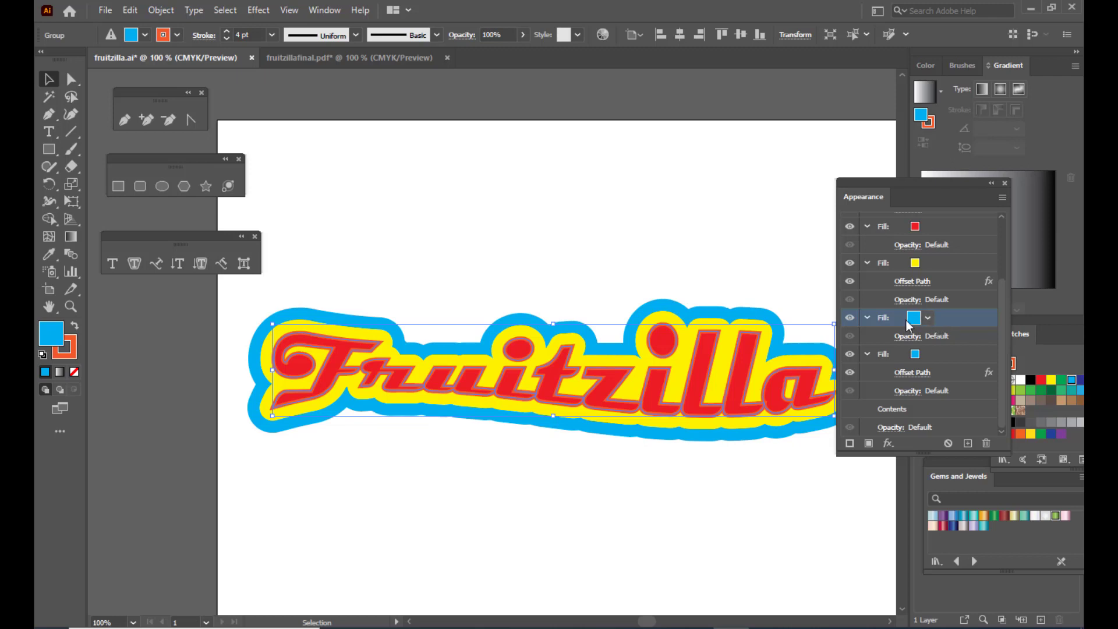
- Add a 10 pt Offset Path effect with Round joins to the new blue fill above the bottom blue fill
left_click(888, 442)
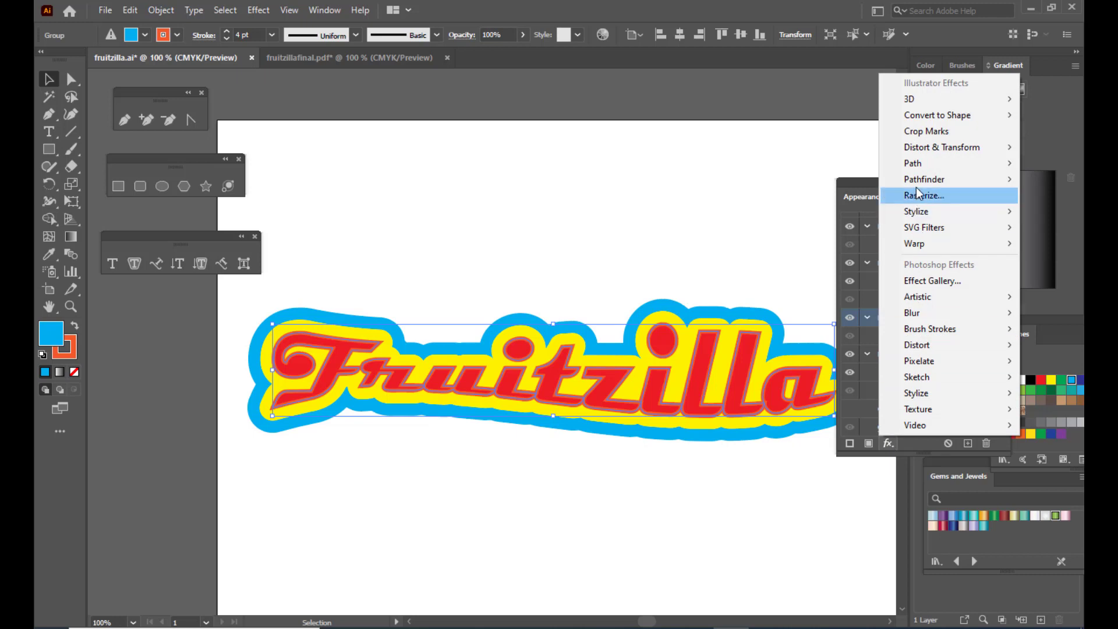
mouse_move(916, 161)
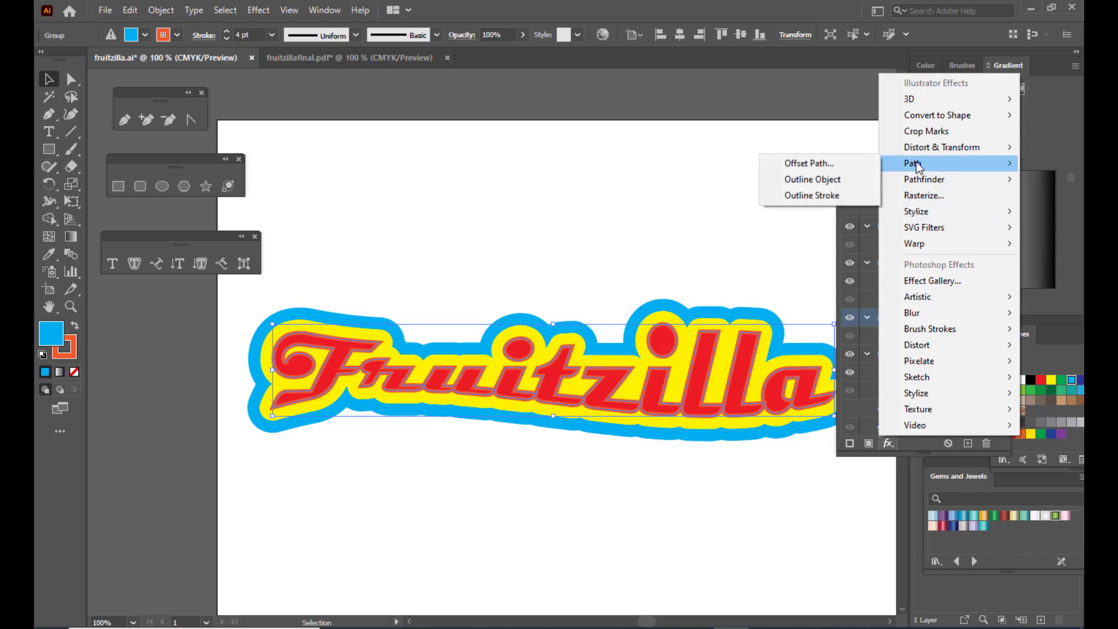
left_click(802, 163)
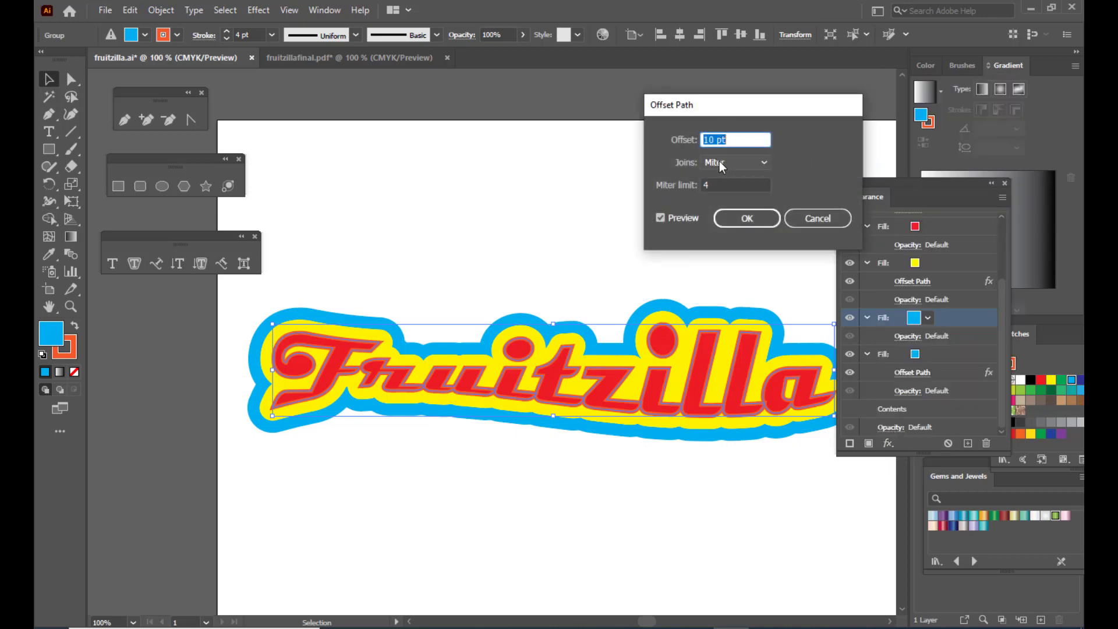
left_click(740, 165)
left_click(728, 194)
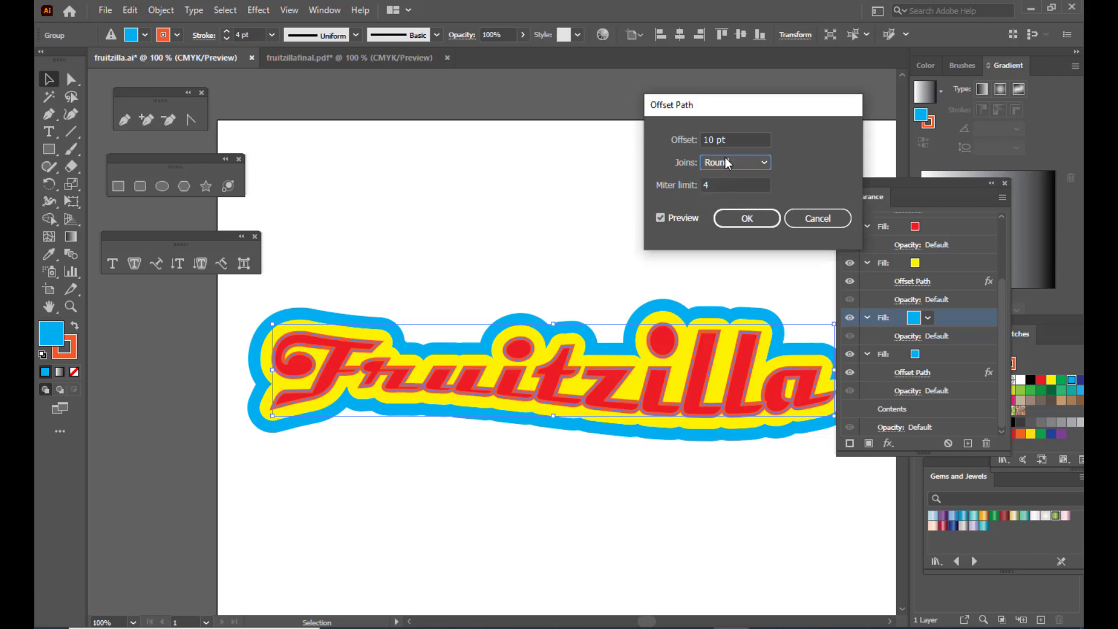
left_click_drag(751, 110, 759, 110)
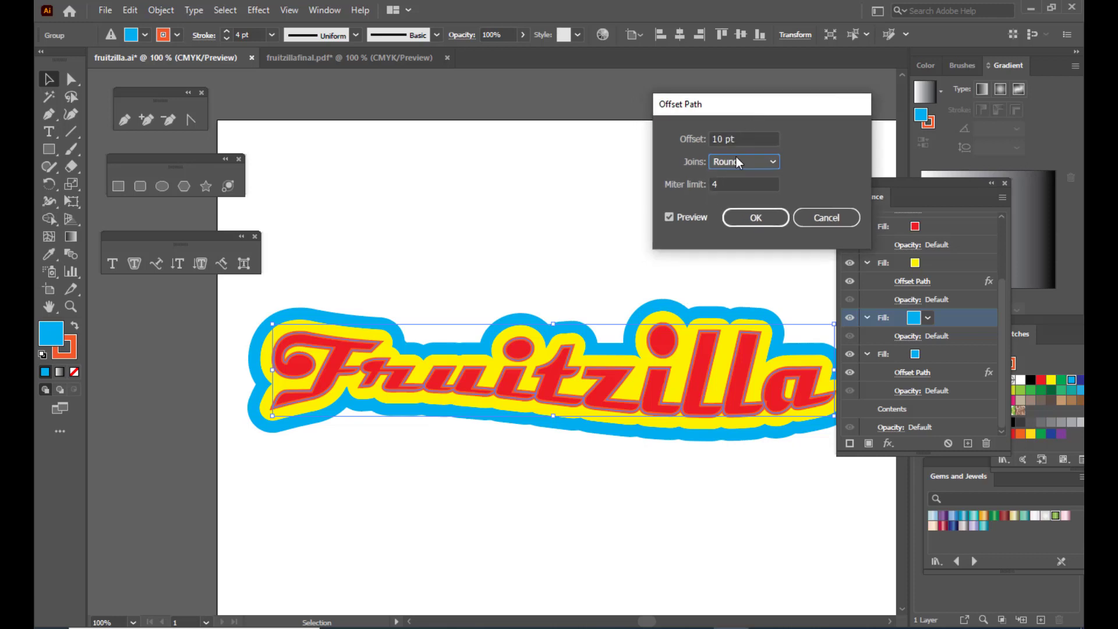
left_click(756, 217)
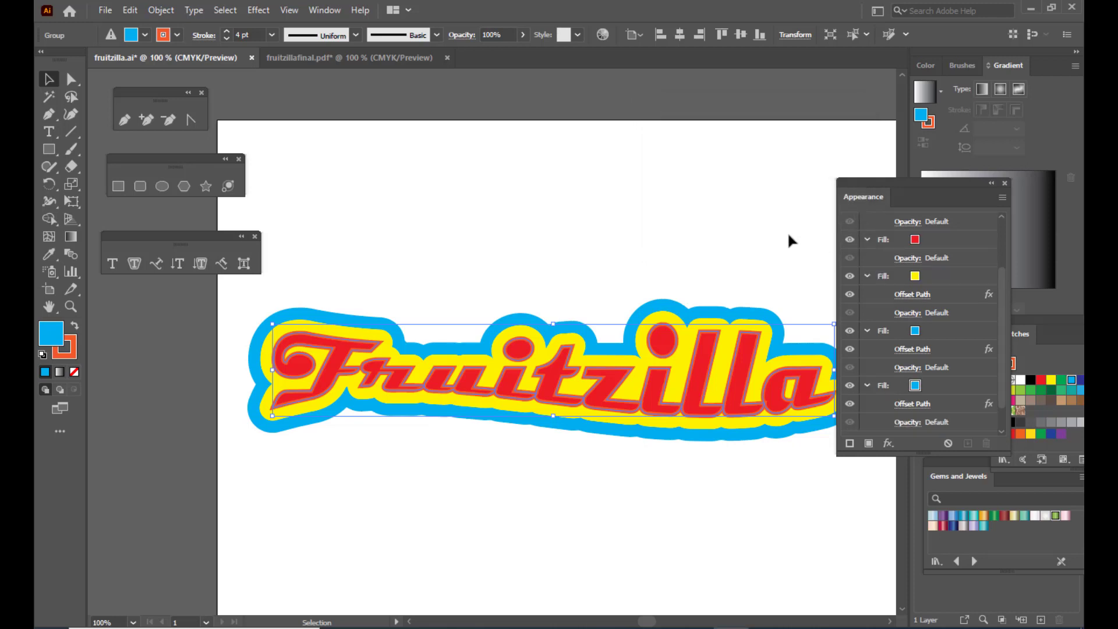
- Recolor the upper blue fill, directly beneath the yellow one, to the lightest near-white gray swatch
left_click(916, 330)
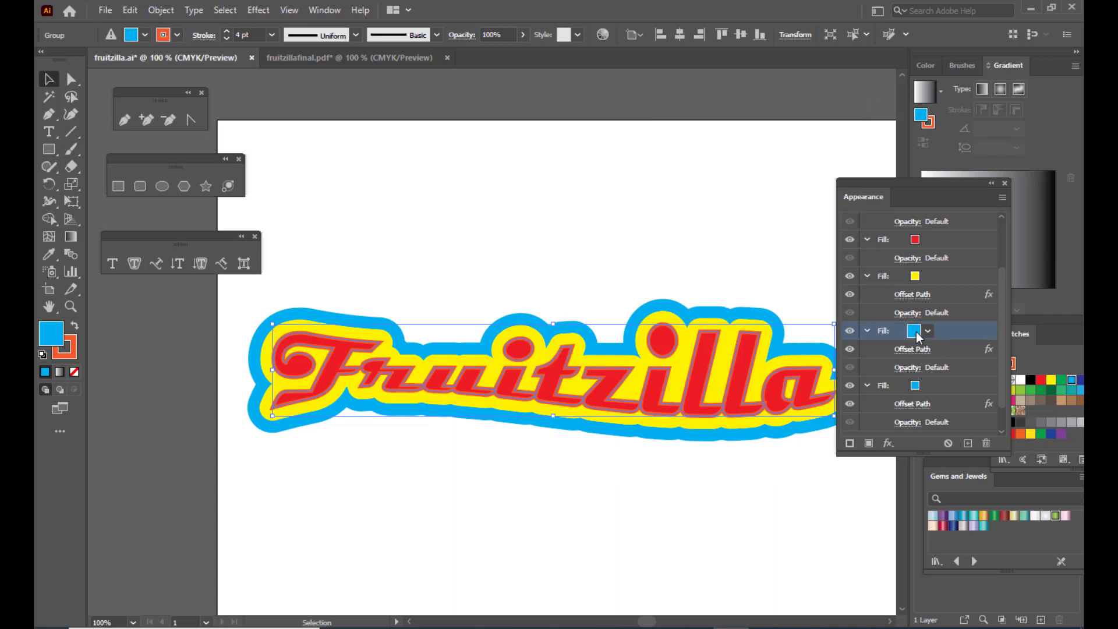
left_click(928, 330)
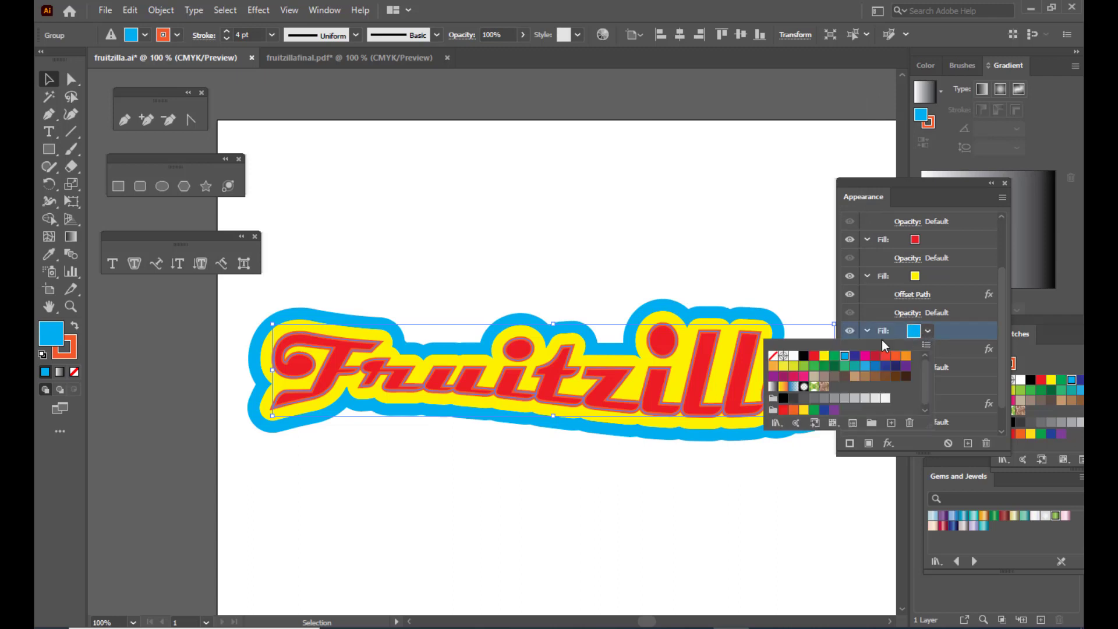
left_click(884, 398)
left_click(956, 331)
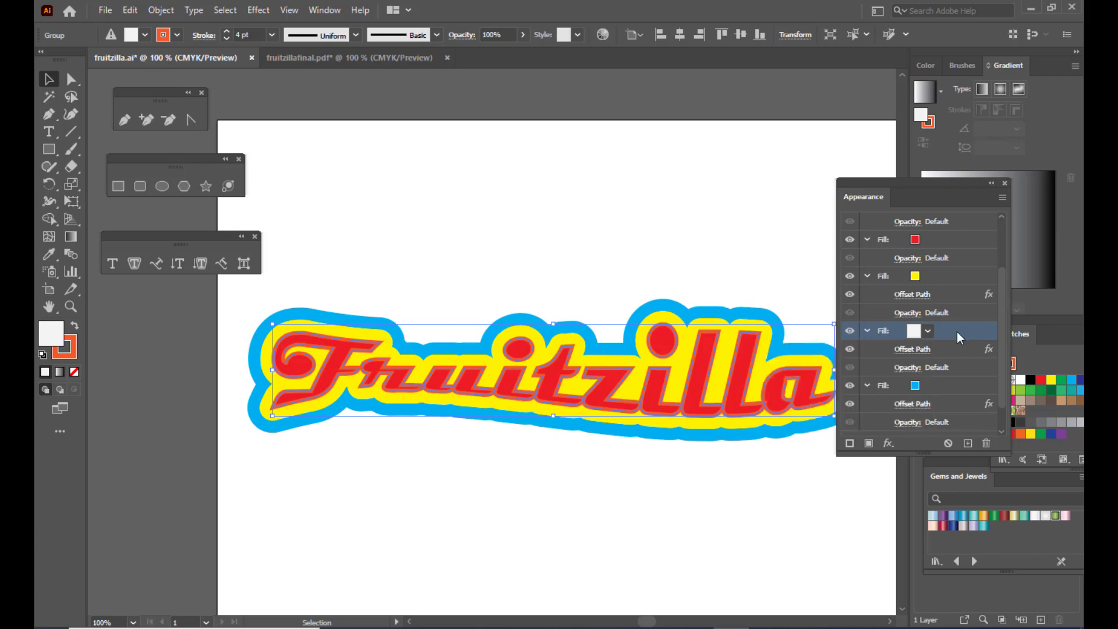
- Set the near-white fill's Offset Path distance to about 22 pt and apply it
left_click(913, 349)
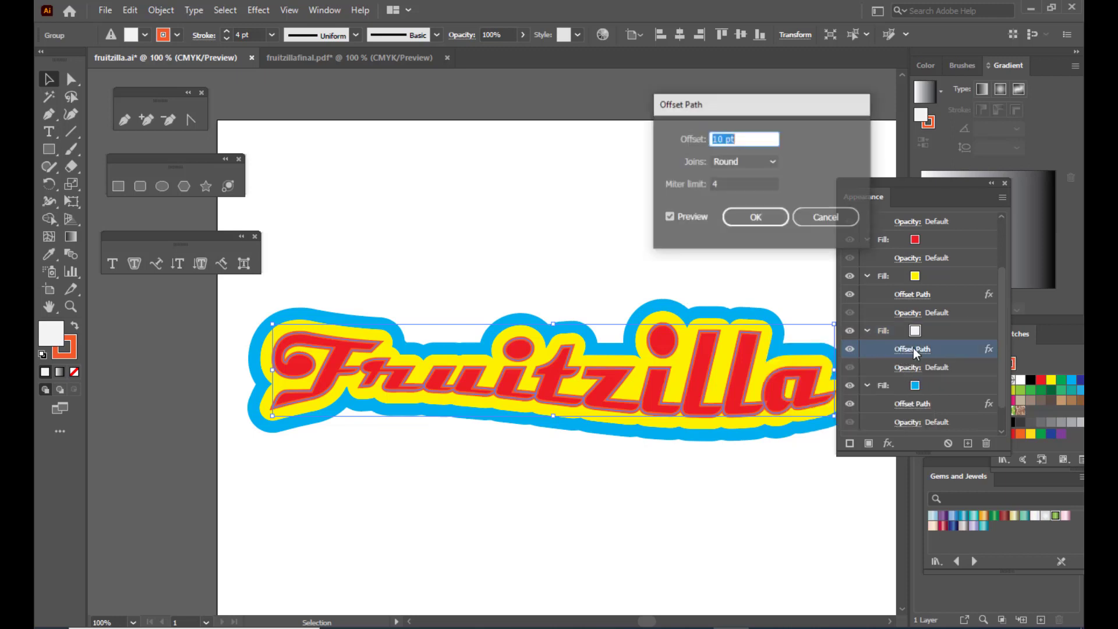
left_click(718, 138)
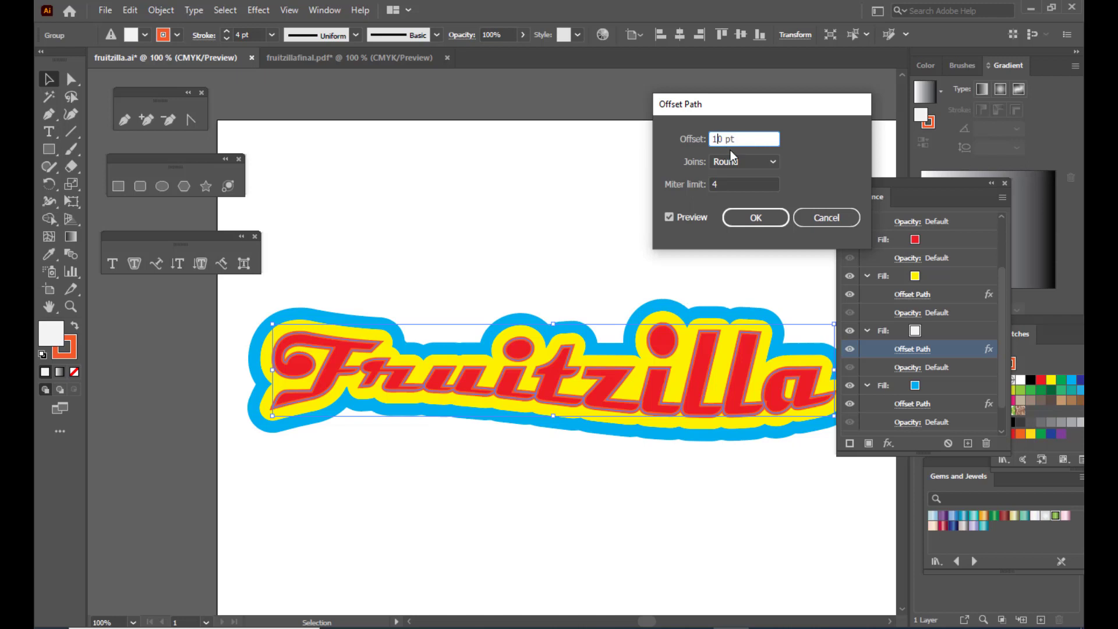
key("Up")
key("Up")
key("Up")
key("Up")
key("Up")
key("Up")
key("Up")
key("Up")
key("Up")
key("Up")
key("Up")
key("Up")
key("Up")
key("Up")
key("Up")
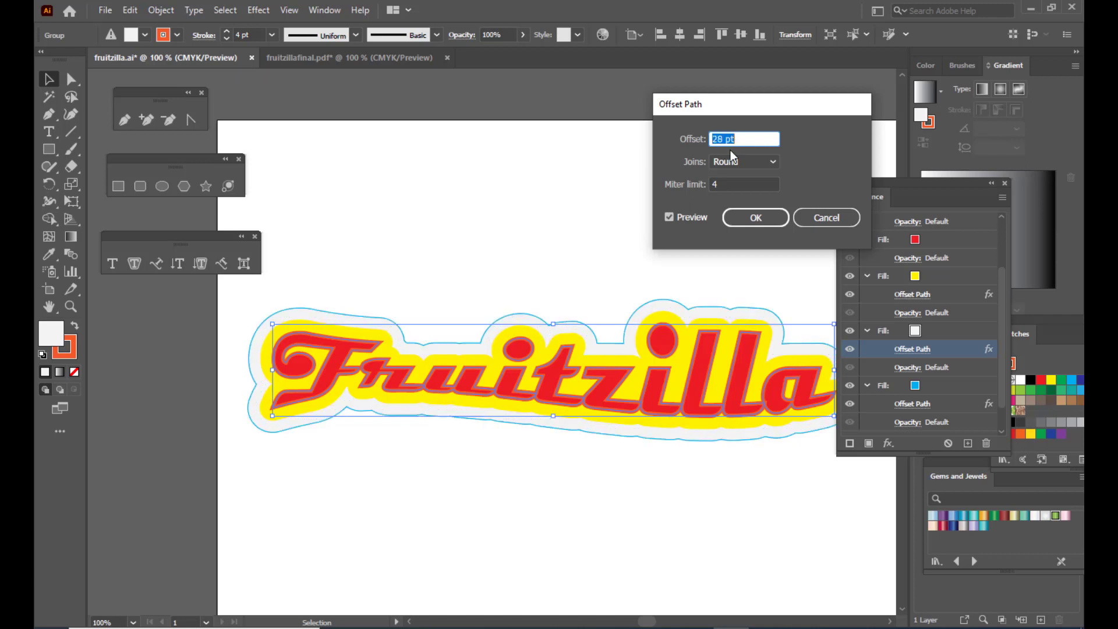
key("Down")
key("Down")
key("Down")
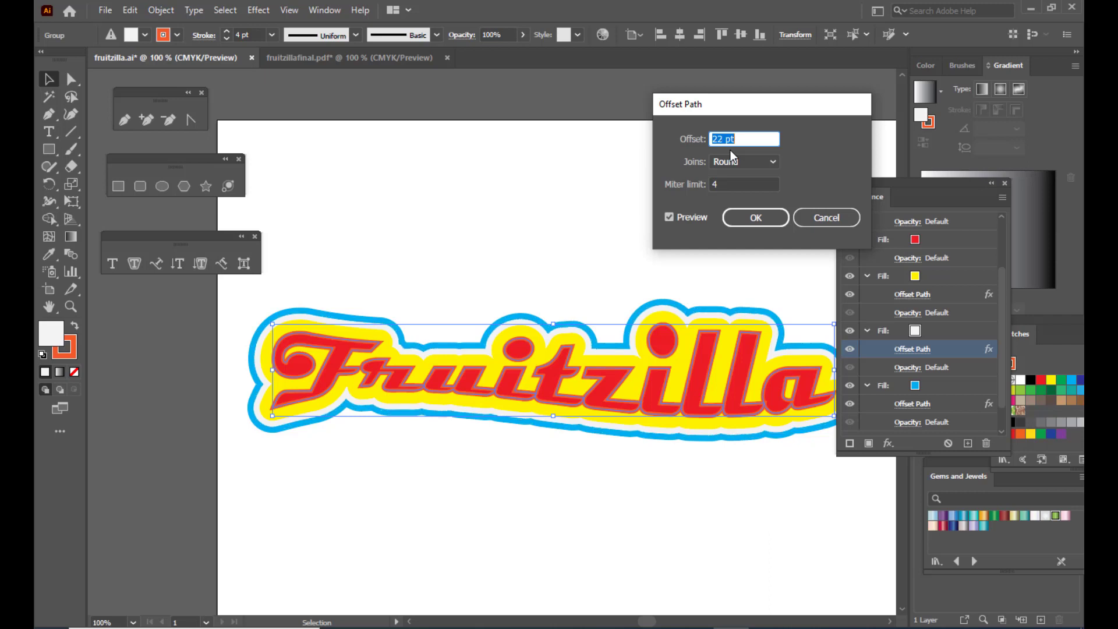
key("Down")
left_click(745, 222)
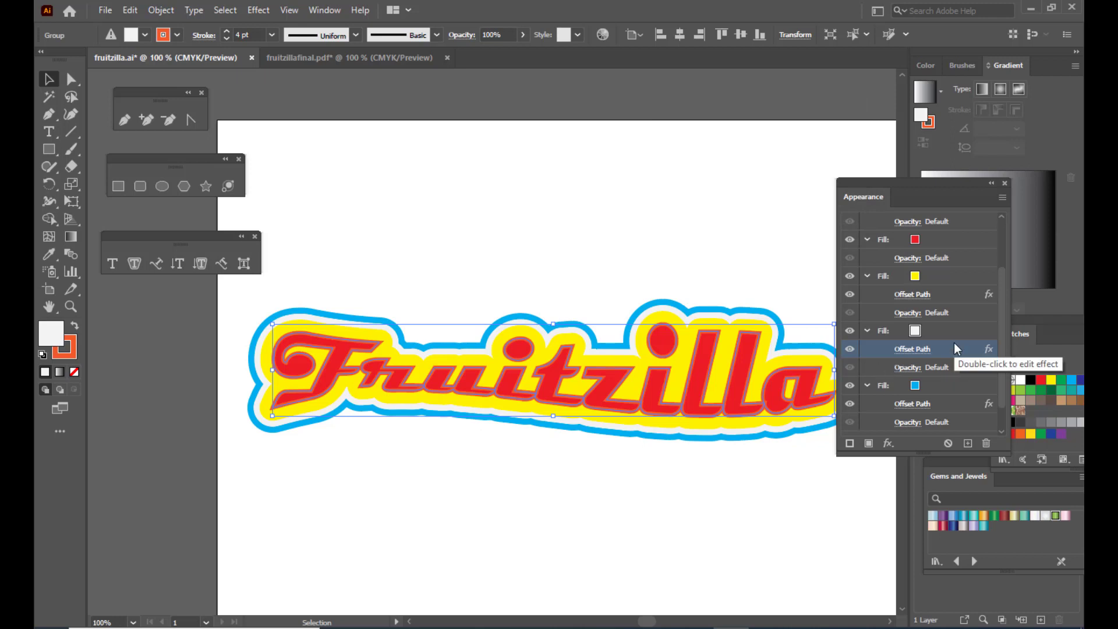
- Add a new fill to the wordmark directly above its bottommost blue offset fill
left_click(948, 386)
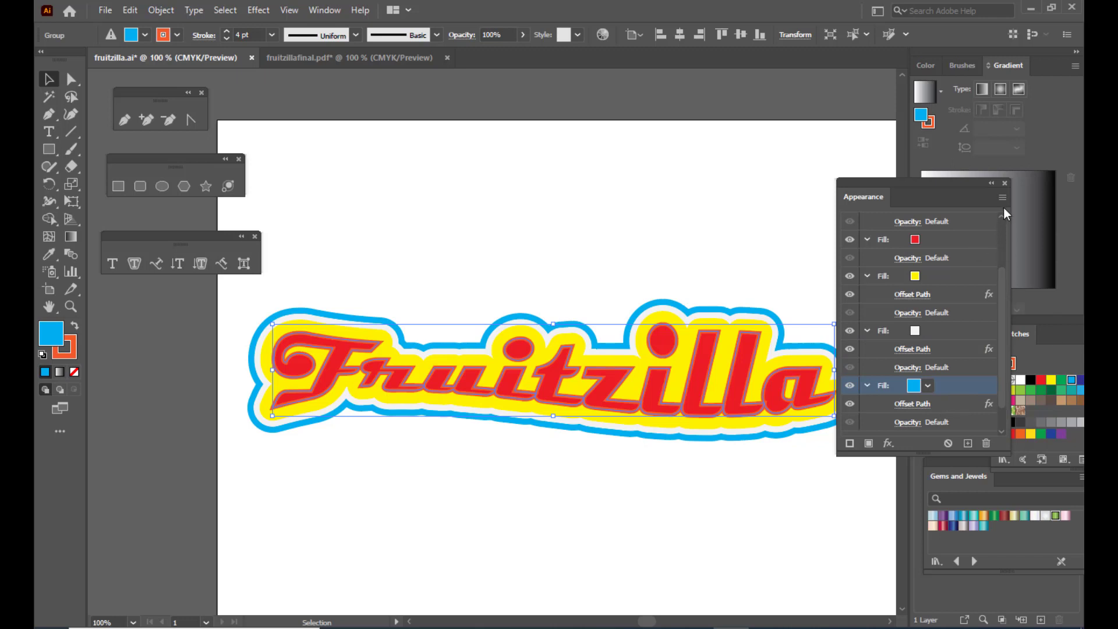
left_click_drag(900, 183, 893, 186)
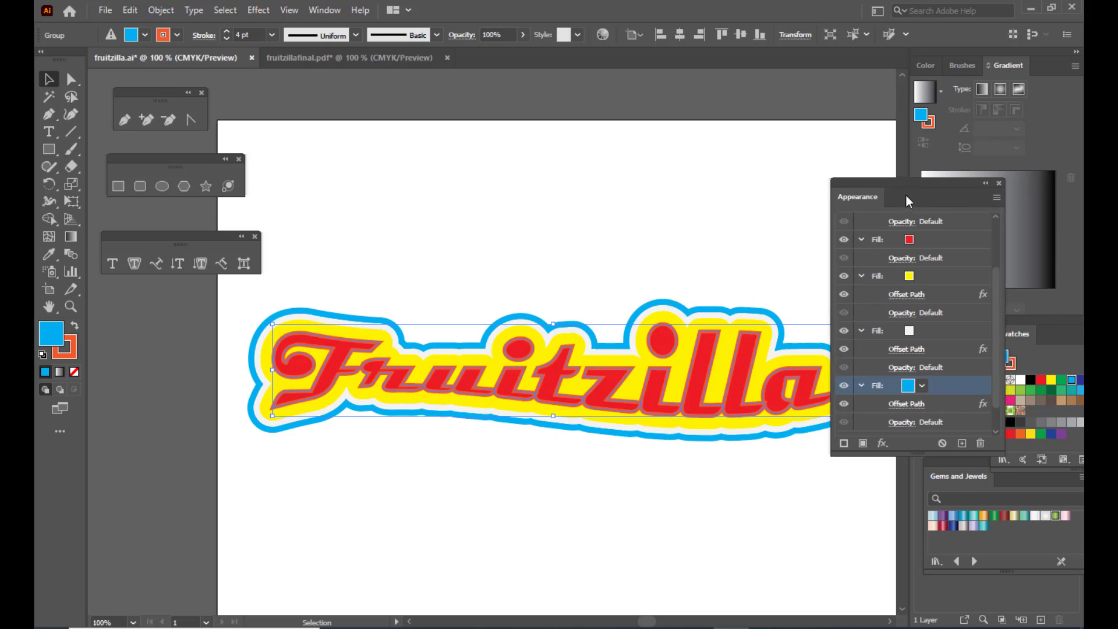
left_click(995, 198)
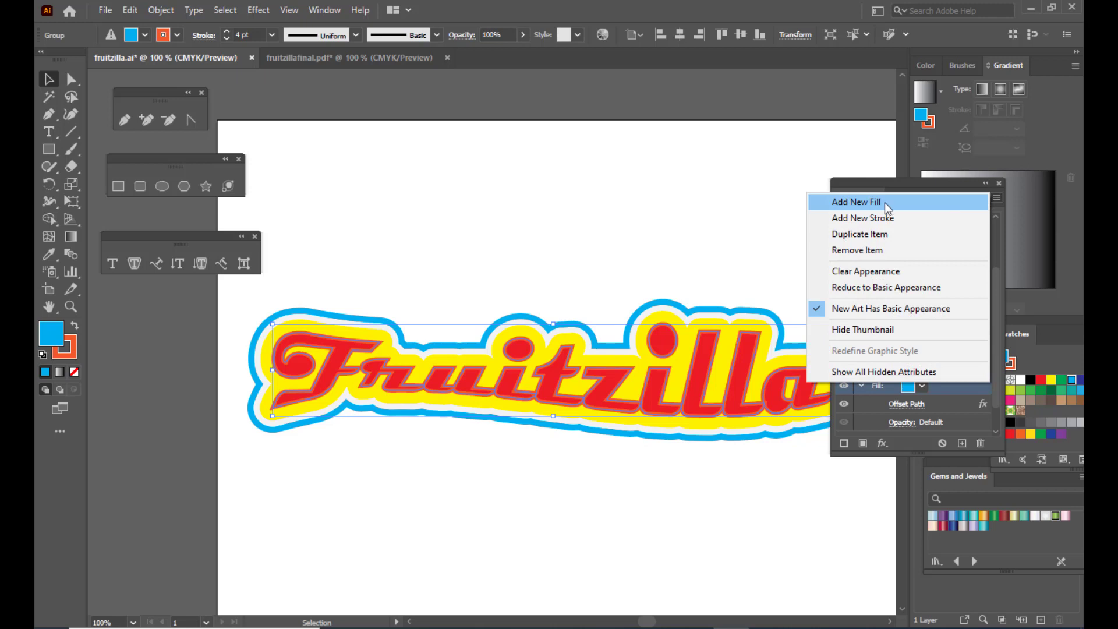
left_click(911, 203)
scroll(959, 355, "up", 1)
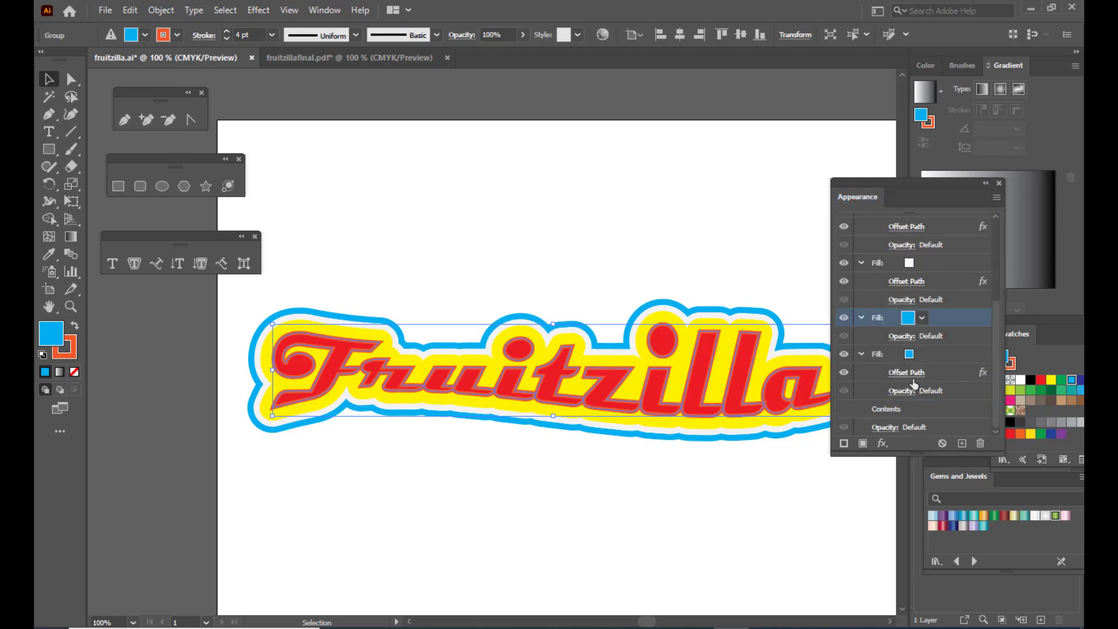
- Recolor the bottommost blue offset fill of the wordmark to dark green
left_click(959, 353)
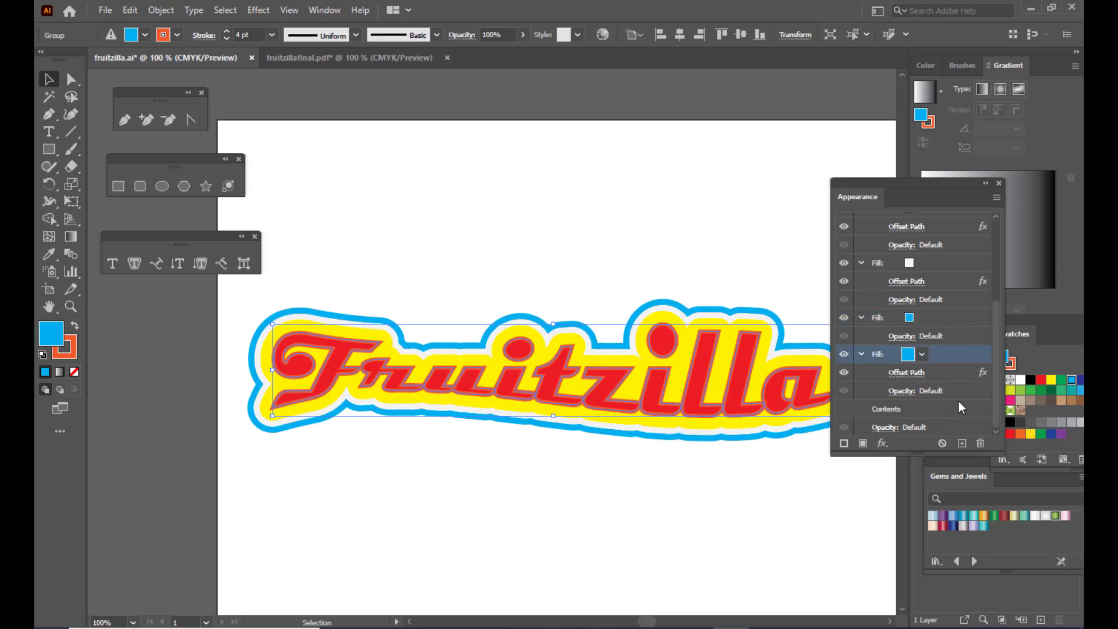
left_click(921, 354)
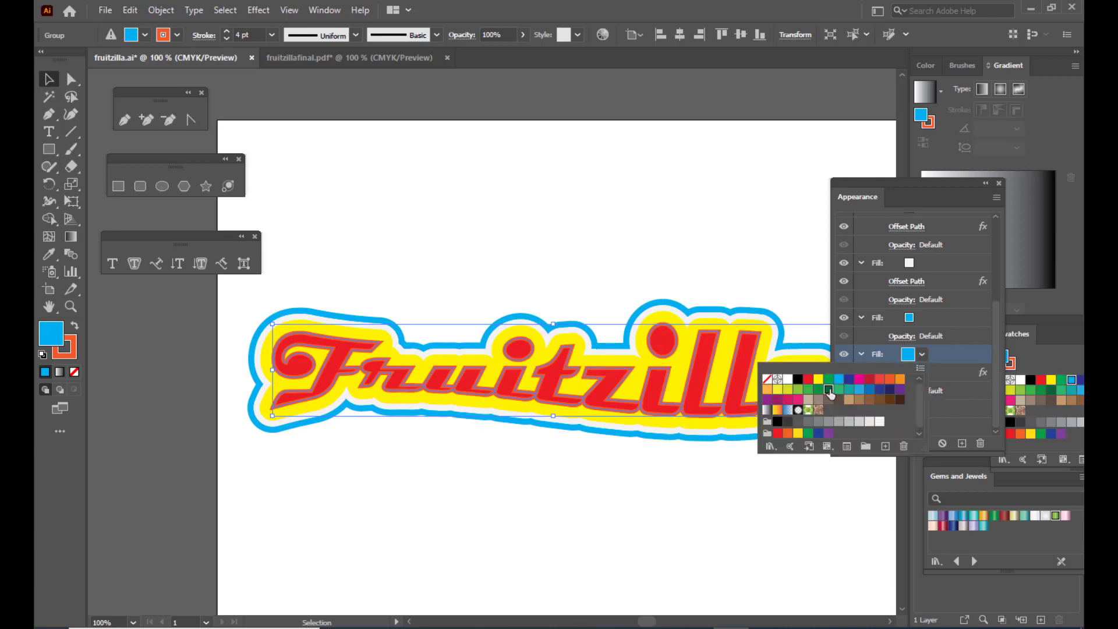
left_click(829, 391)
left_click(953, 364)
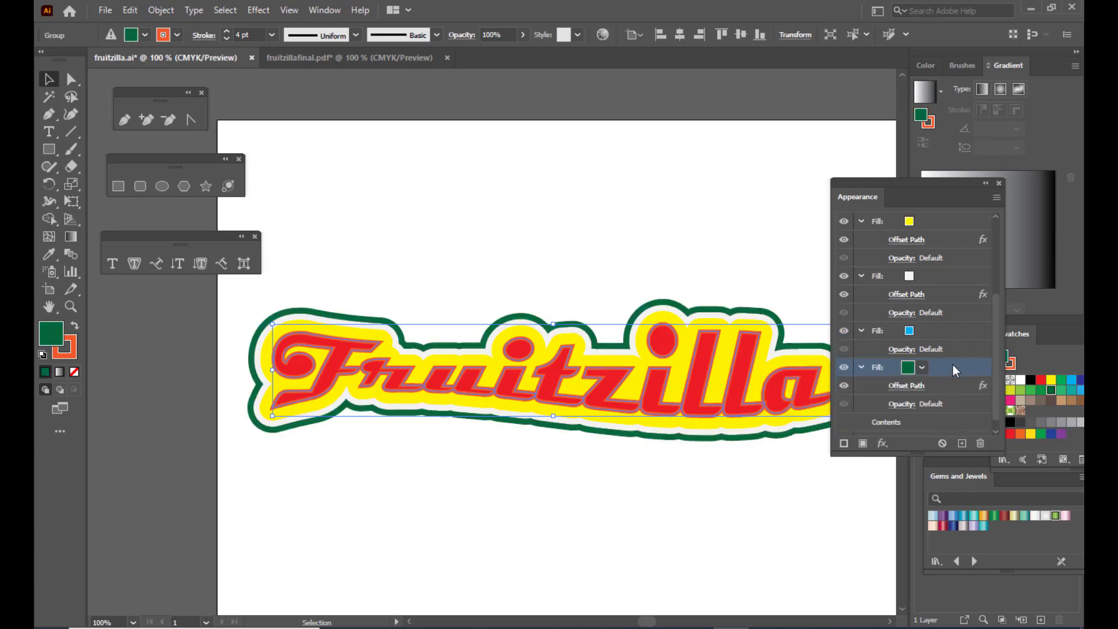
- Set the dark green fill's Offset Path distance to about 35 pt and apply it
left_click(906, 386)
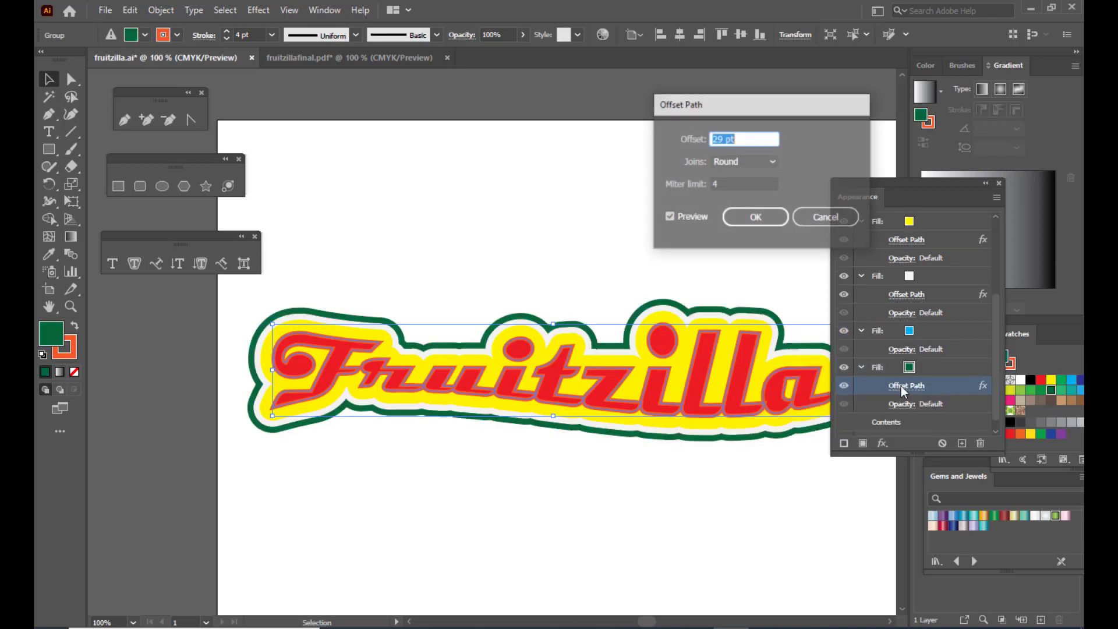
left_click(718, 137)
key("Up")
key("Up")
key("Up")
key("Up")
key("Up")
key("Up")
key("Up")
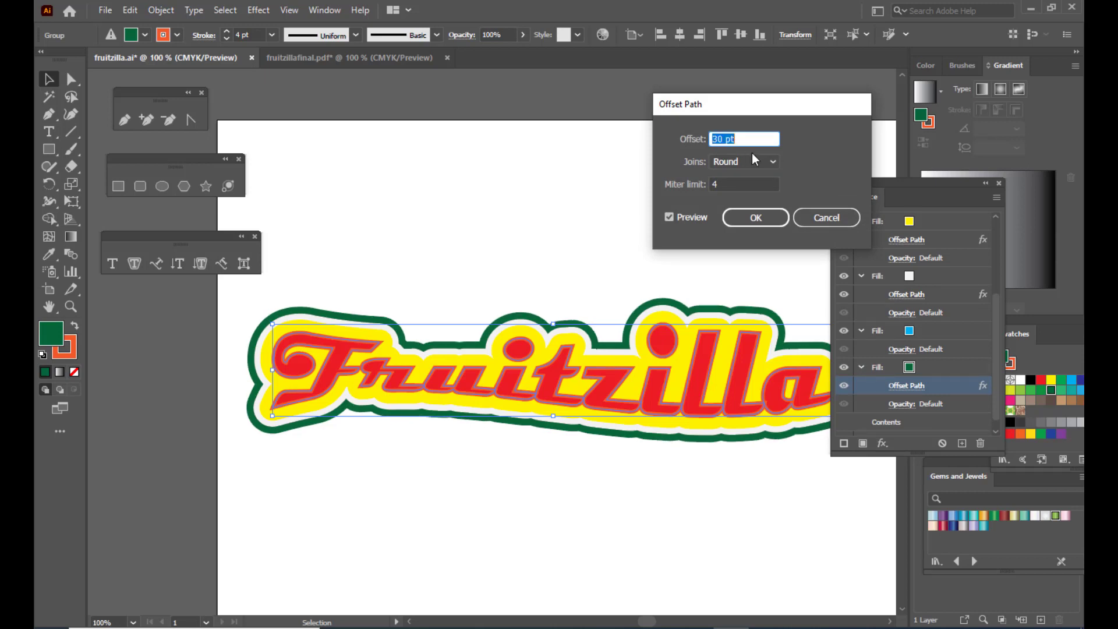
key("Down")
key("Down")
key("Down")
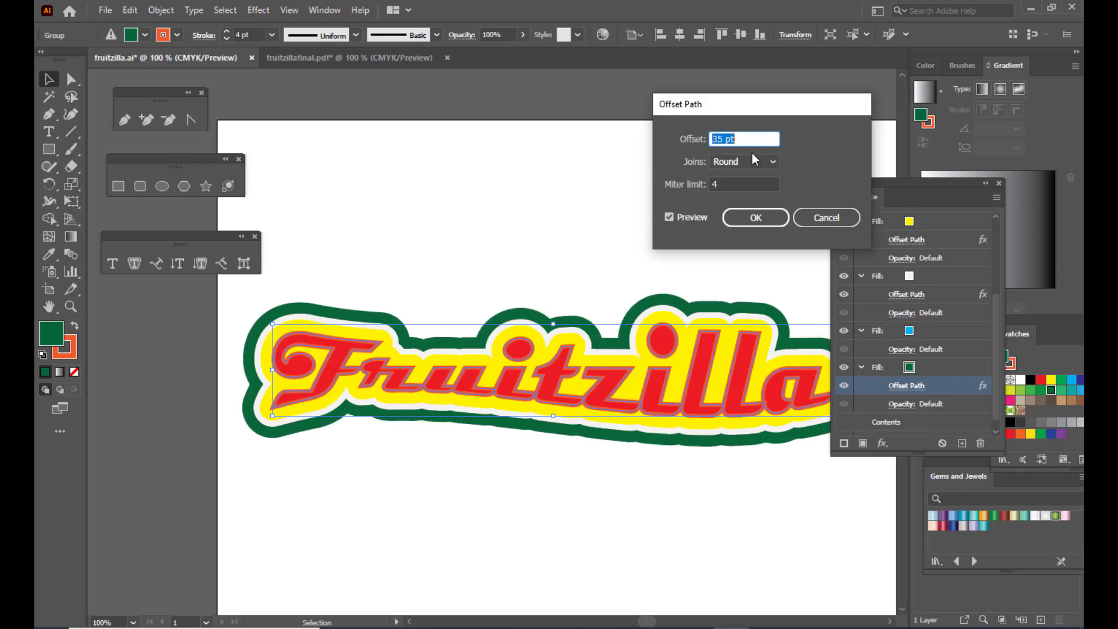
left_click(740, 216)
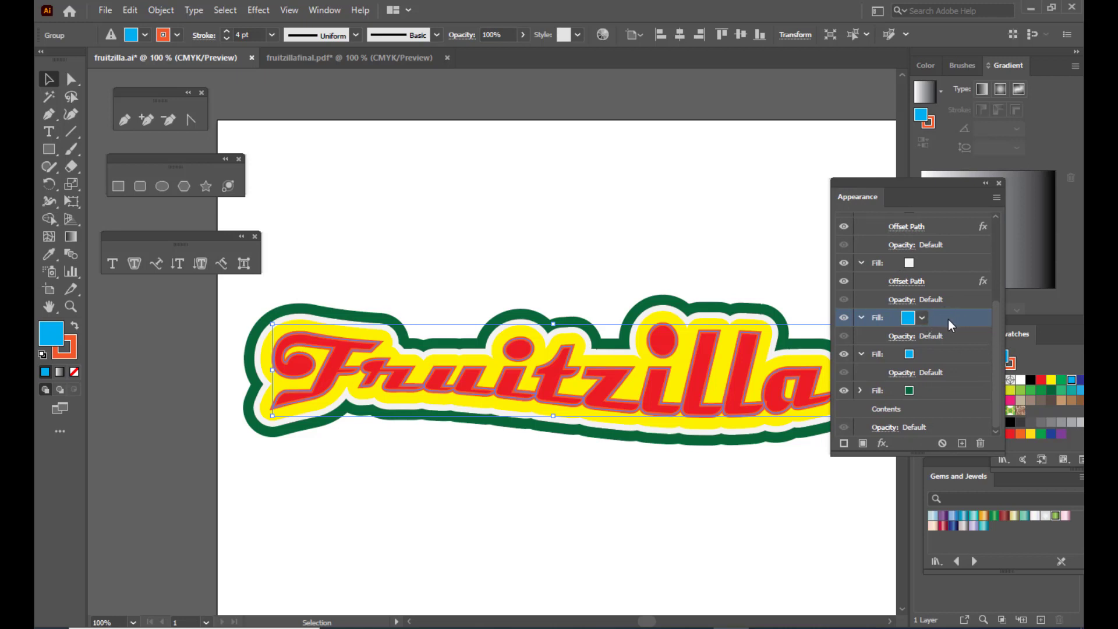
- Start an Offset Path effect on the blue fill directly beneath the near-white one and set its joins to Round
left_click(881, 446)
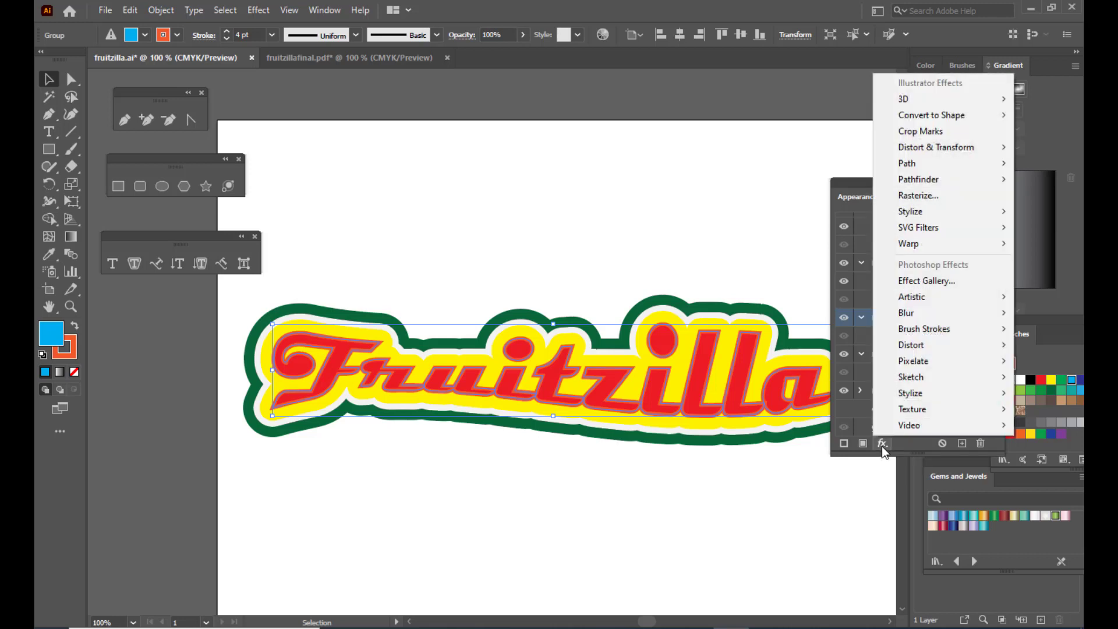
mouse_move(912, 169)
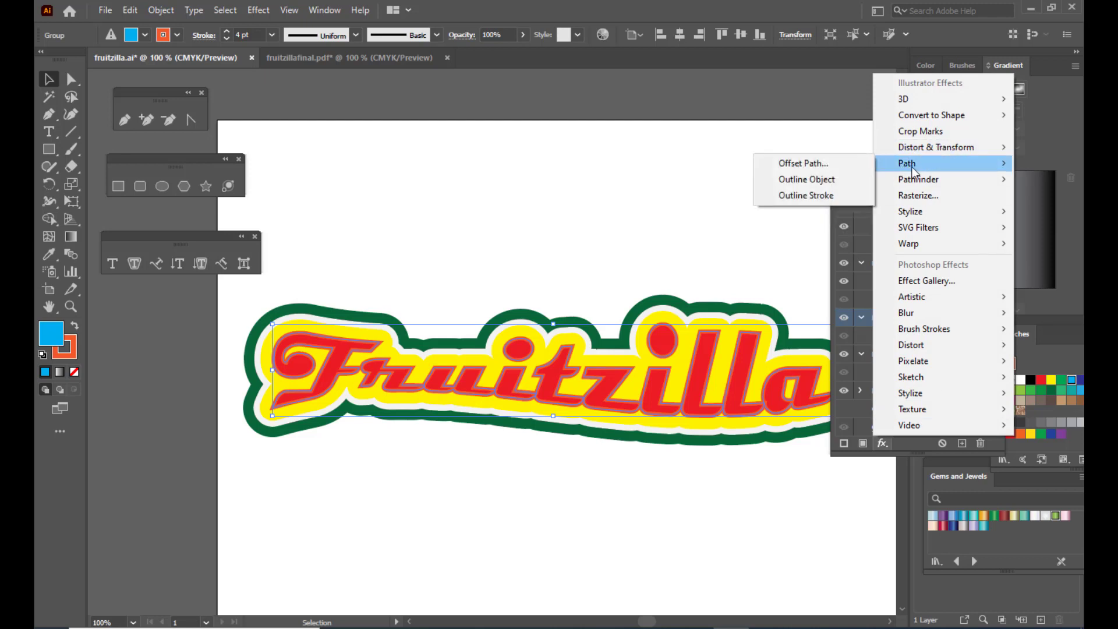
left_click(798, 165)
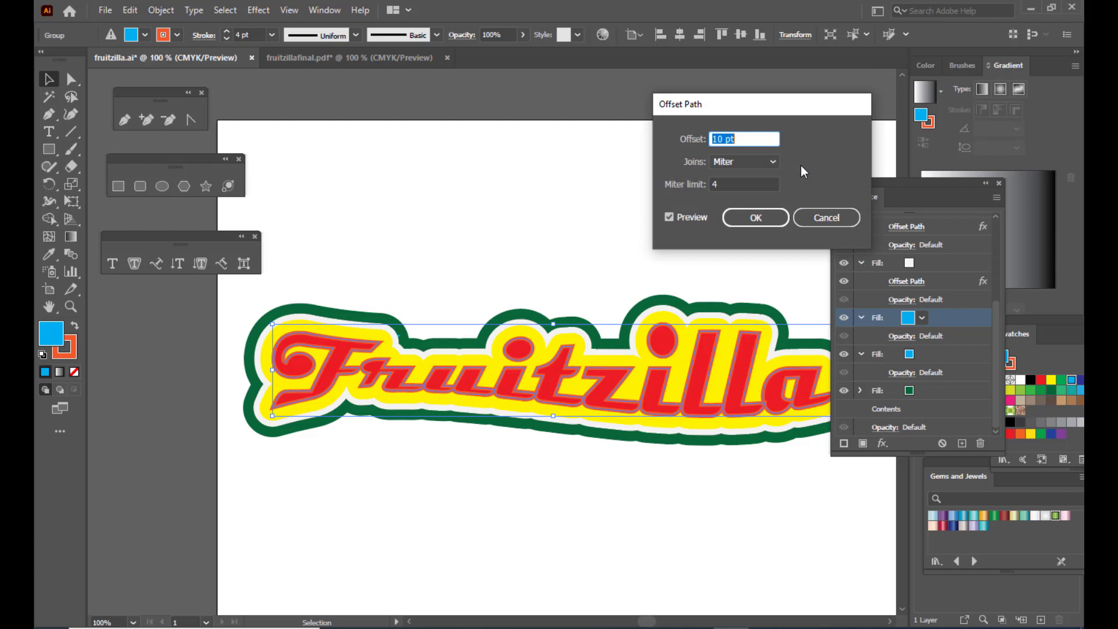
left_click(724, 163)
left_click(729, 193)
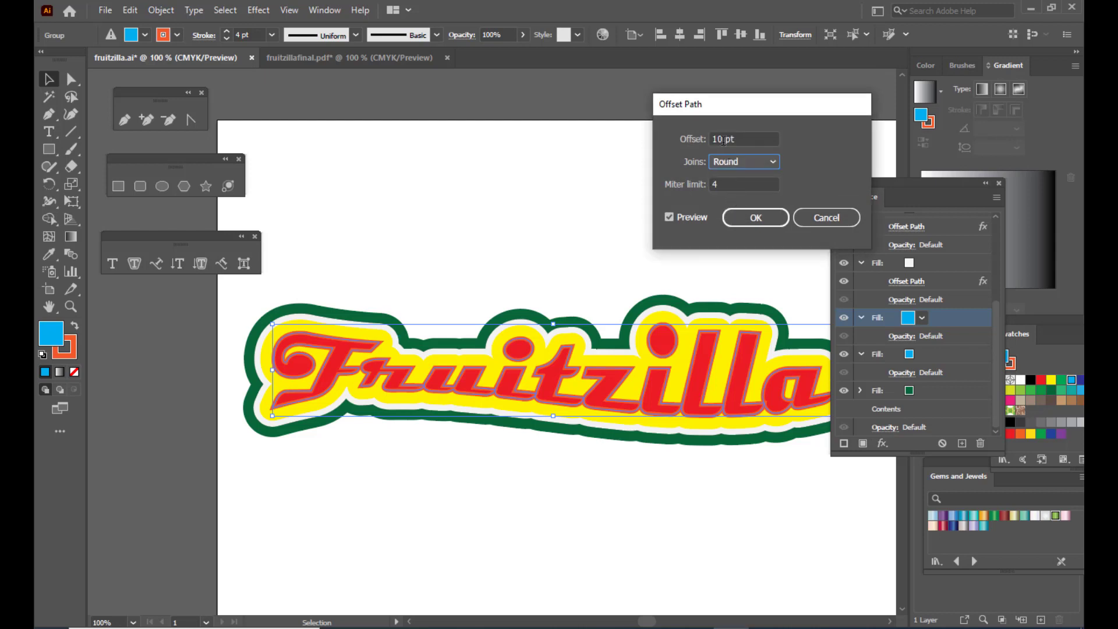
left_click_drag(733, 113, 740, 122)
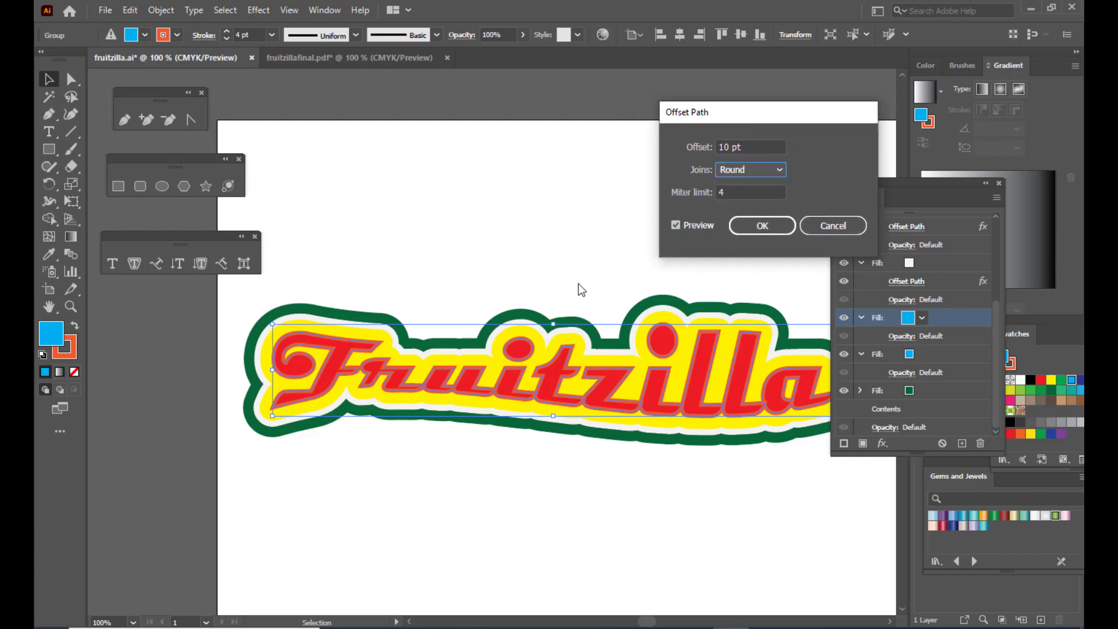
- Set the blue fill's offset distance to 30 pt and apply the effect
left_click(723, 146)
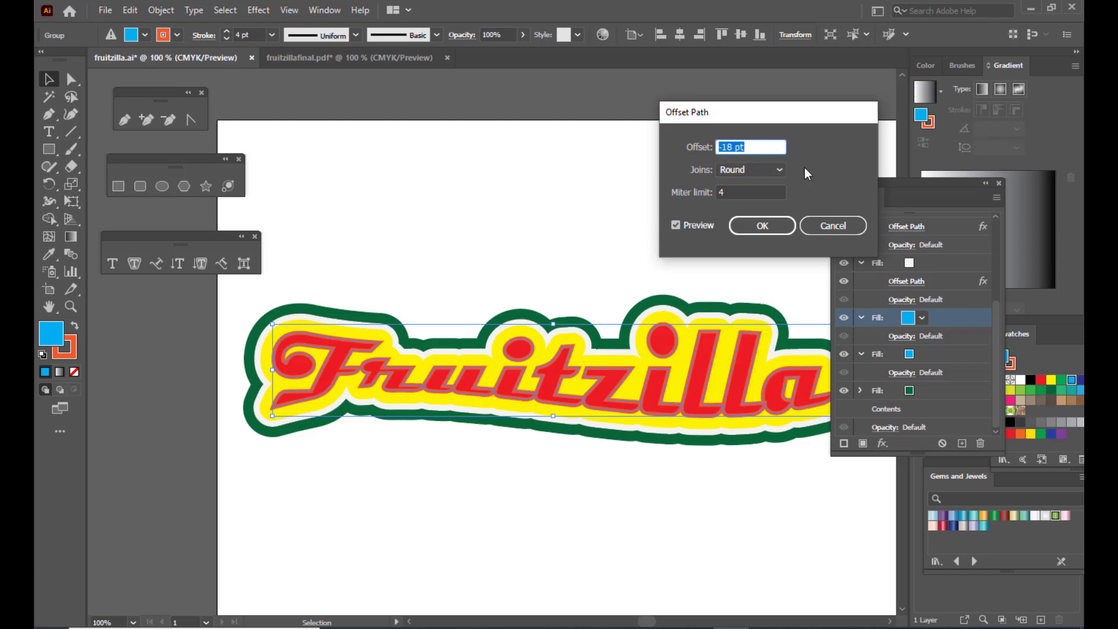
key("Up")
key("Up")
key("Up")
key("Up")
key("Up")
key("Up")
key("Up")
key("Up")
key("Up")
key("Up")
key("Up")
key("Up")
key("Up")
key("Up")
key("Up")
key("Up")
key("Up")
key("Up")
key("Up")
key("Up")
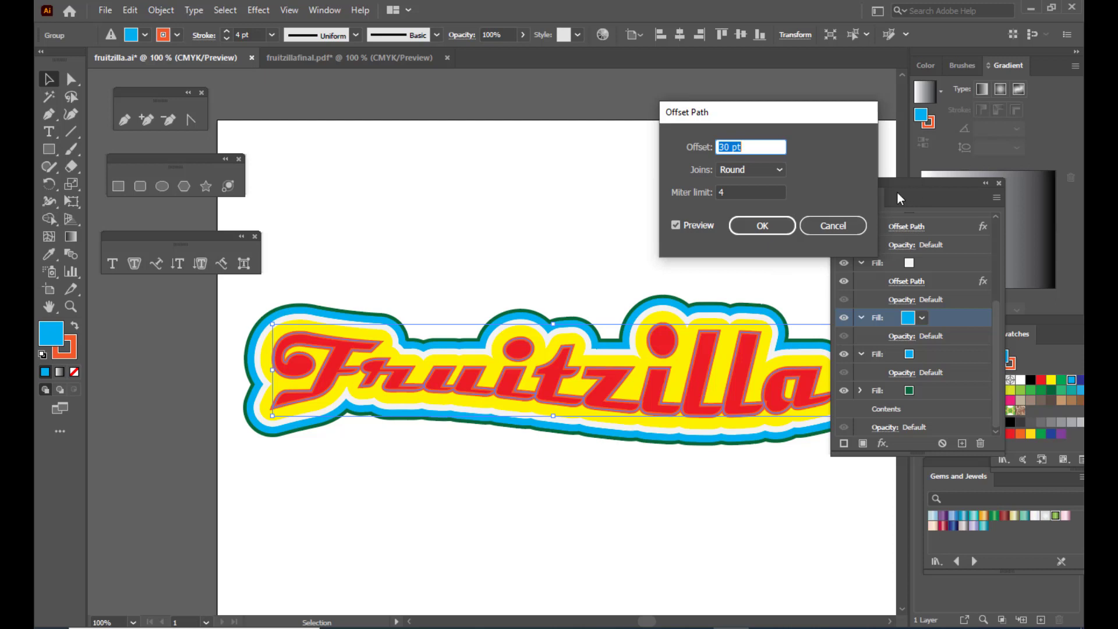
left_click(759, 227)
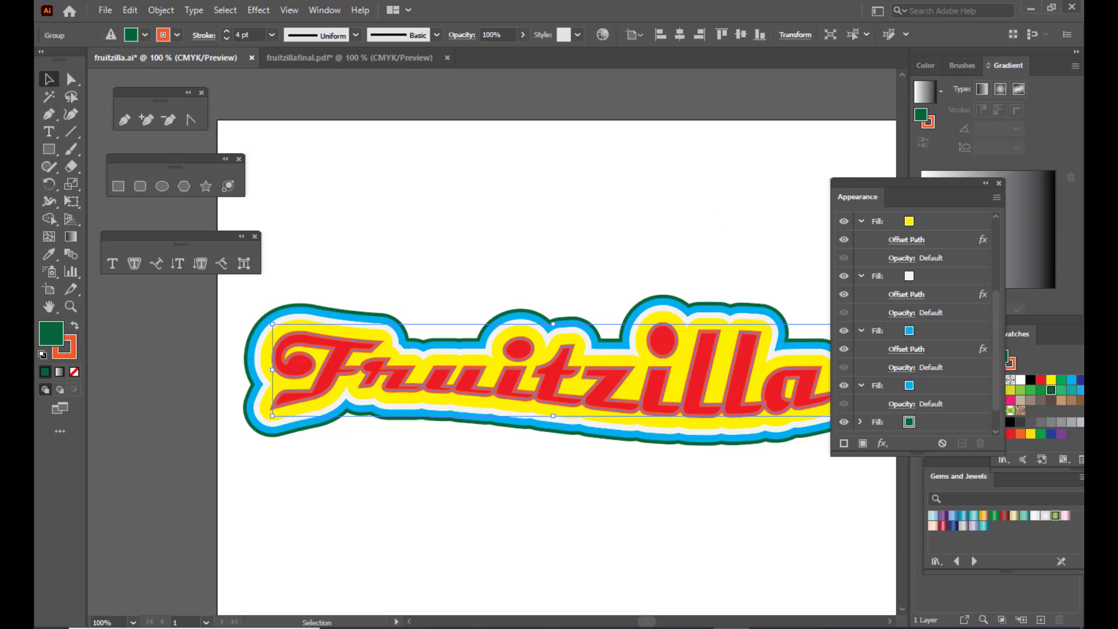
- Add a new fill to the wordmark directly above the orange-red stroke
scroll(961, 295, "up", 5)
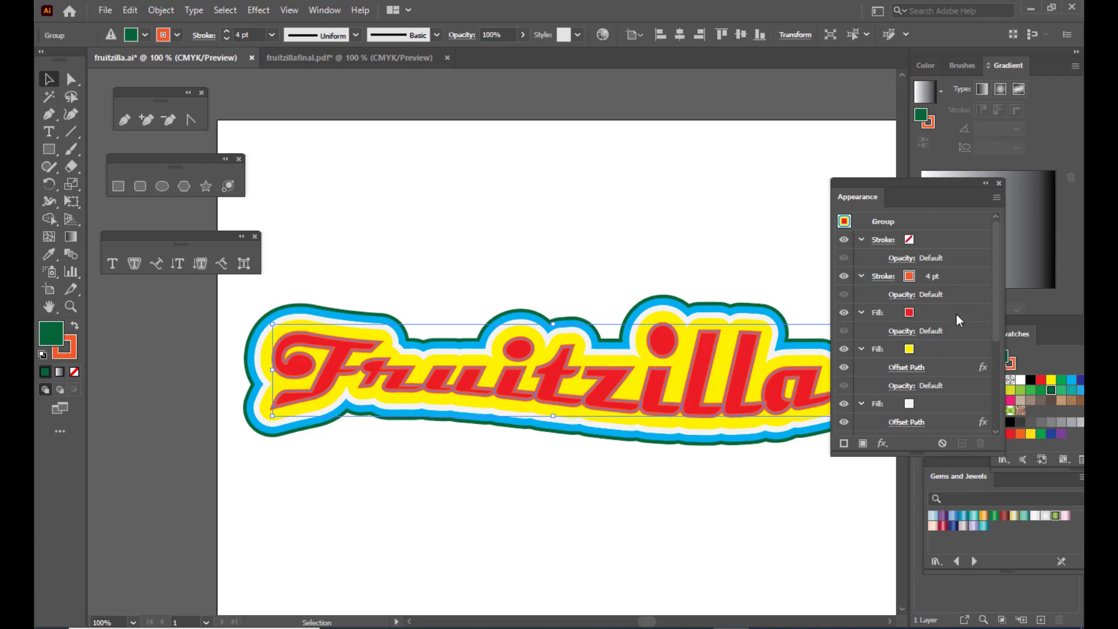
left_click(958, 276)
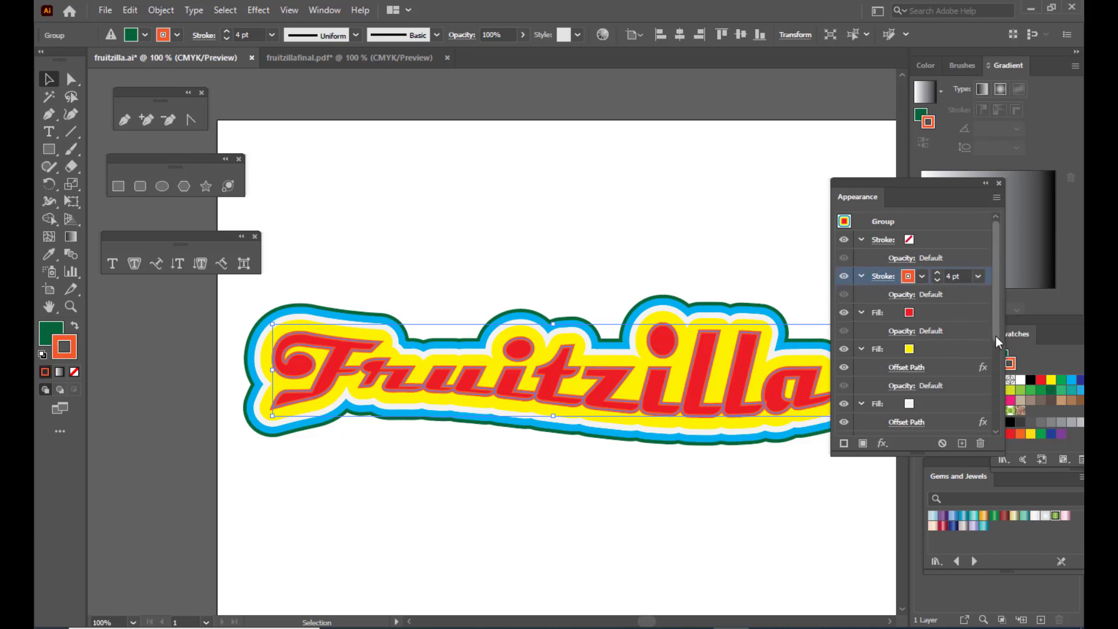
left_click(997, 198)
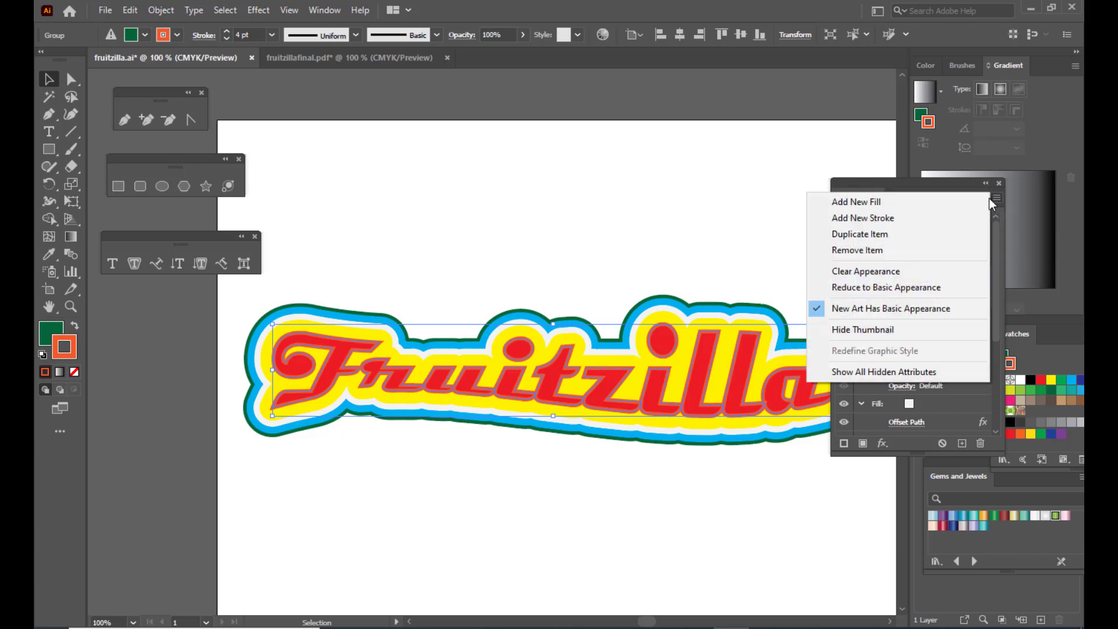
left_click(942, 201)
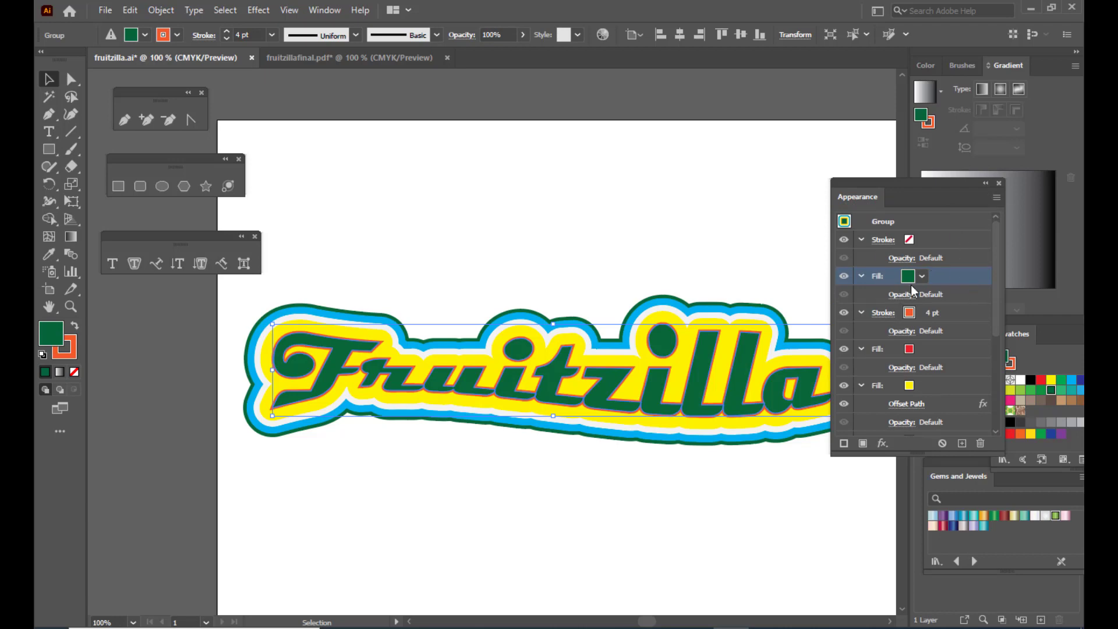
- Start an Offset Path effect on the new dark green fill above the stroke and set its joins to Round
left_click(881, 445)
mouse_move(913, 163)
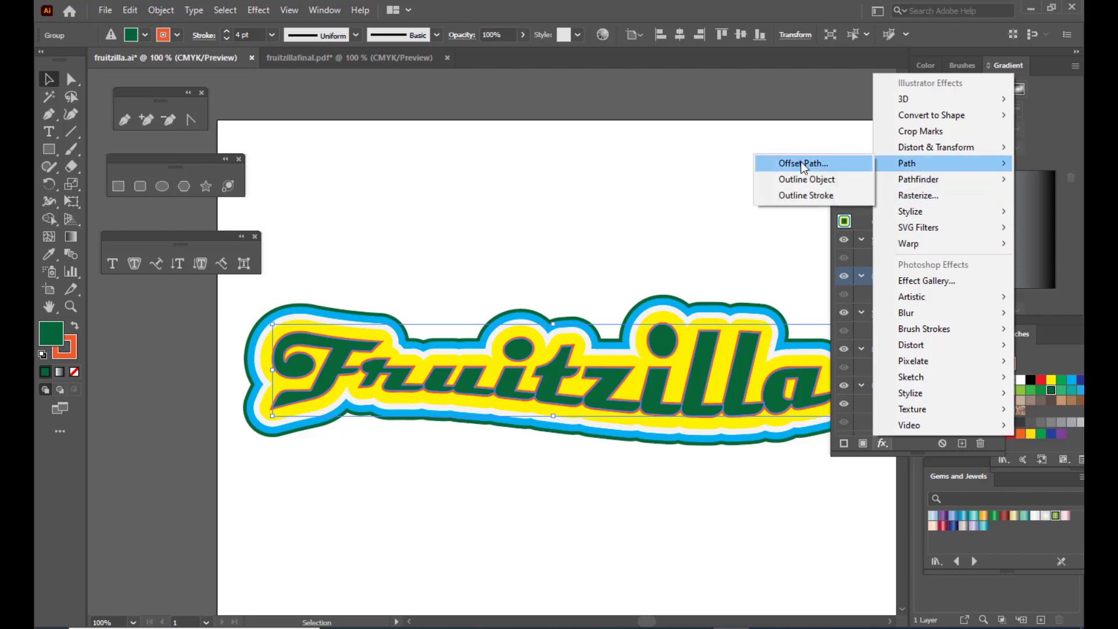
left_click(802, 163)
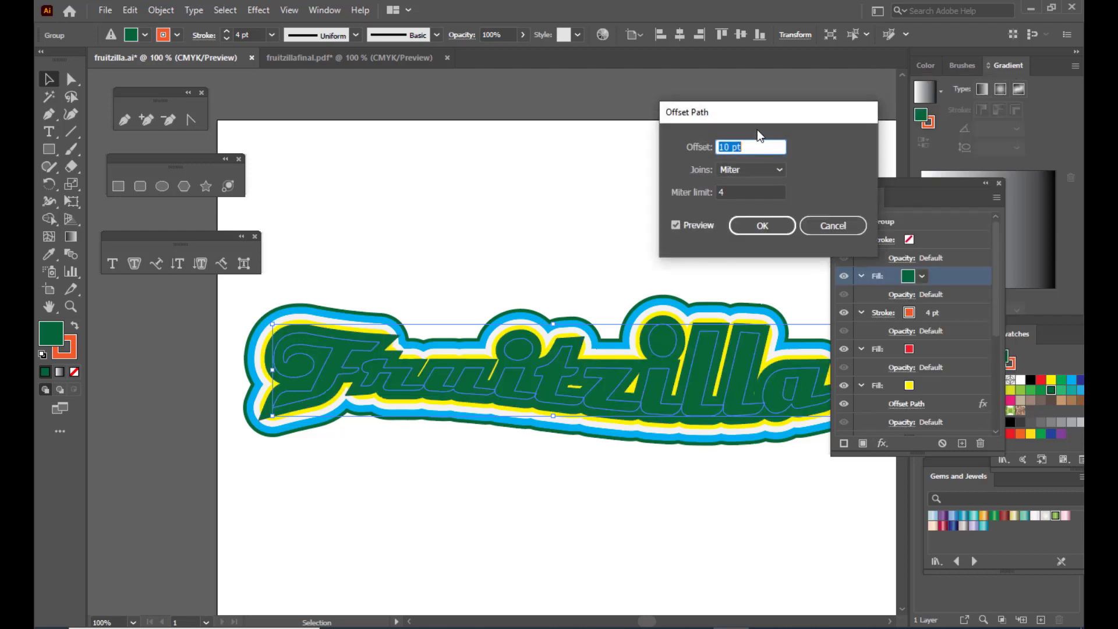
left_click(745, 170)
left_click(743, 202)
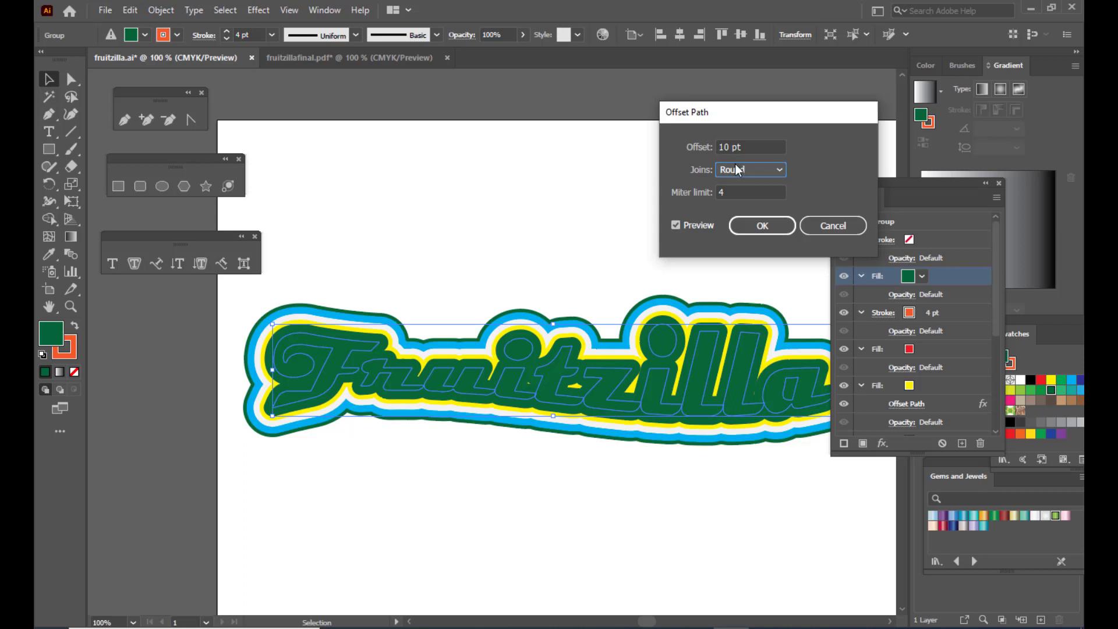
left_click_drag(736, 113, 726, 117)
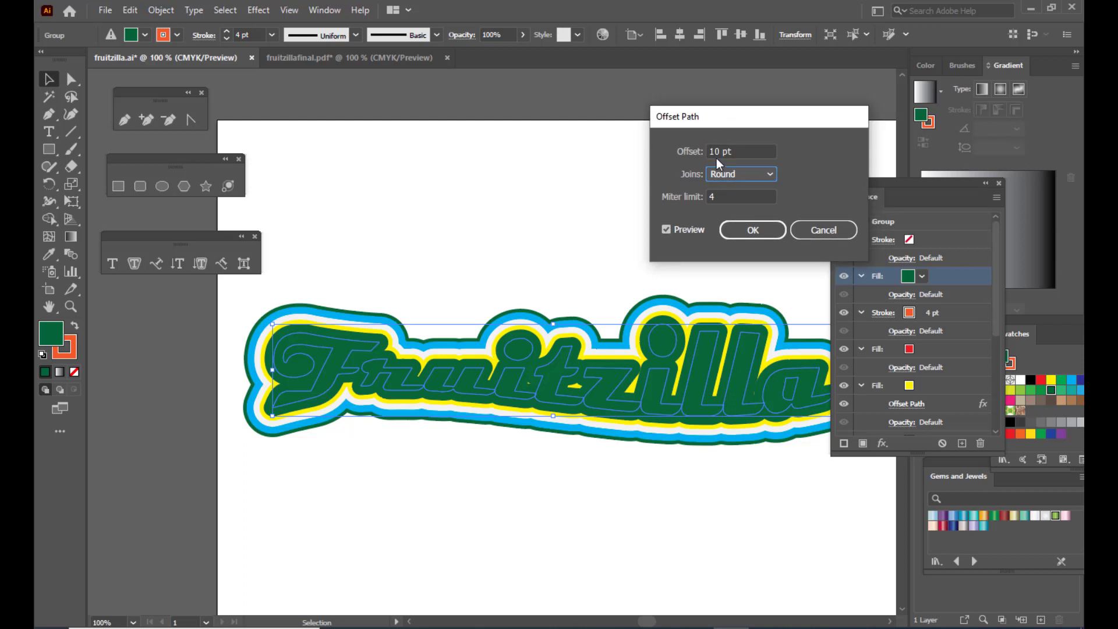
- Set the new fill's offset distance to 9 pt and apply the effect
left_click(719, 153)
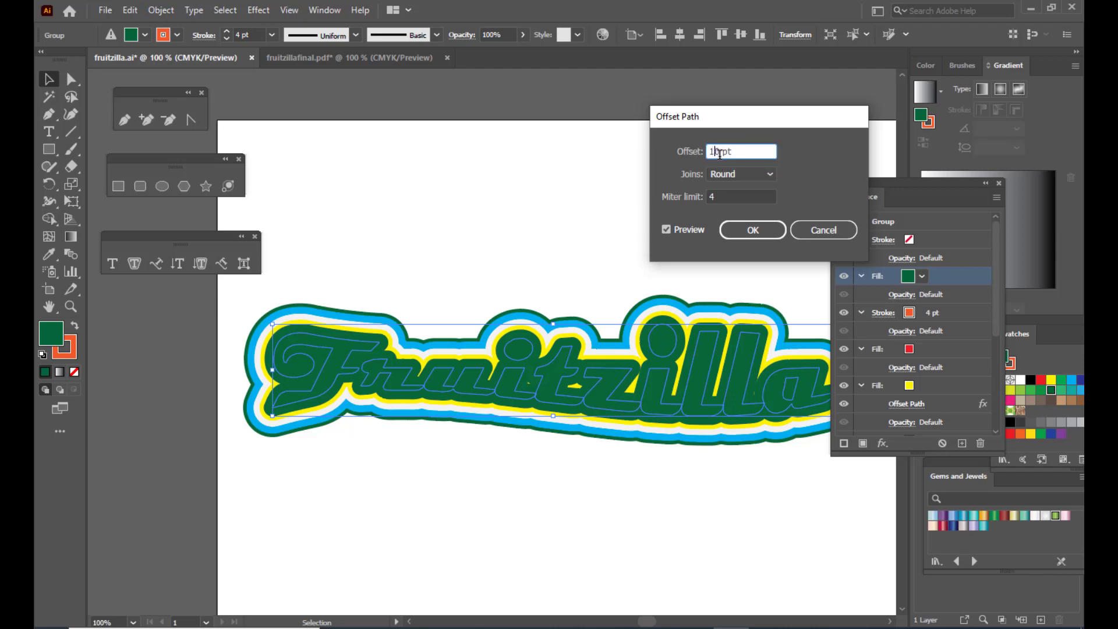
key("Down")
key("Down")
key("Down")
key("Down")
key("Down")
key("Down")
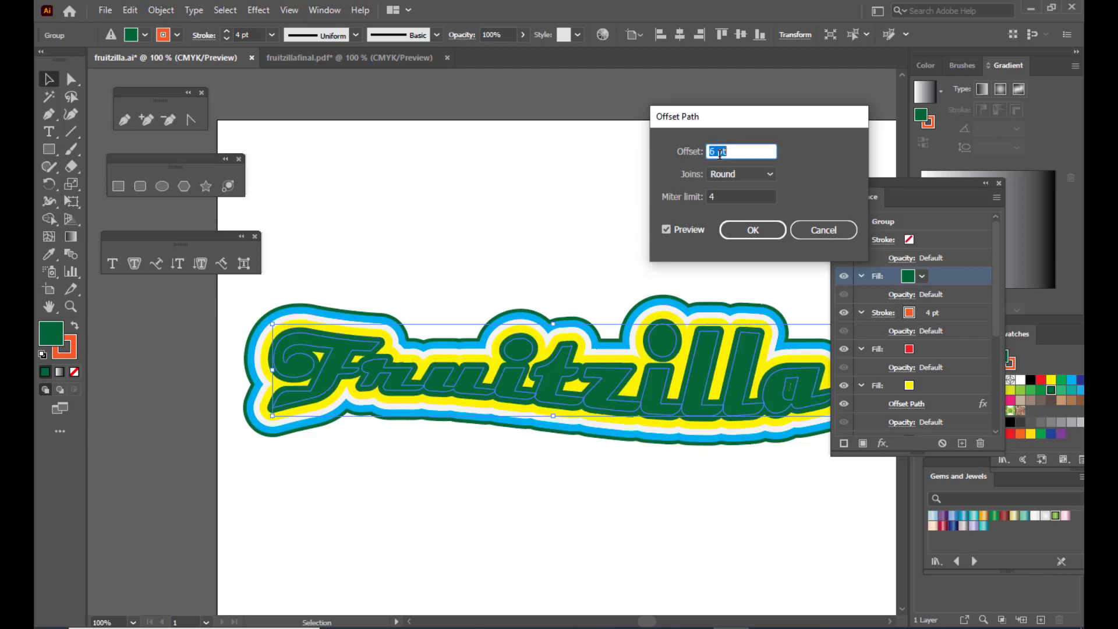
key("Down")
key("Down")
key("Down")
key("Down")
key("Down")
key("Down")
key("Down")
key("Down")
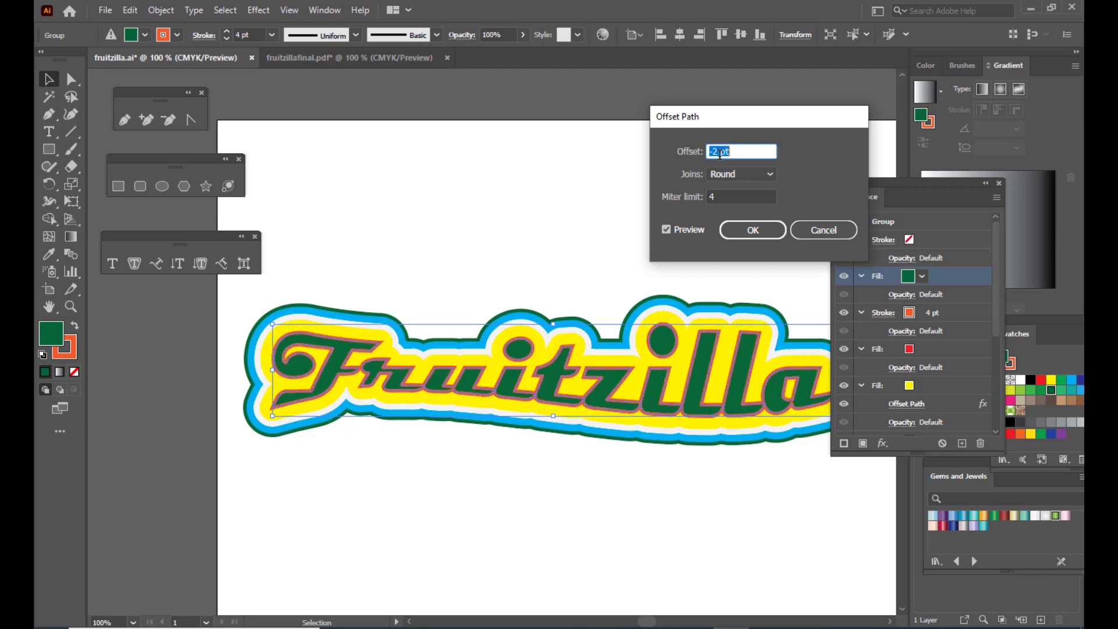
key("Down")
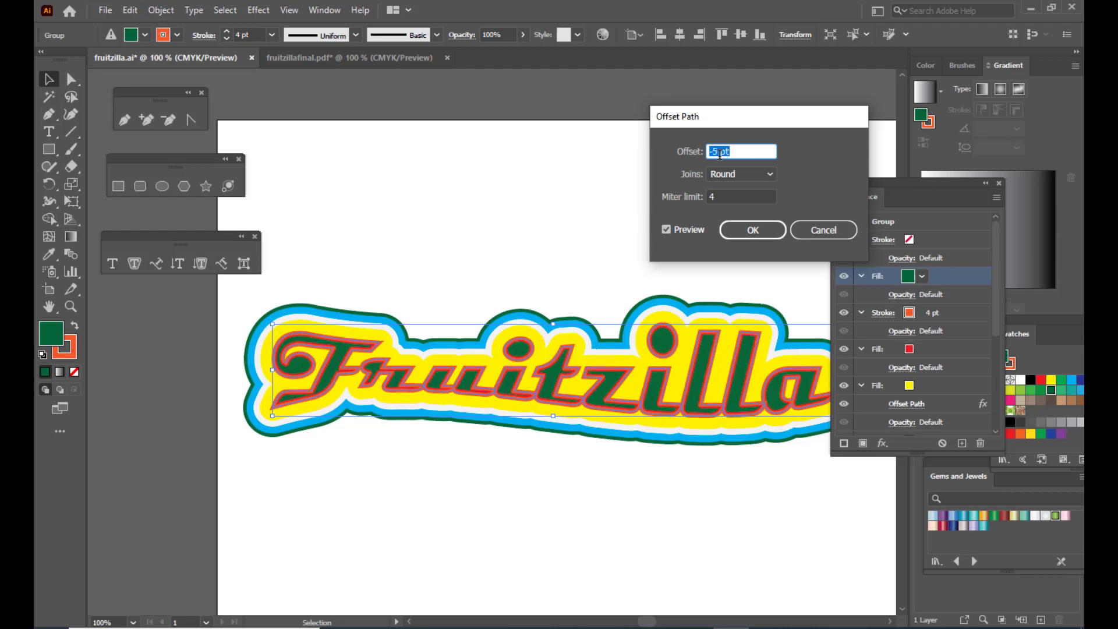
key("Up")
key("Up")
key("Up")
key("Up")
key("Up")
key("Up")
key("Up")
key("Up")
key("Up")
key("Up")
key("Up")
key("Up")
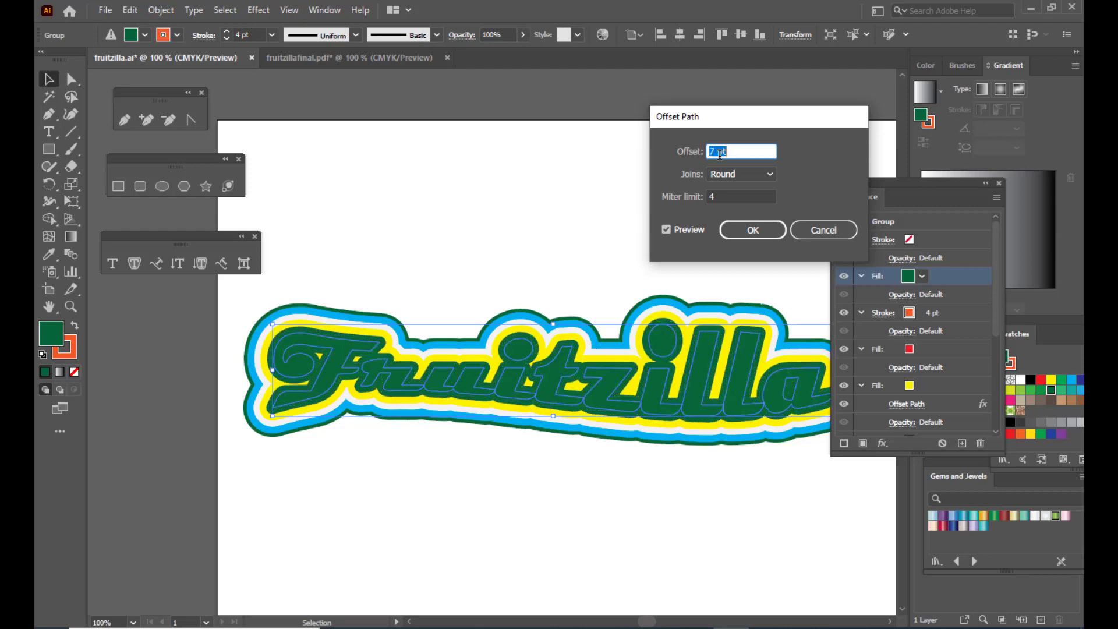
key("Up")
key("Up")
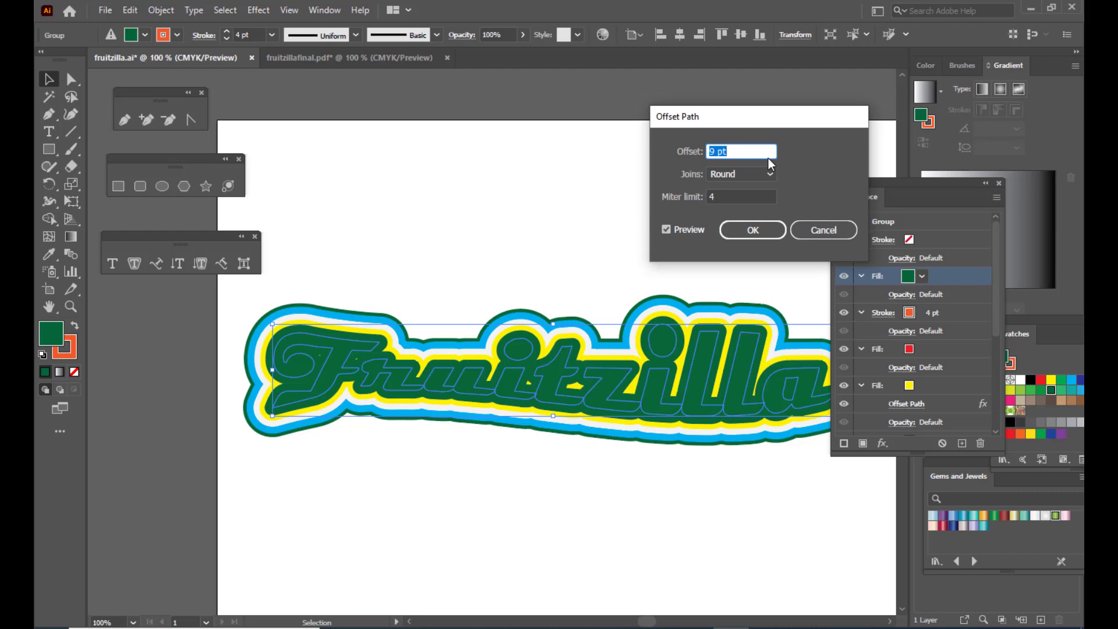
left_click(747, 231)
- Recolor the 9 pt offset fill above the orange-red stroke to magenta
left_click(938, 277)
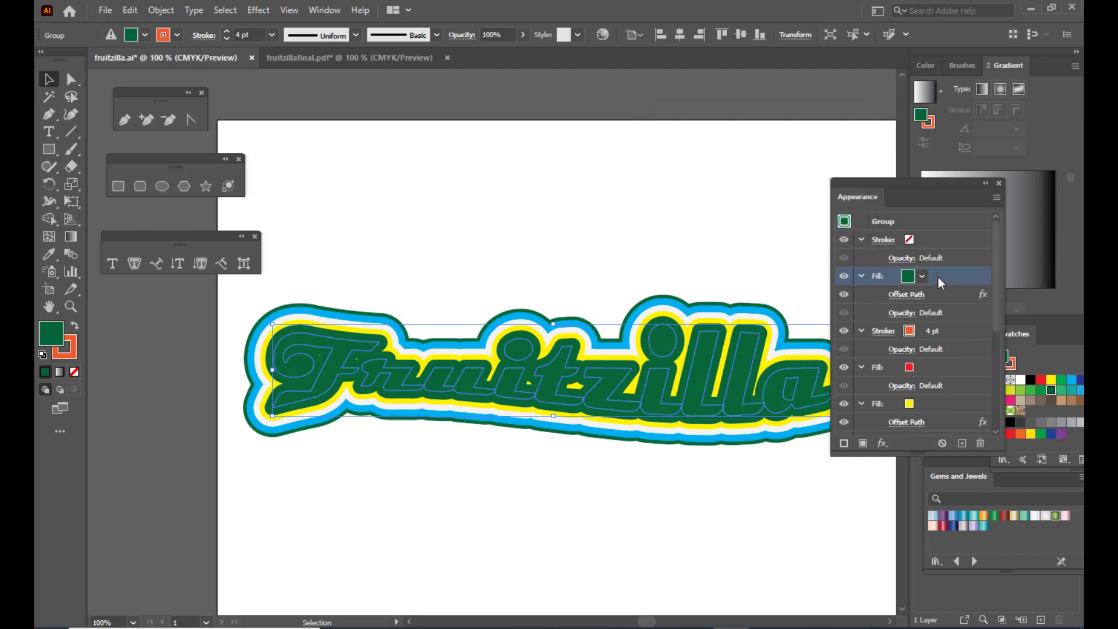
left_click(923, 276)
left_click(860, 303)
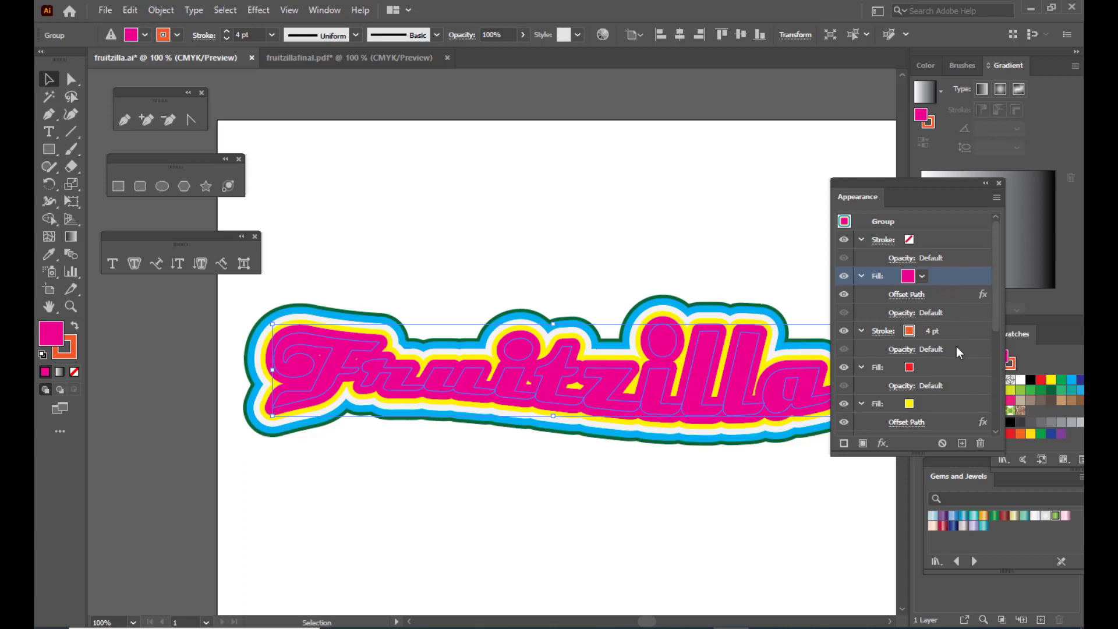
- Move the red fill above the magenta fill and the 4 pt orange-red stroke above the red fill, then deselect the wordmark
left_click(953, 368)
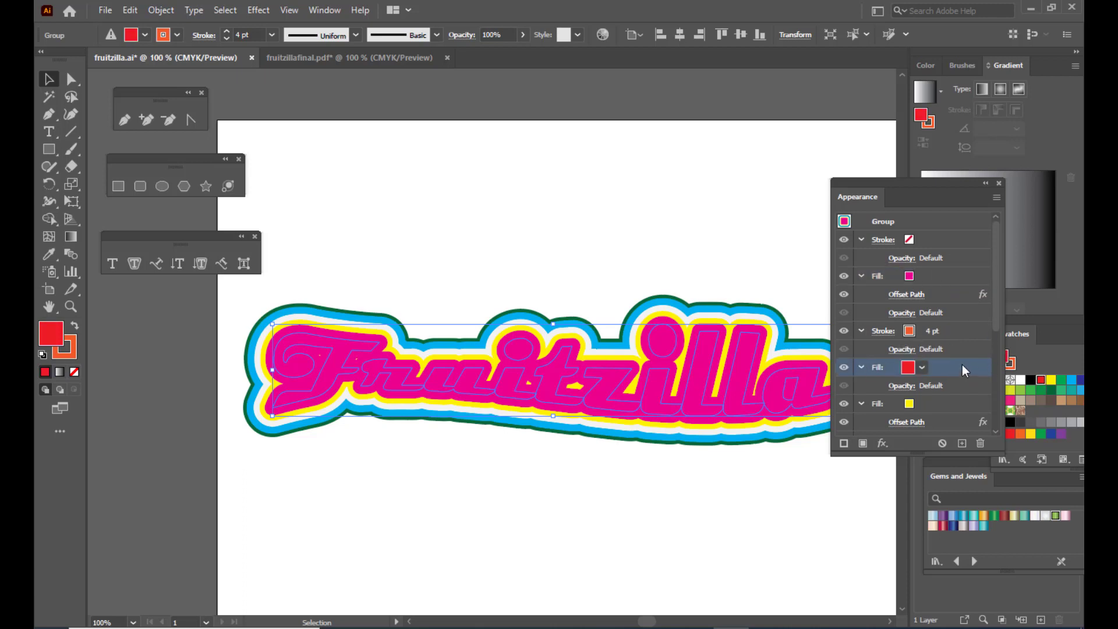
left_click_drag(959, 365, 946, 270)
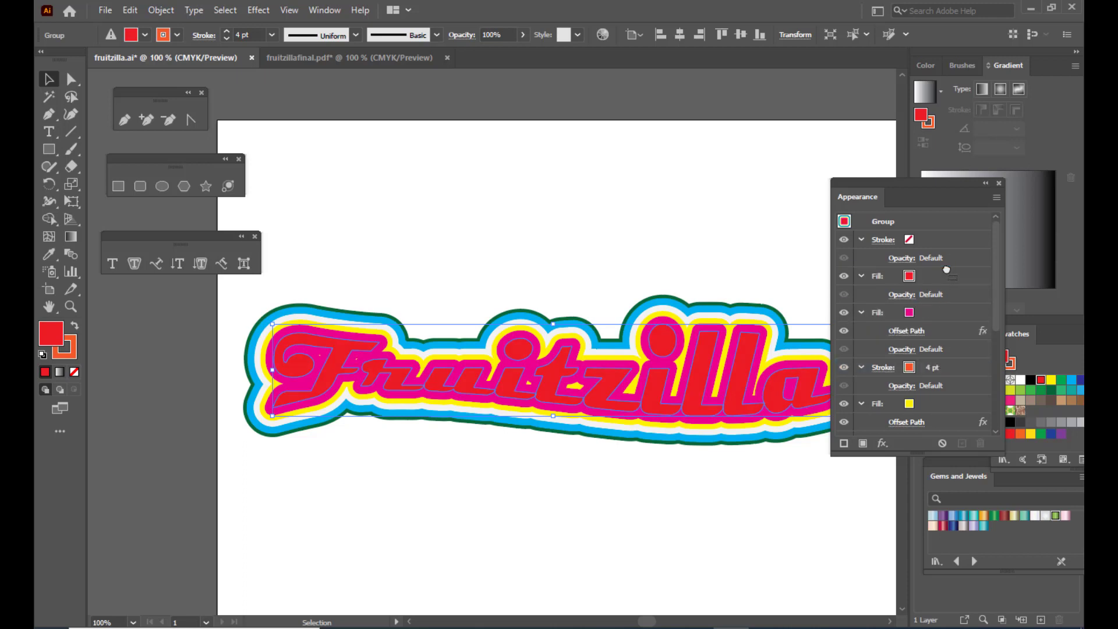
left_click(951, 369)
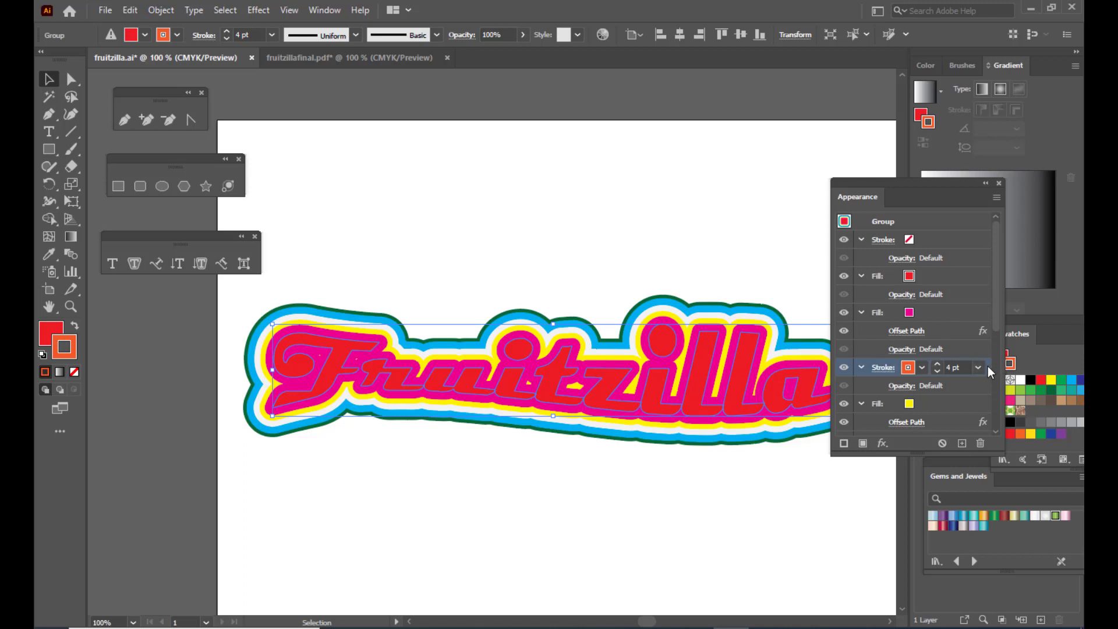
left_click_drag(988, 366, 966, 272)
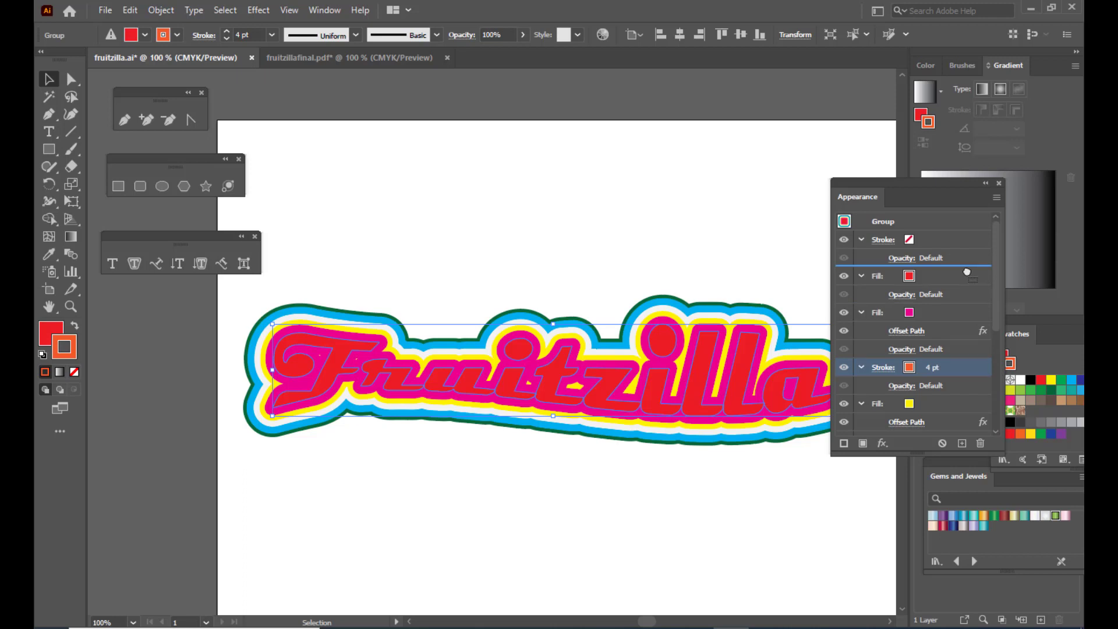
left_click_drag(966, 272, 966, 272)
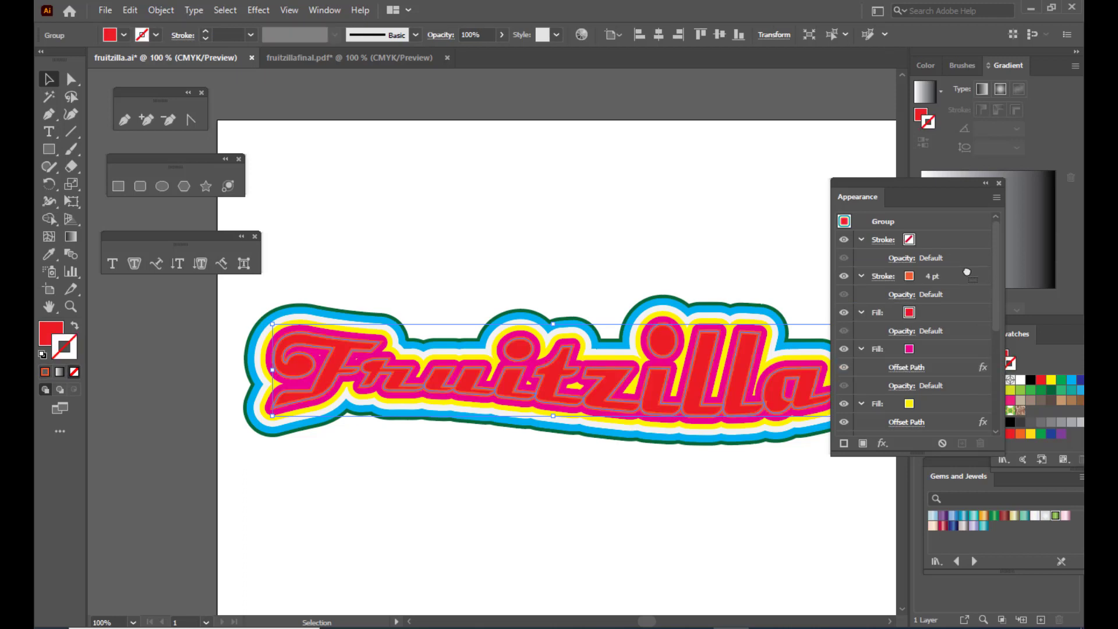
left_click(739, 259)
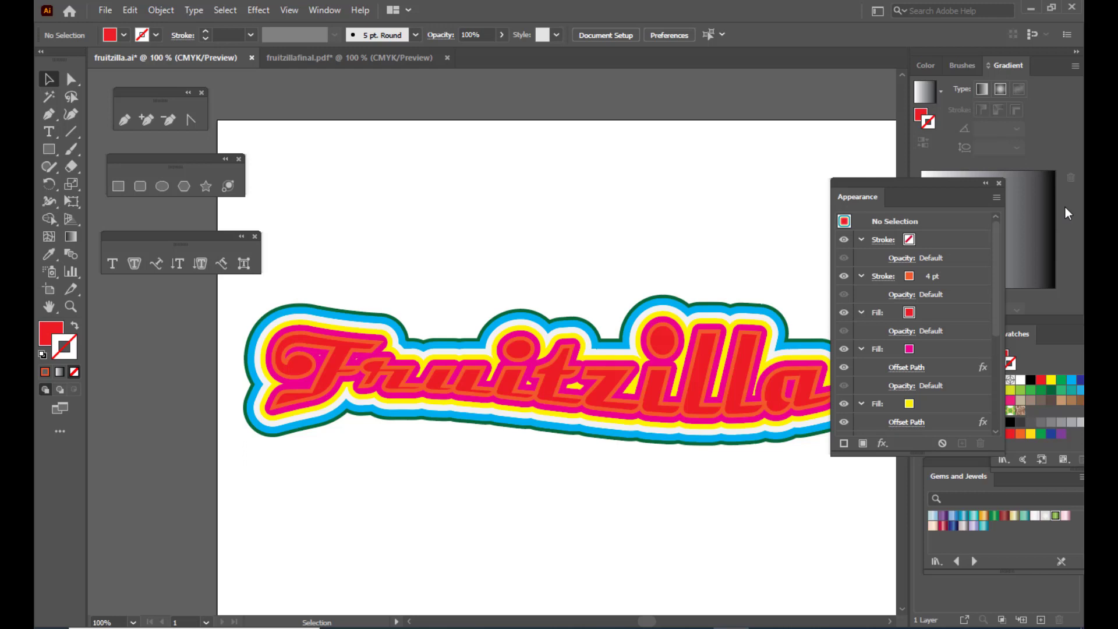
- Start a Drop Shadow effect on the wordmark's red fill and set its X offset to -6 pt
left_click(559, 366)
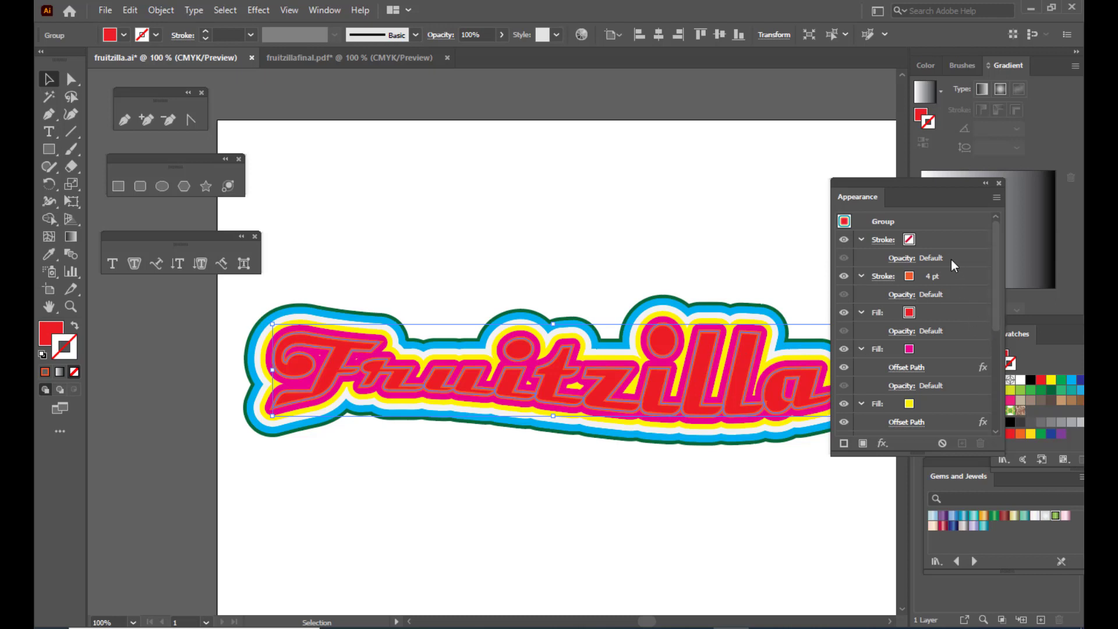
left_click(944, 313)
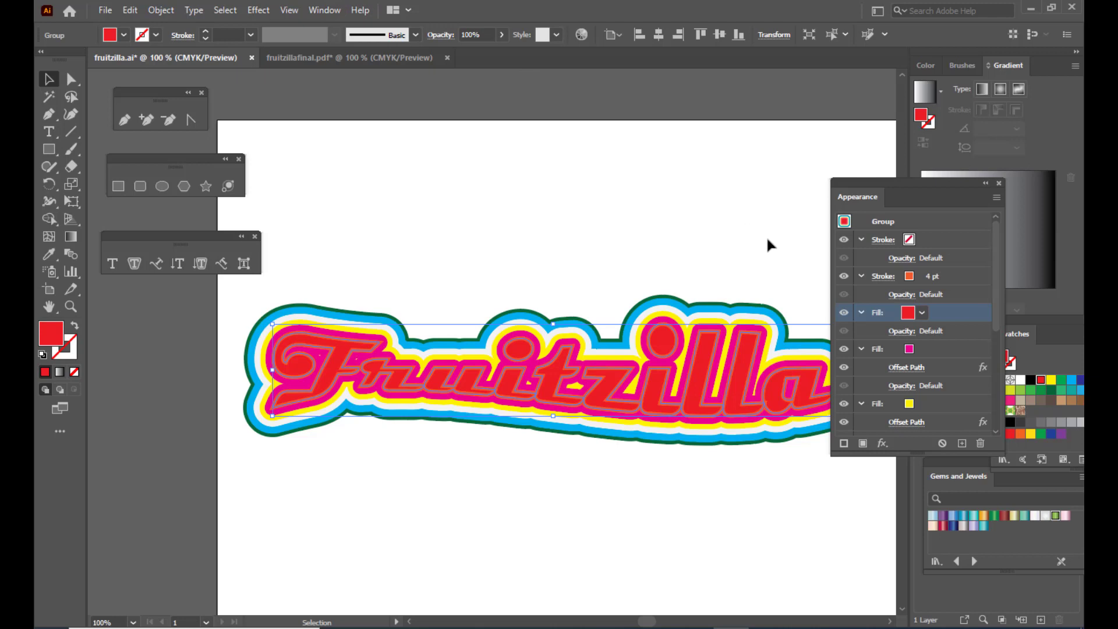
left_click(258, 11)
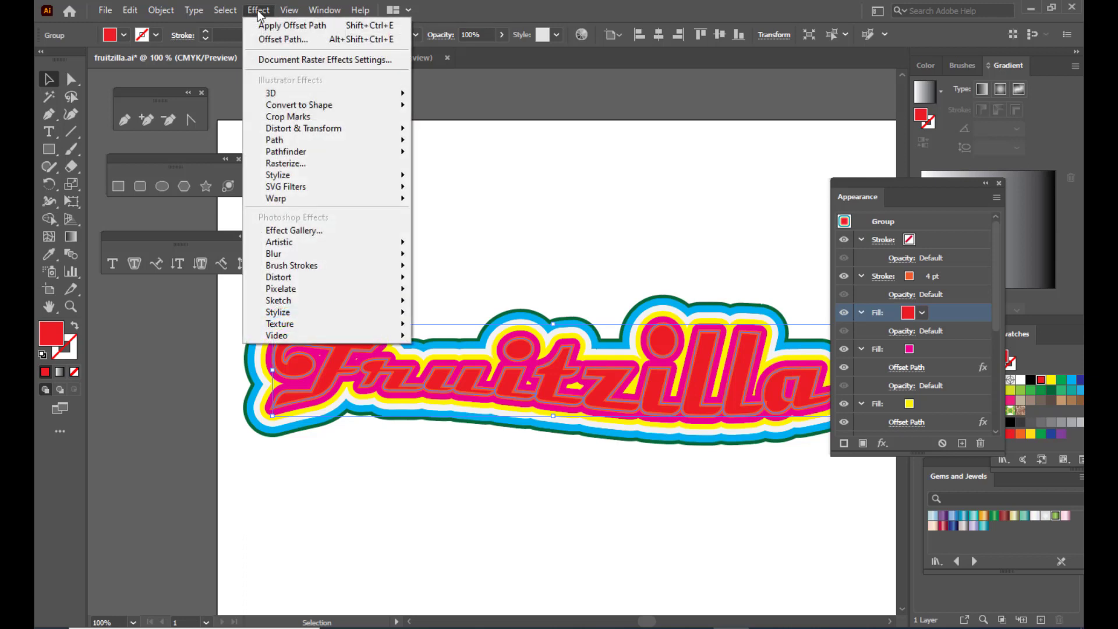
mouse_move(333, 177)
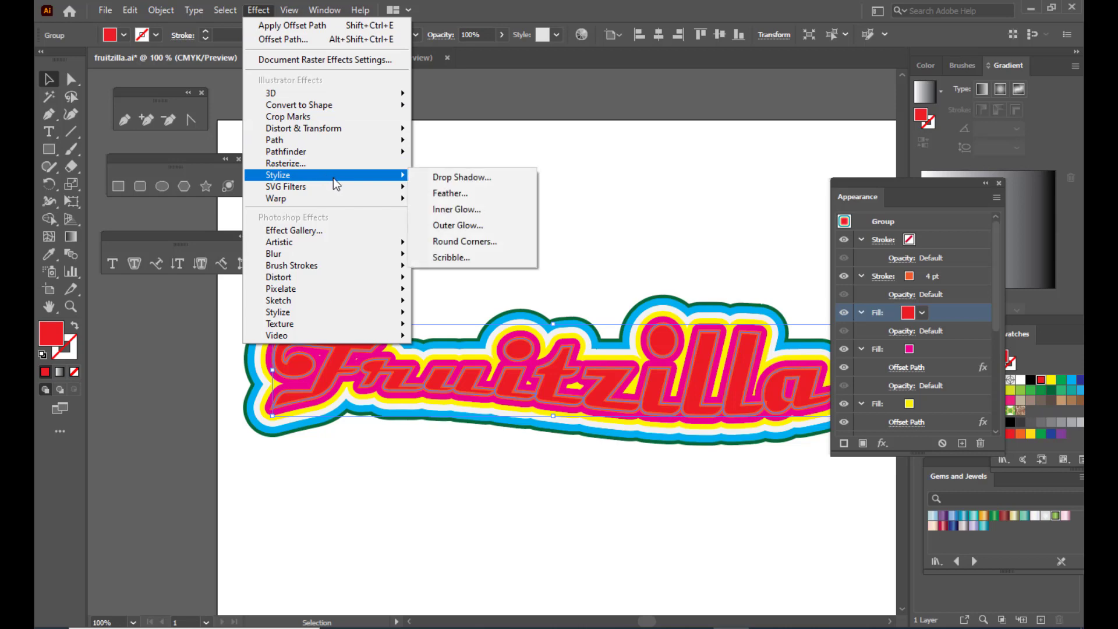
left_click(486, 177)
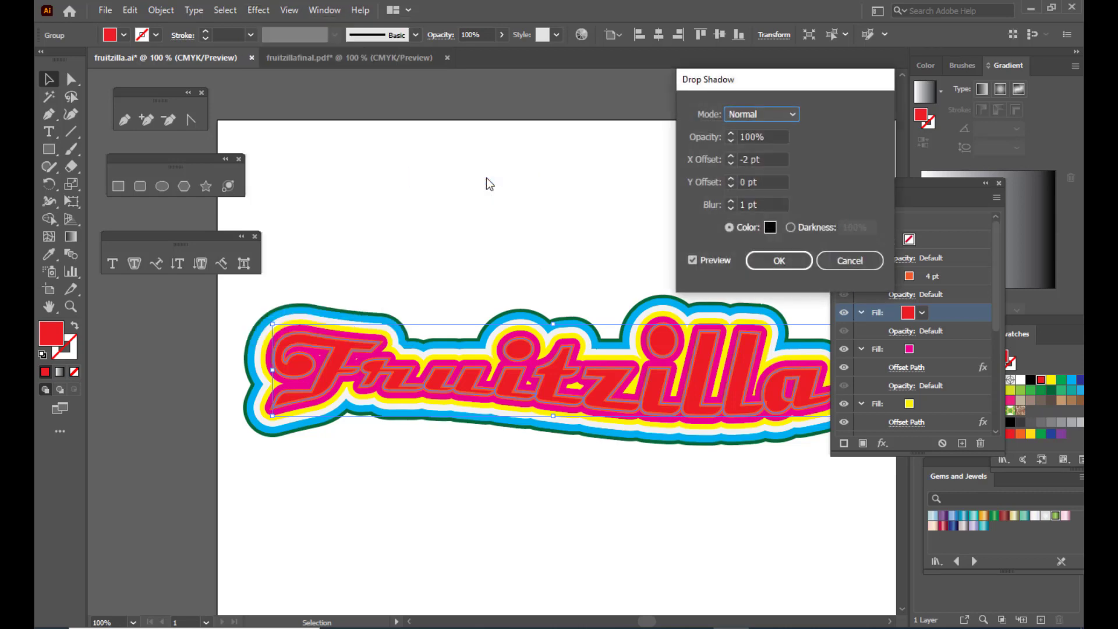
left_click(741, 160)
type("-")
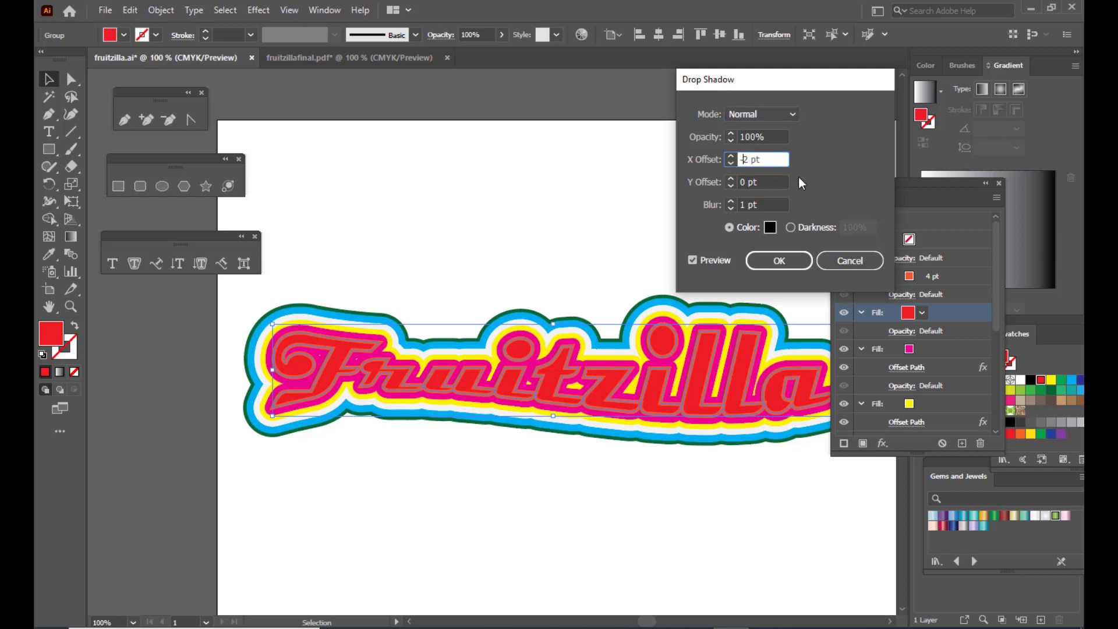
key("Up")
key("Down")
key("Down")
key("Down")
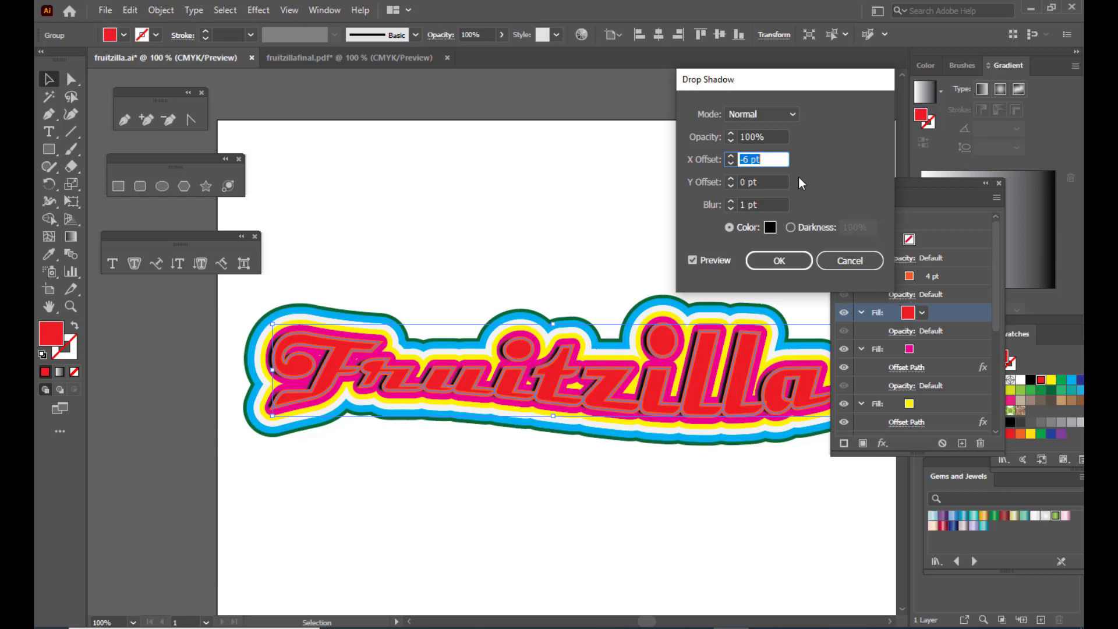
- Set the drop shadow's blur to 4 pt, keeping the Y offset at 0 pt
left_click(740, 182)
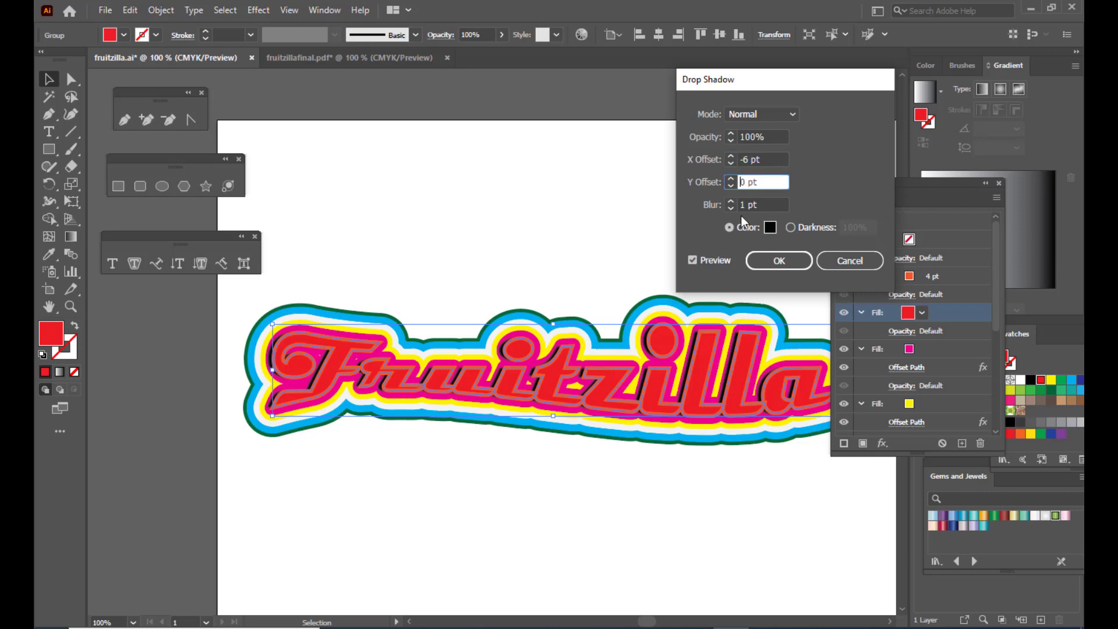
key("Tab")
type("2")
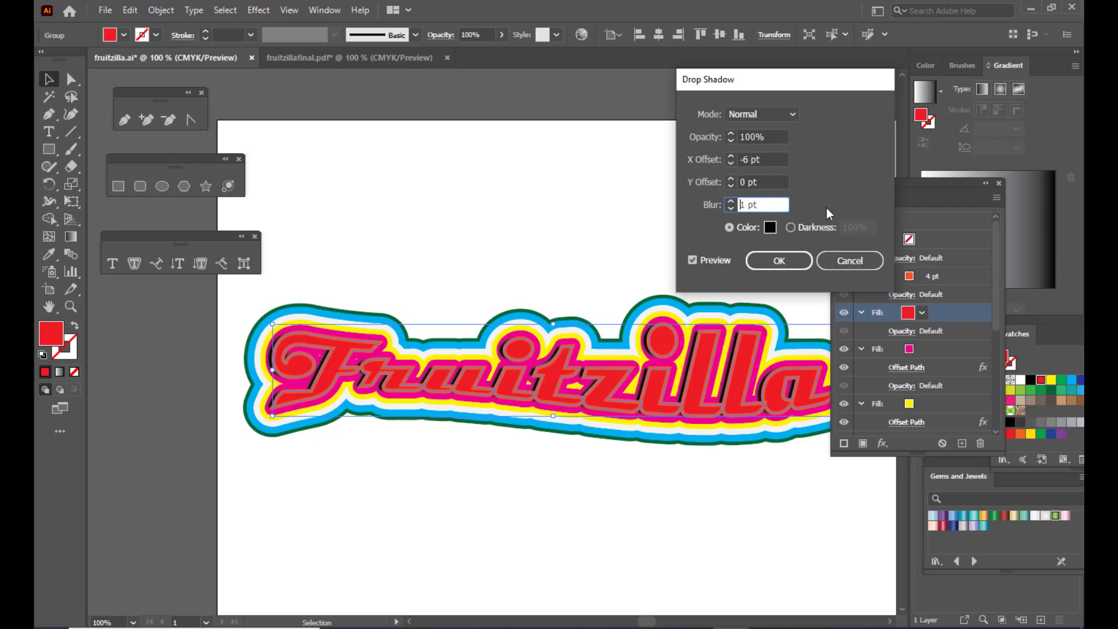
key("Up")
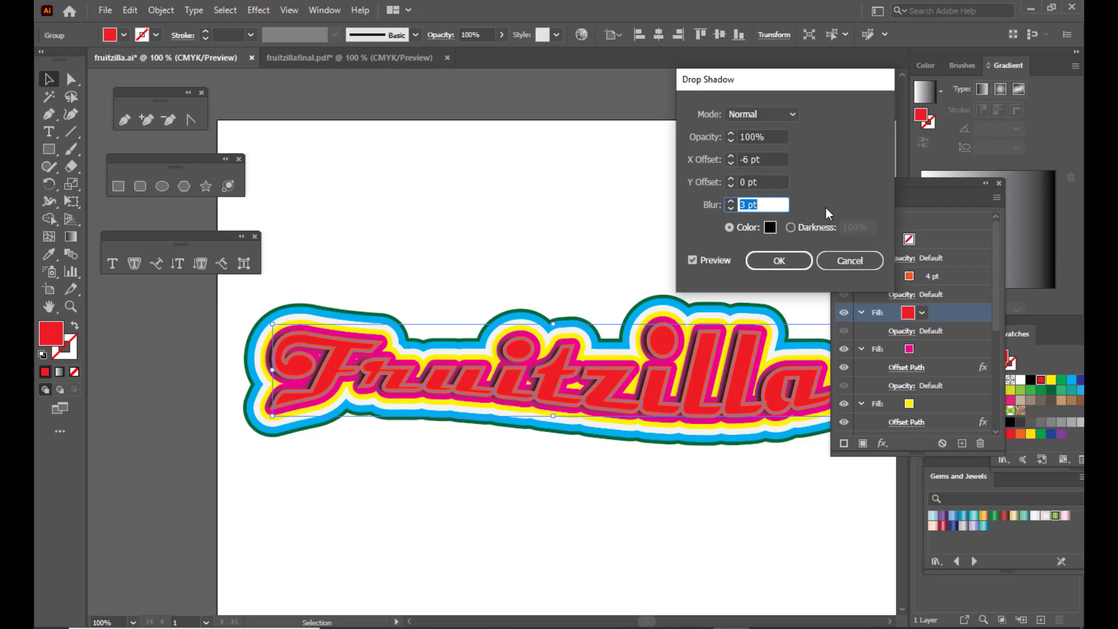
key("Up")
- Set the drop shadow's opacity to 88%, apply the effect and deselect the wordmark
left_click(749, 136)
key("Down")
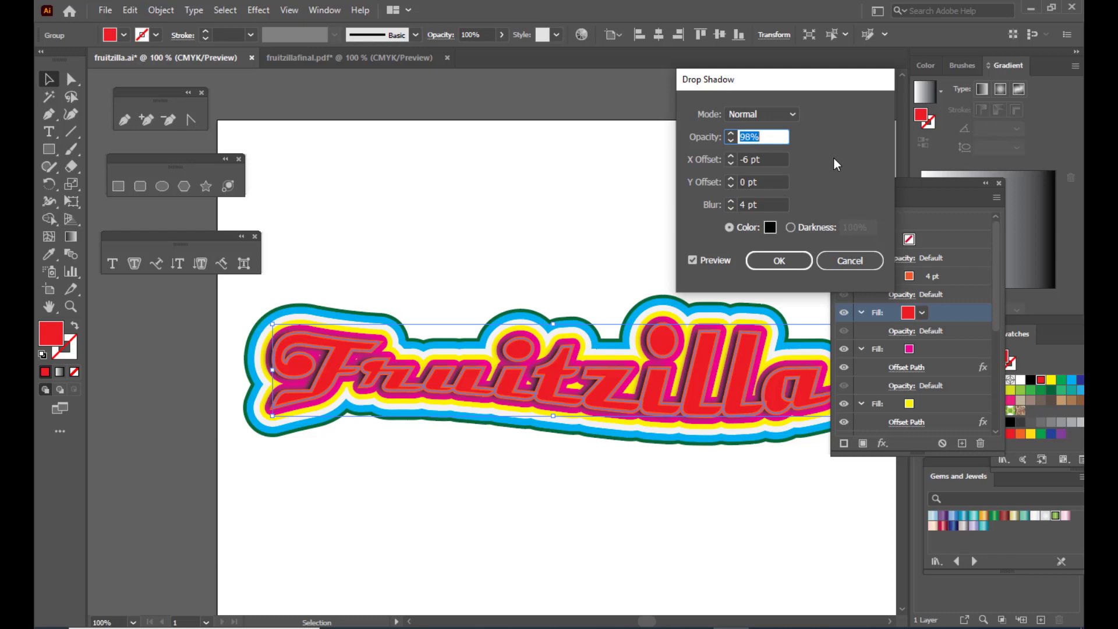
key("Down")
key("Down")
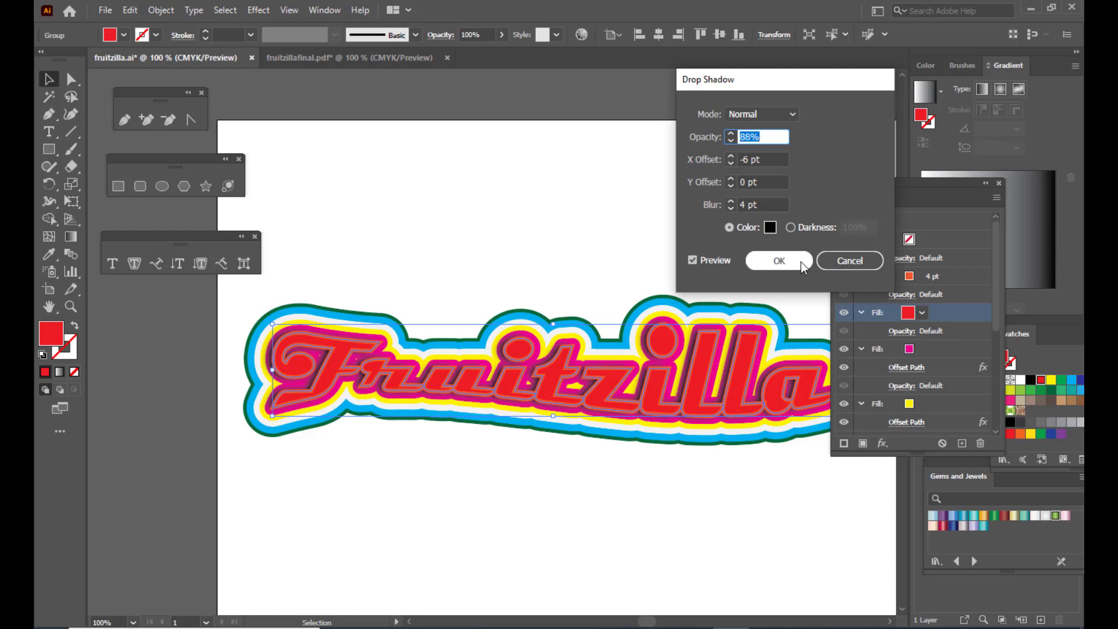
left_click(783, 261)
left_click(778, 251)
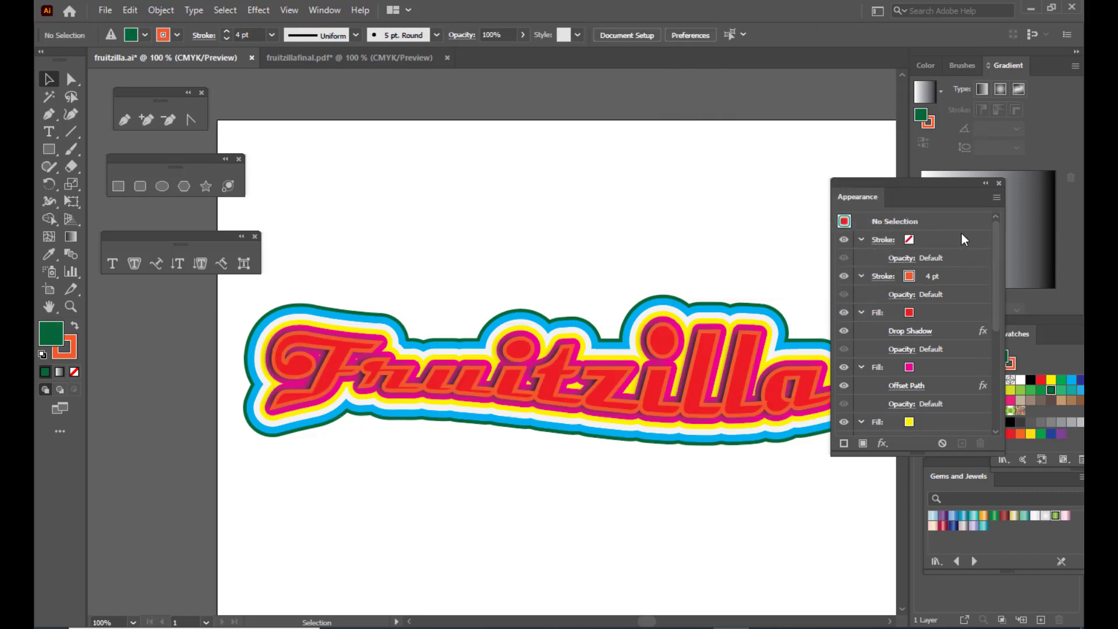
left_click(932, 364)
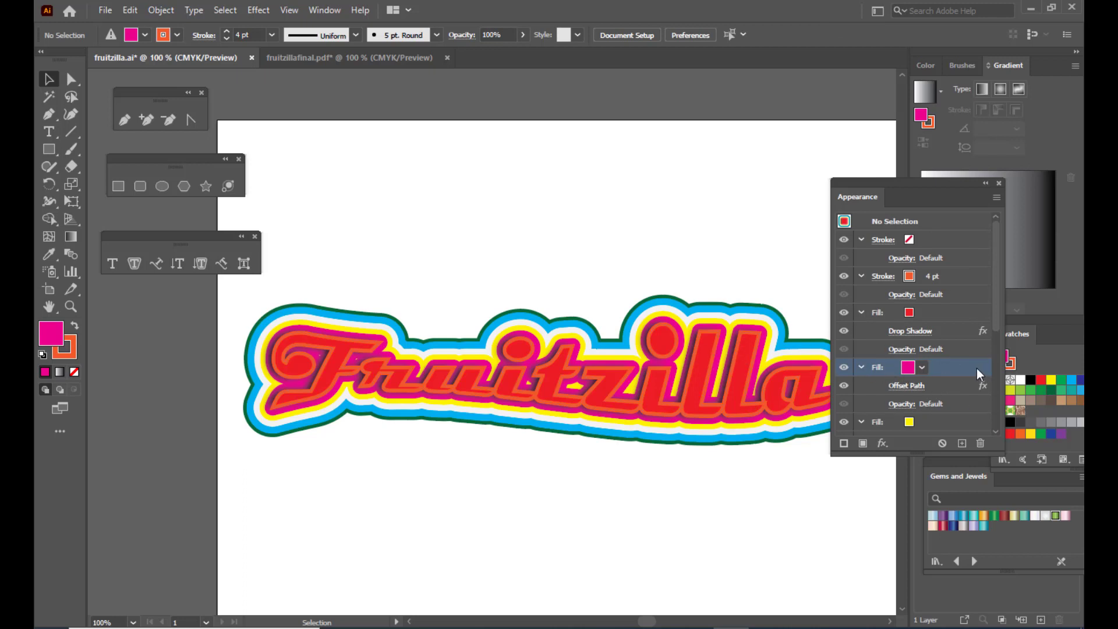
left_click(252, 13)
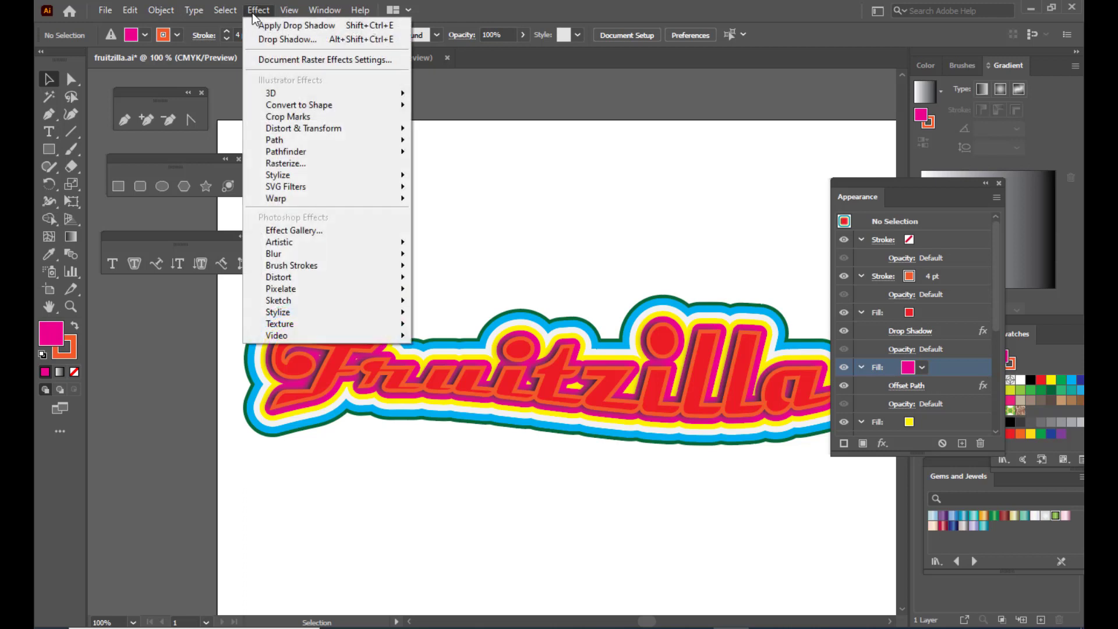
mouse_move(302, 177)
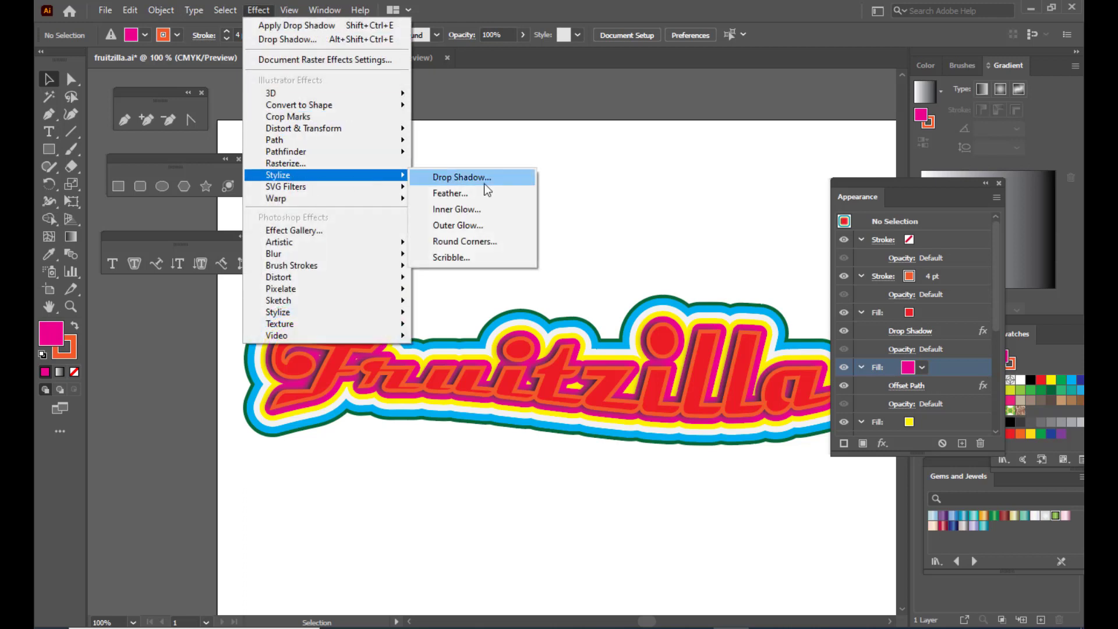
left_click(477, 177)
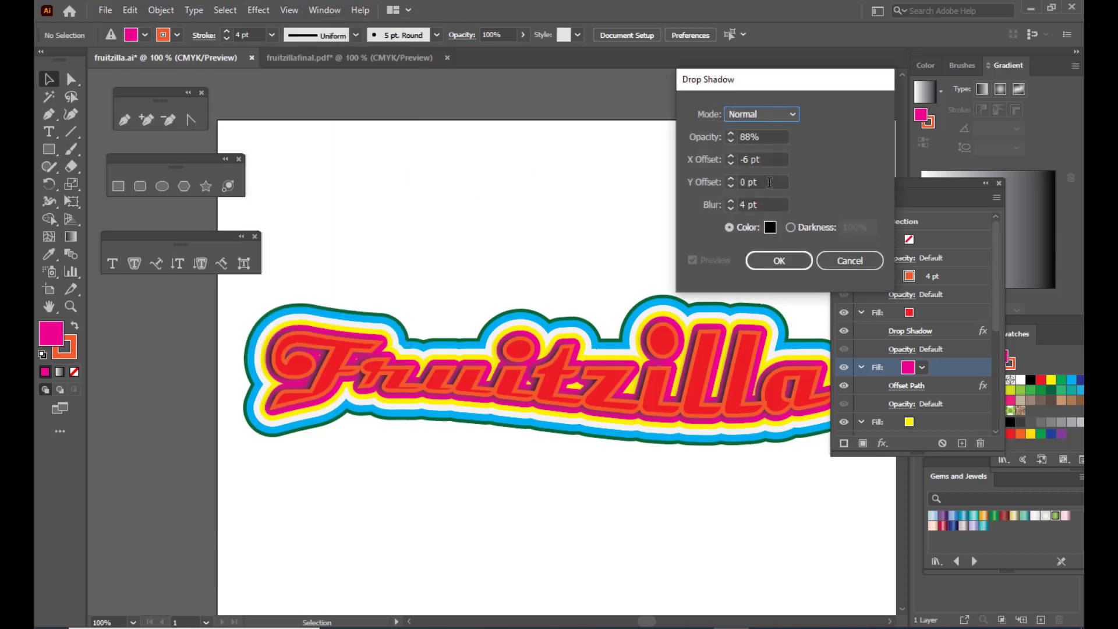
left_click(857, 261)
- Start a Drop Shadow effect on the wordmark's magenta fill and set its blur to 0 pt
left_click(689, 330)
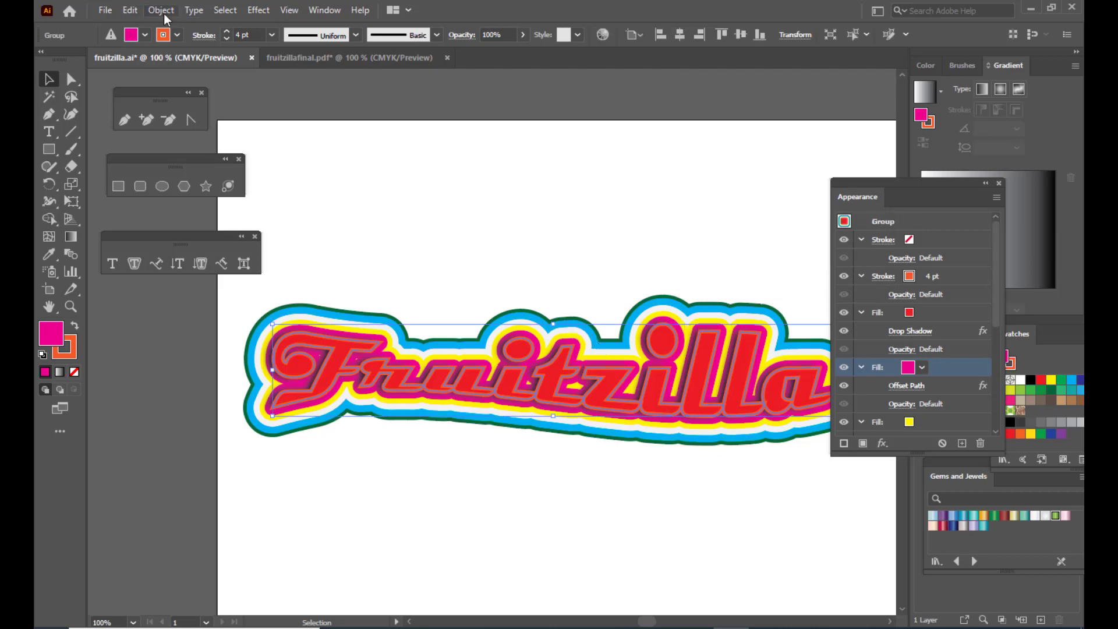
left_click(252, 12)
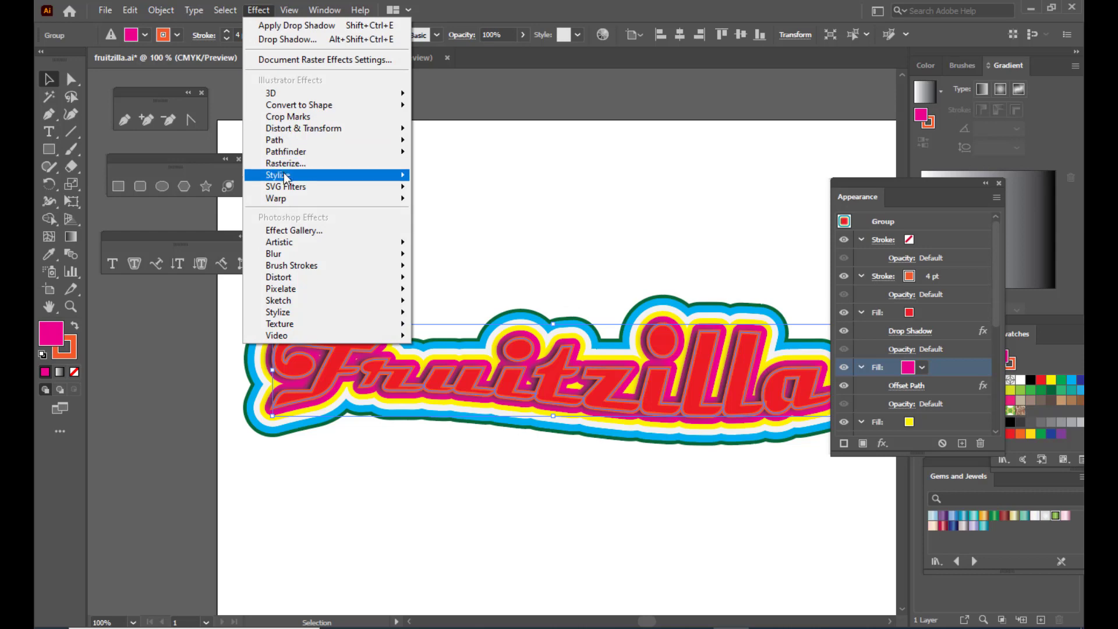
mouse_move(361, 175)
left_click(498, 176)
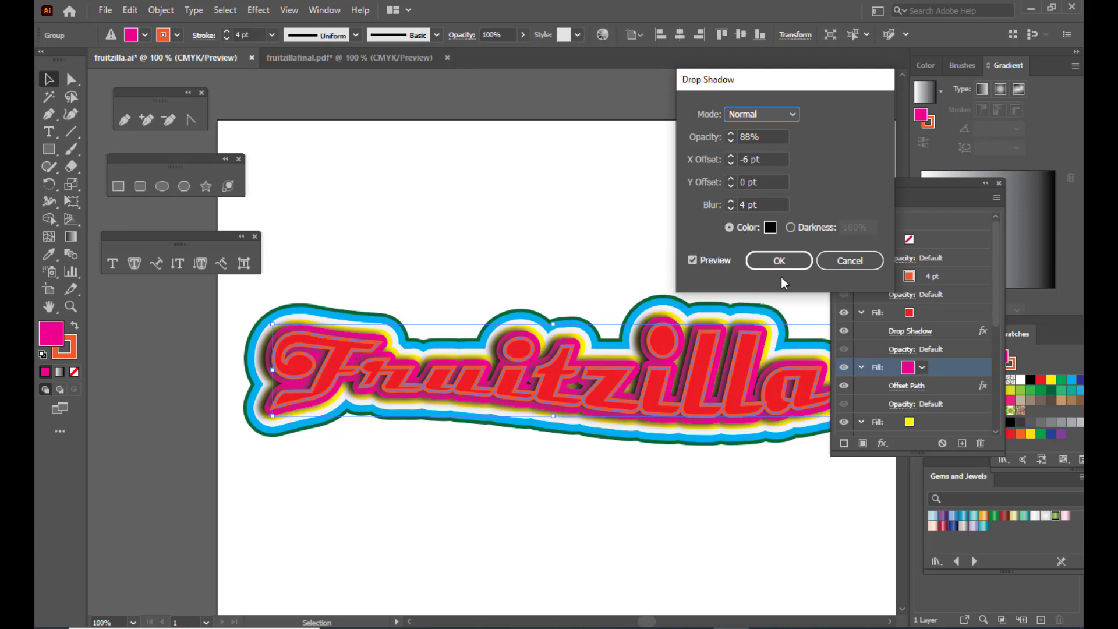
left_click(745, 157)
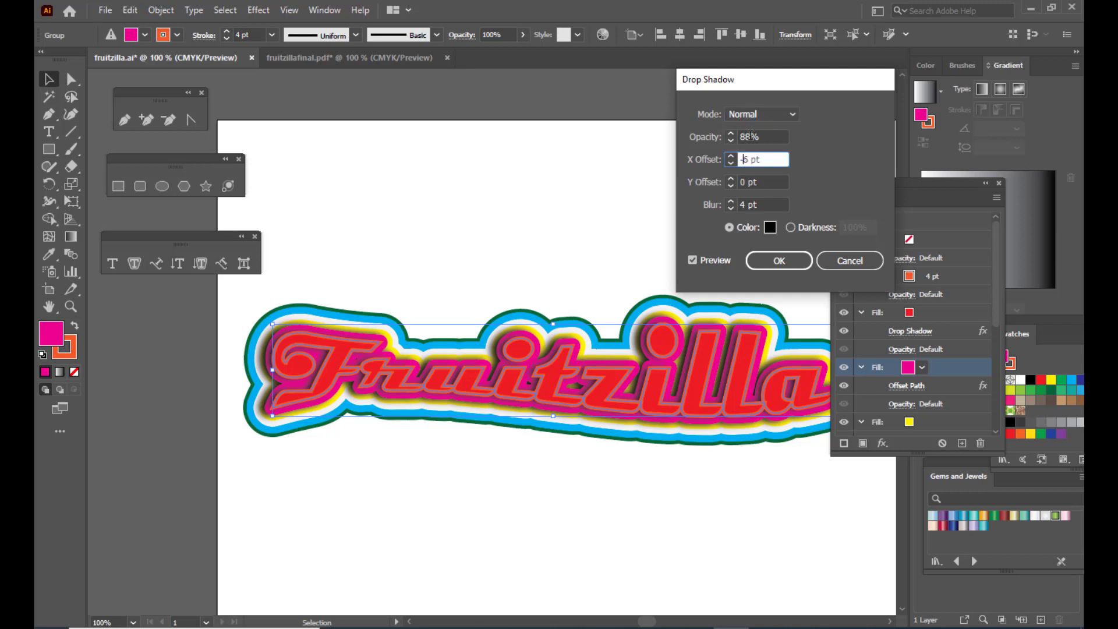
double_click(767, 160)
left_click_drag(739, 205, 745, 206)
type("2")
key("Down")
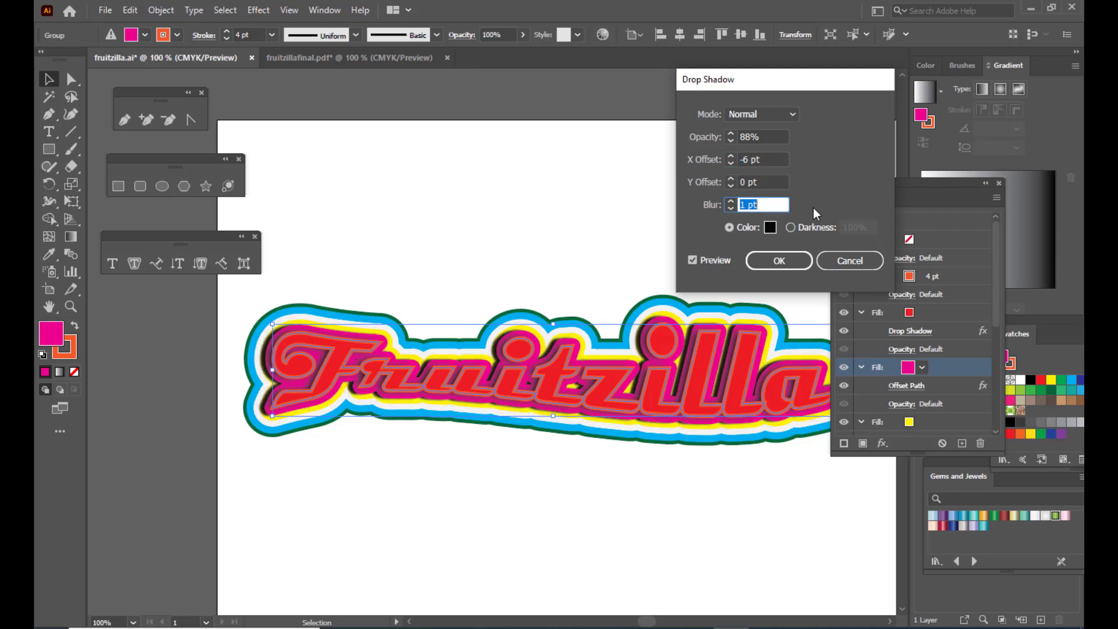
key("Down")
- Set the magenta fill's drop shadow X offset to -4 pt and apply the effect
left_click(751, 159)
key("Up")
key("Up")
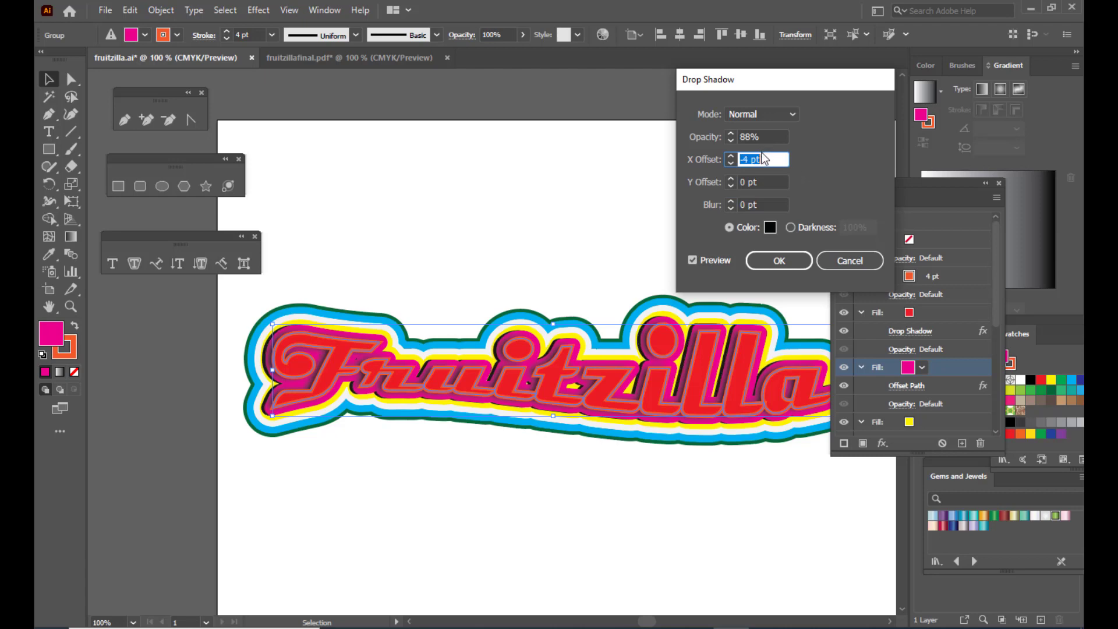
left_click(792, 260)
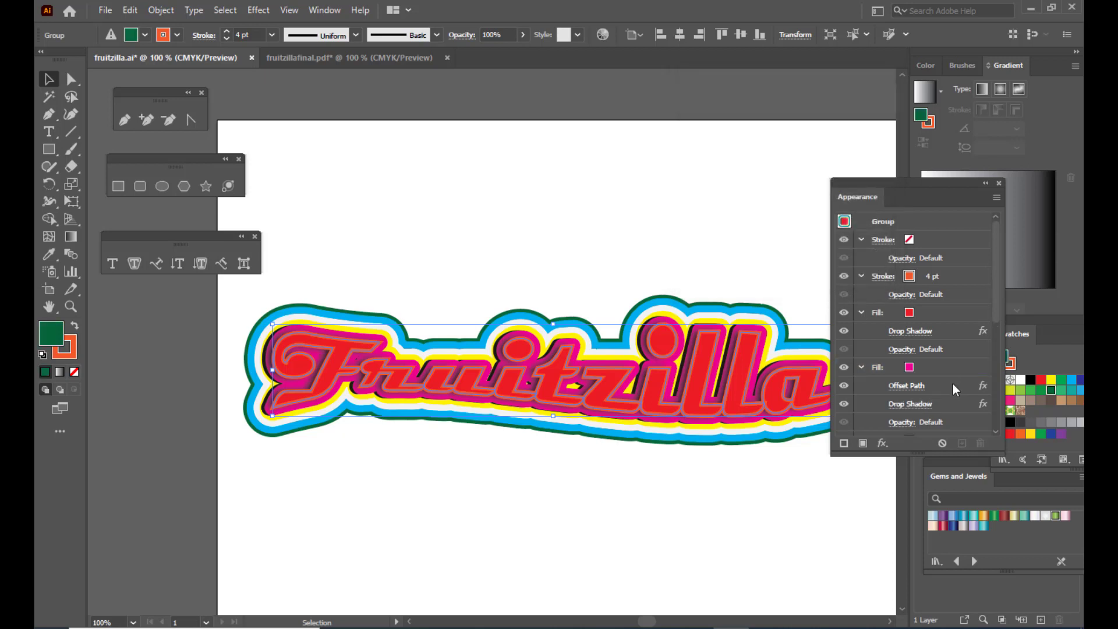
- Set the magenta fill's Offset Path to 6 pt with round joins, apply it and deselect the wordmark
left_click(912, 386)
left_click_drag(728, 118, 711, 110)
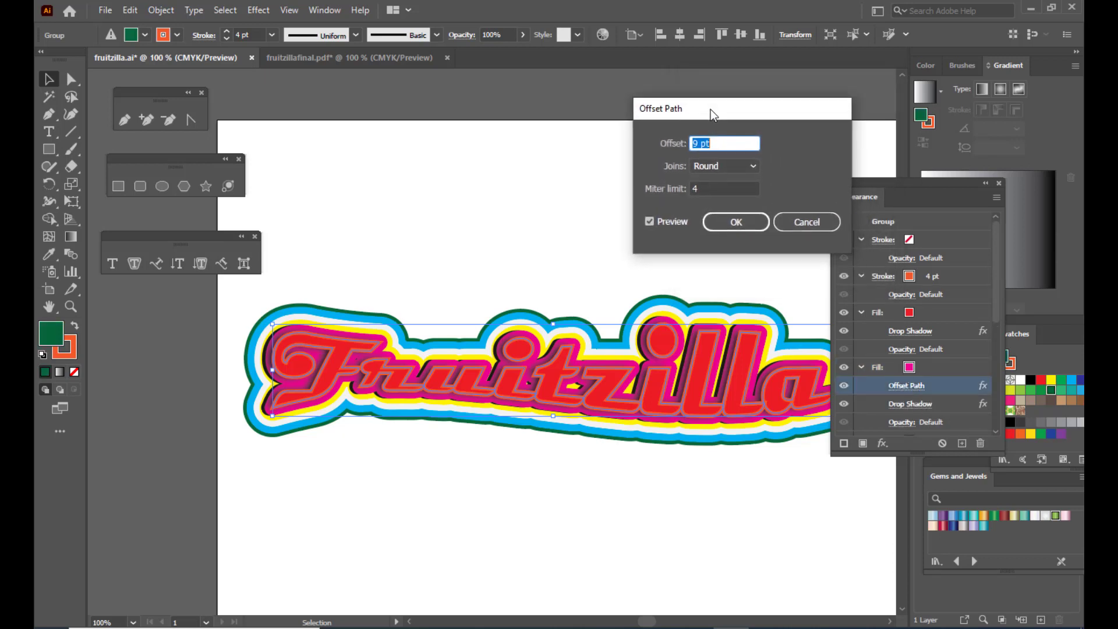
left_click(694, 144)
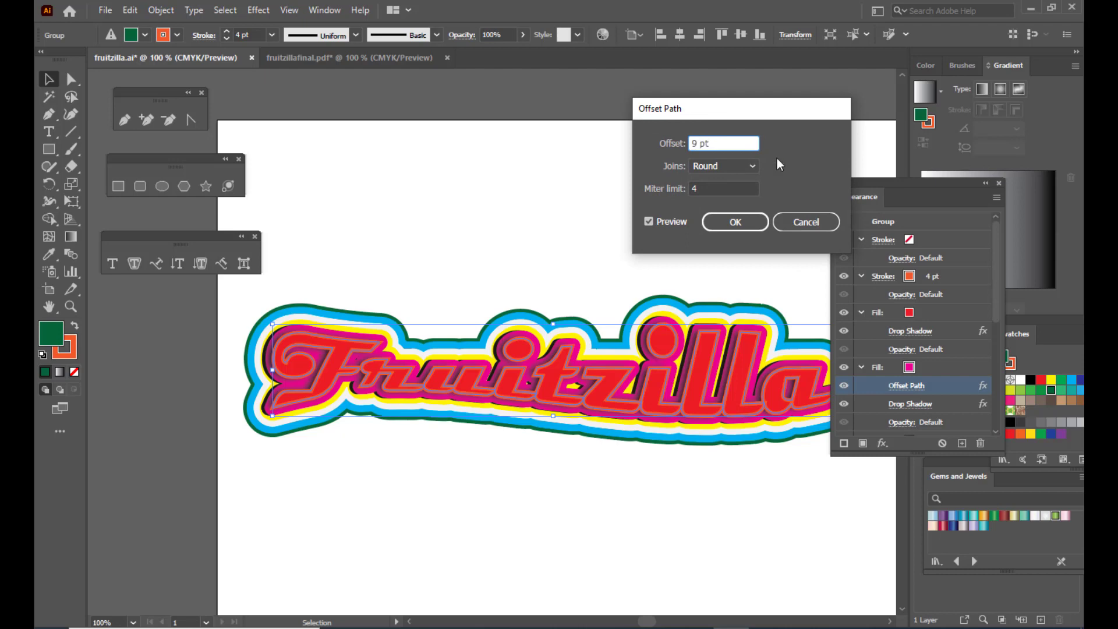
key("Down")
key("Down")
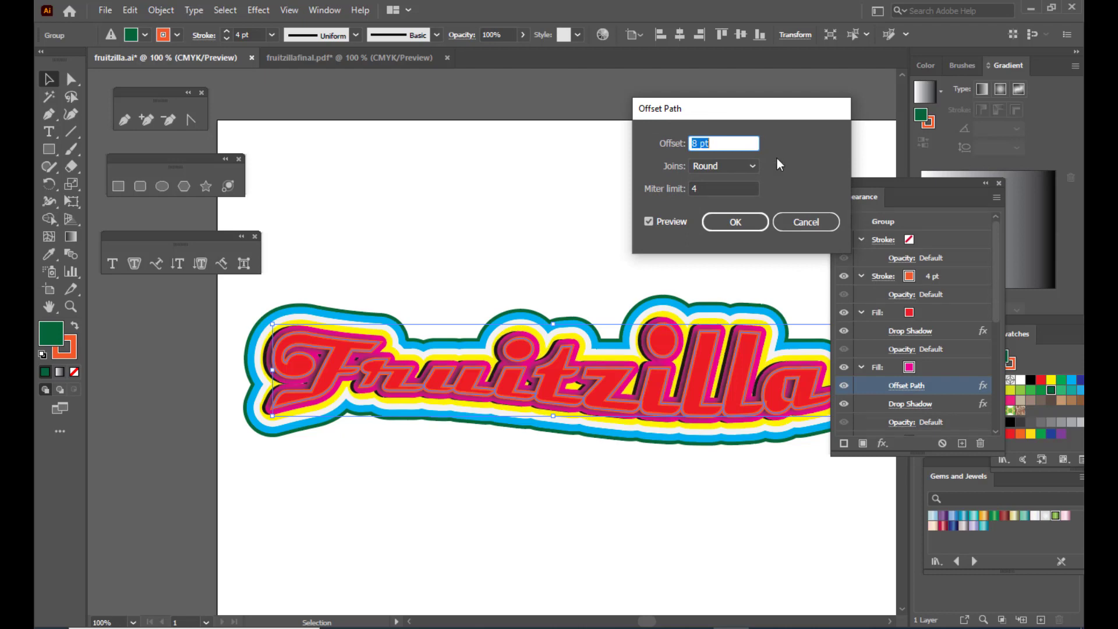
key("Down")
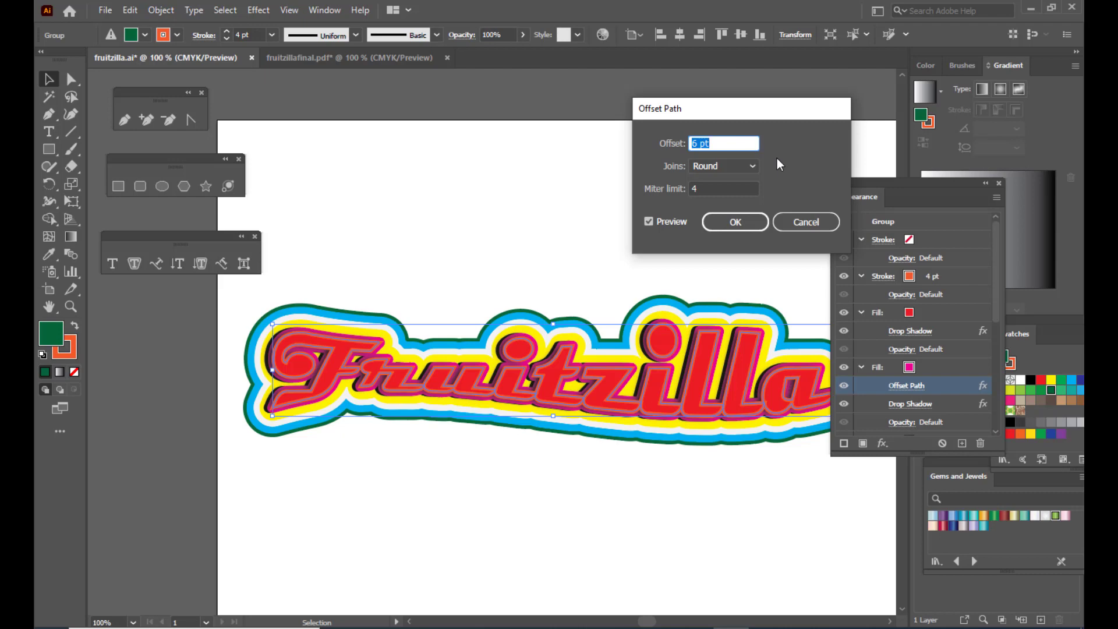
left_click(737, 221)
left_click(745, 236)
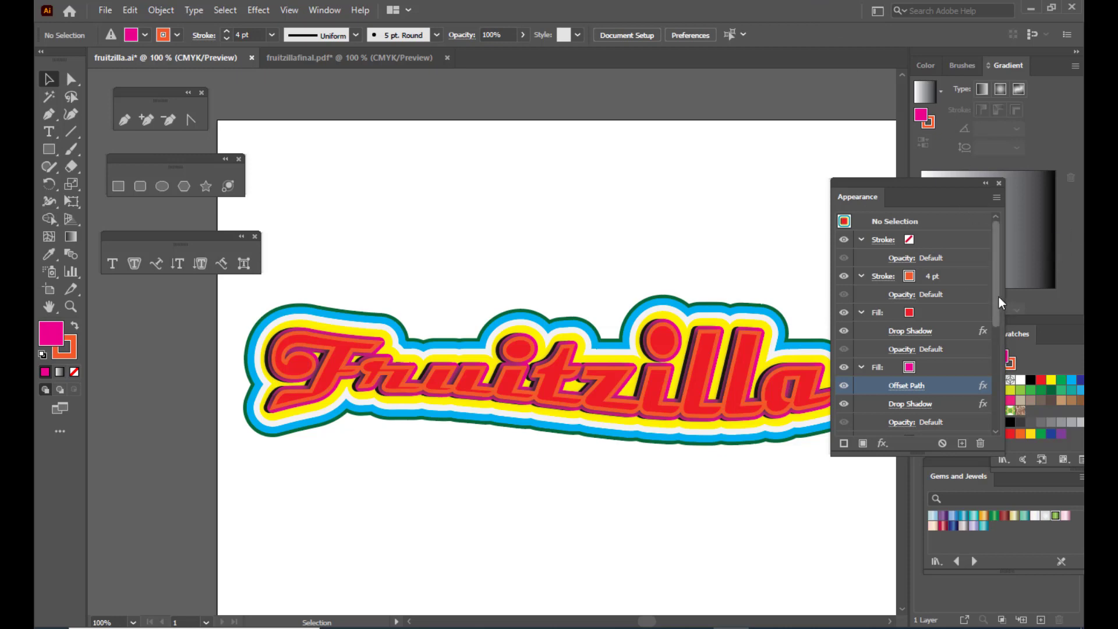
- Start a Drop Shadow effect on the wordmark's near-white fill
left_click_drag(997, 294, 997, 376)
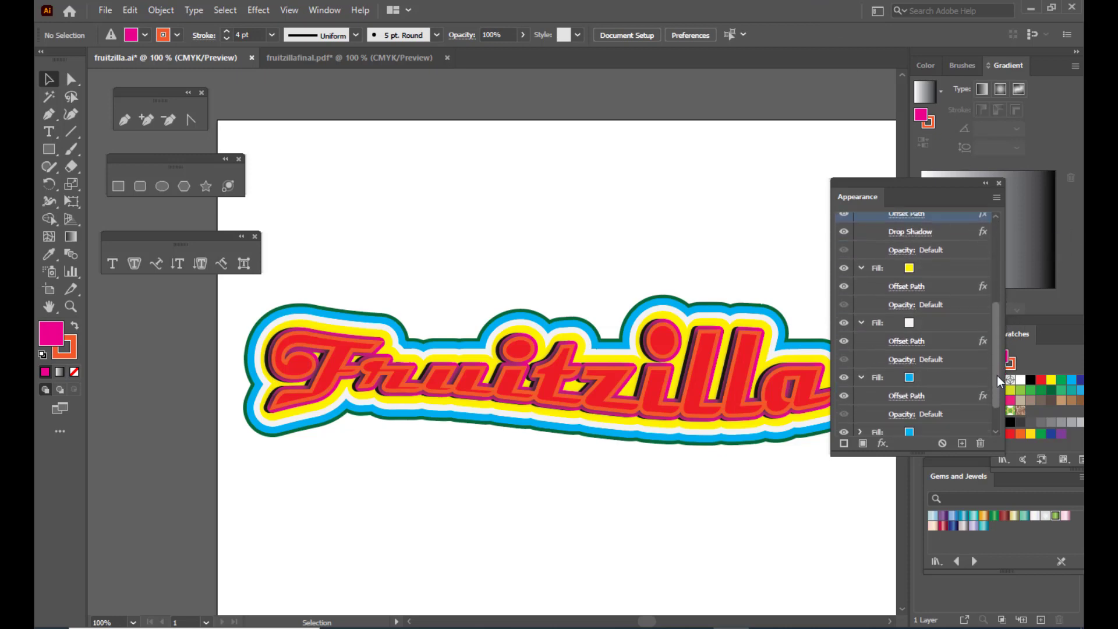
scroll(967, 352, "down", 2)
left_click(950, 293)
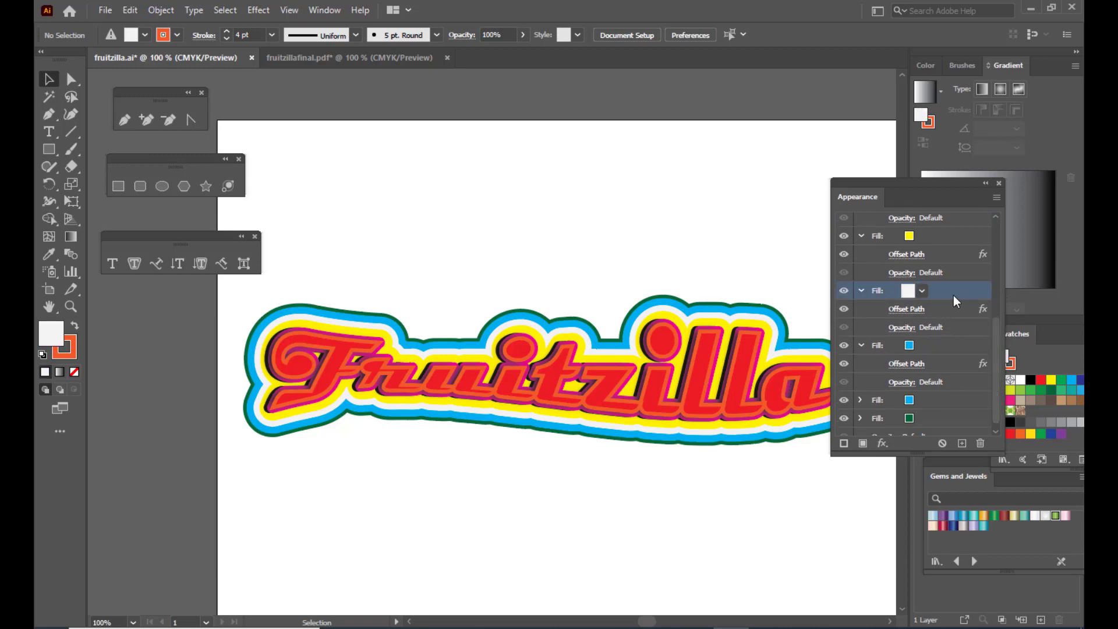
left_click(761, 320)
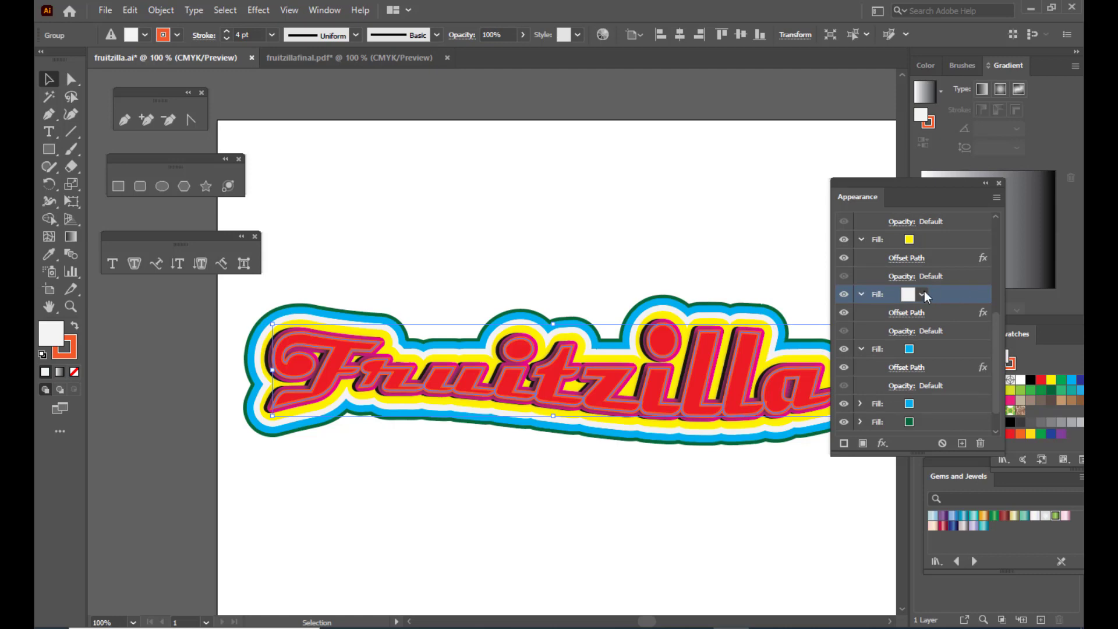
left_click(257, 10)
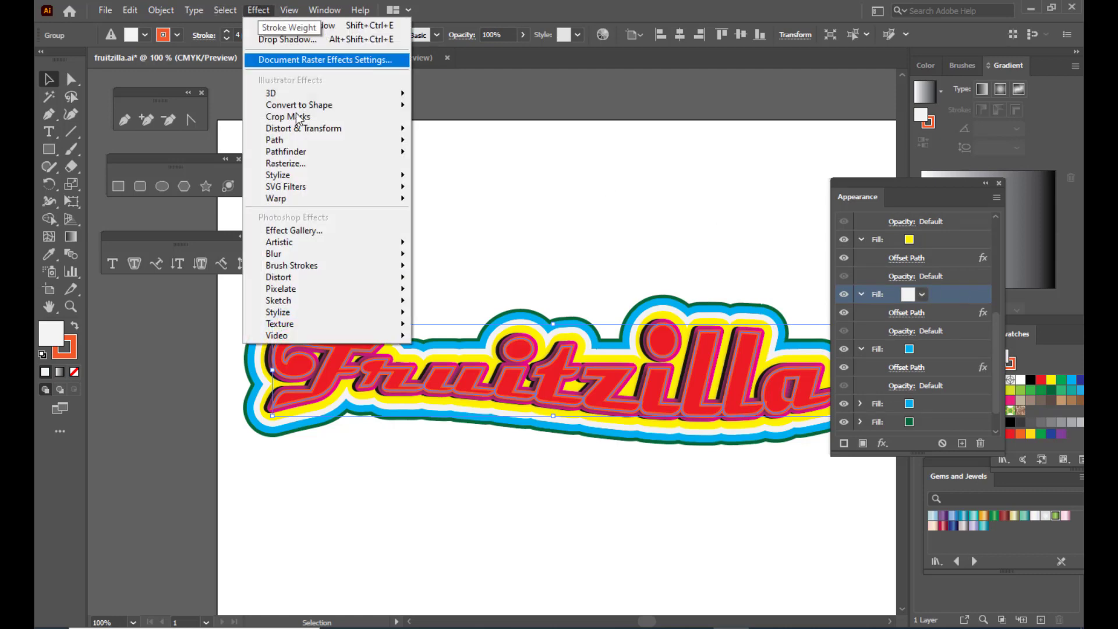
mouse_move(304, 173)
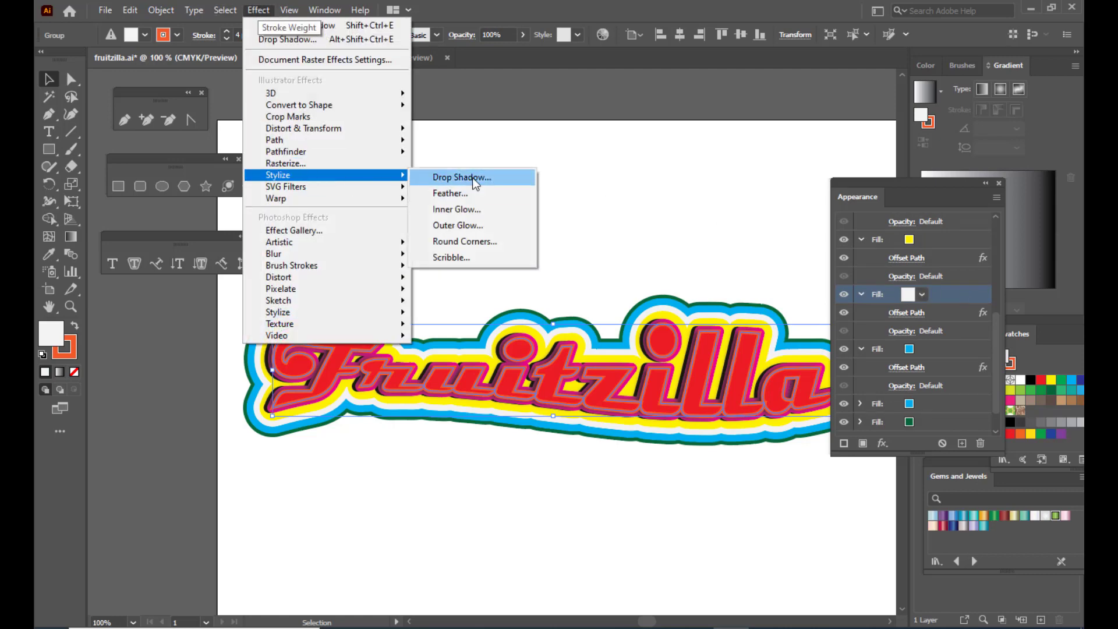
left_click(473, 177)
left_click_drag(749, 86, 757, 86)
left_click(751, 136)
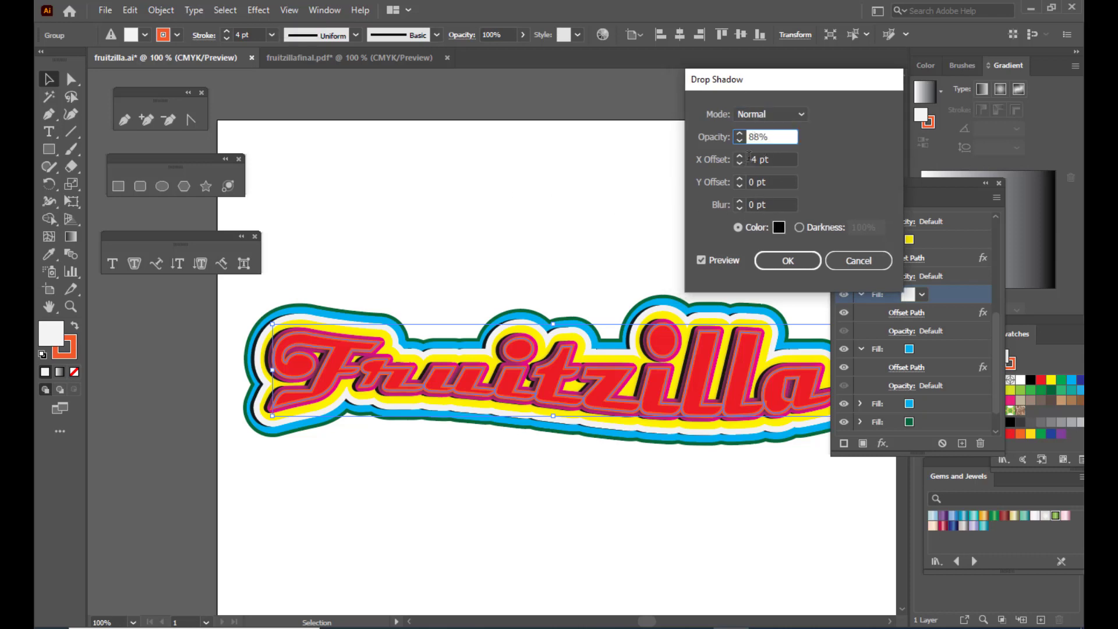
- Set the near-white fill's drop shadow to an X offset of -1 pt and a Y offset of -3 pt
left_click(754, 160)
key("Up")
key("Up")
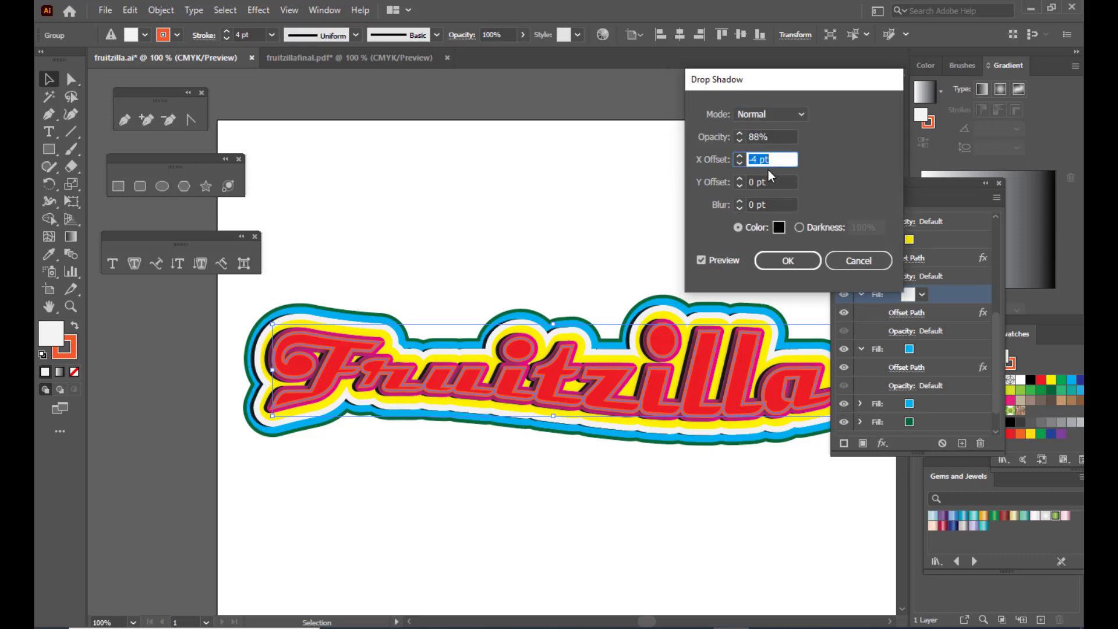
key("Up")
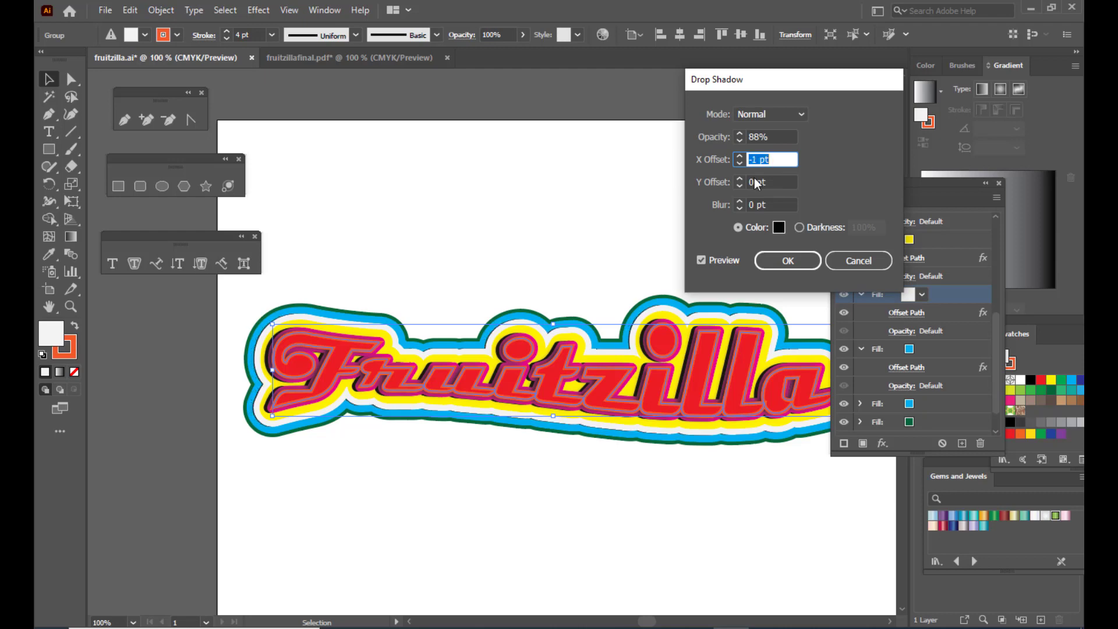
left_click(750, 182)
key("Down")
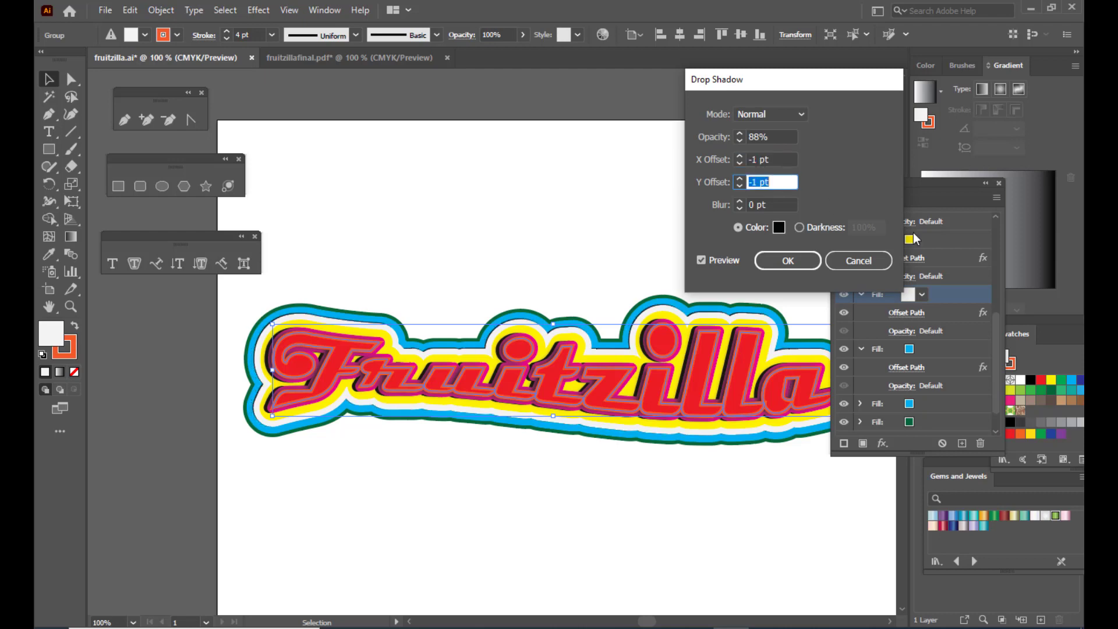
key("Down")
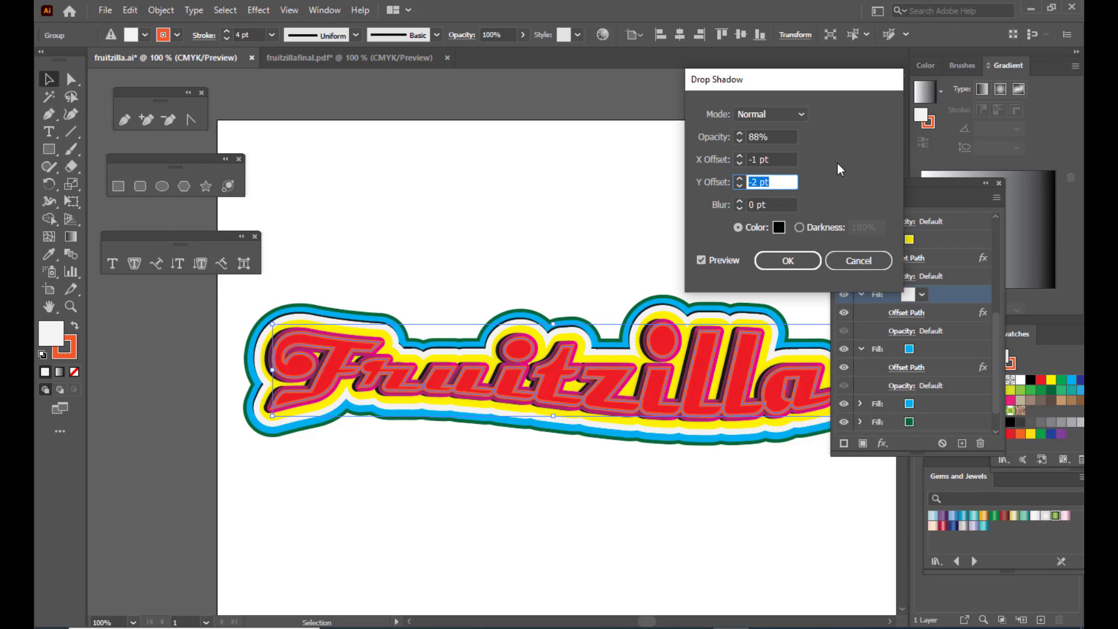
key("Down")
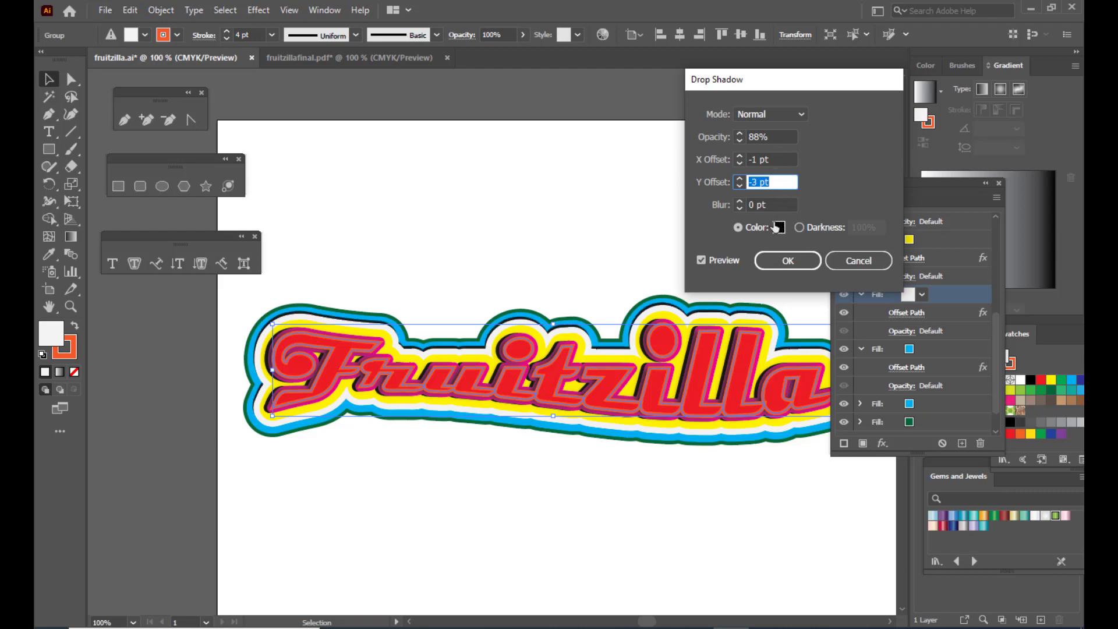
- Set the blur of the near-white fill's drop shadow to 4 pt
left_click(751, 210)
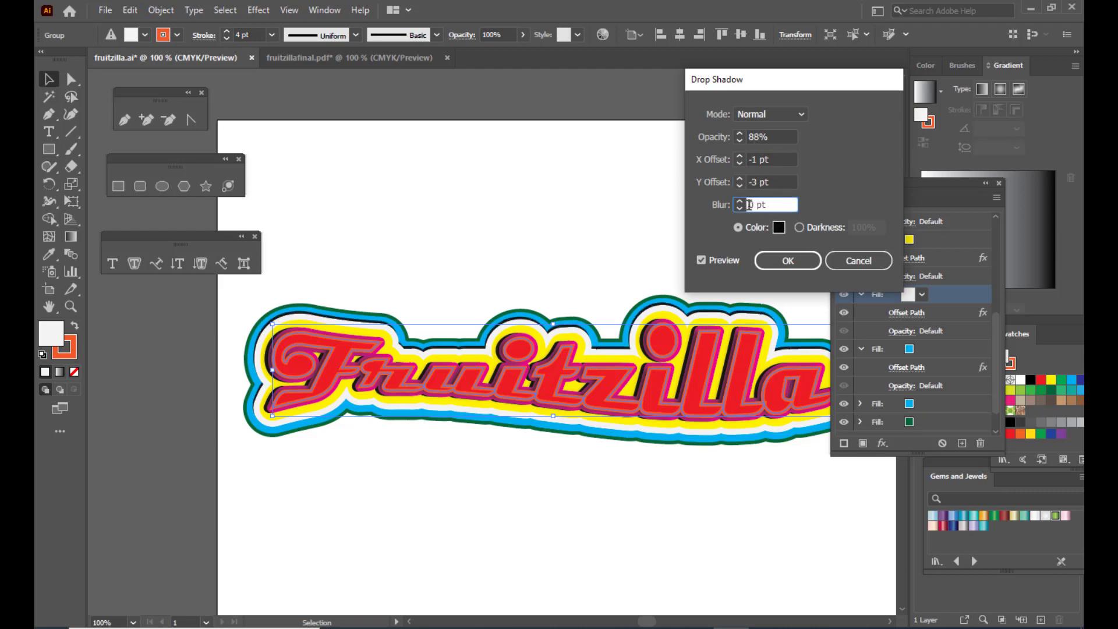
key("Up")
type("5")
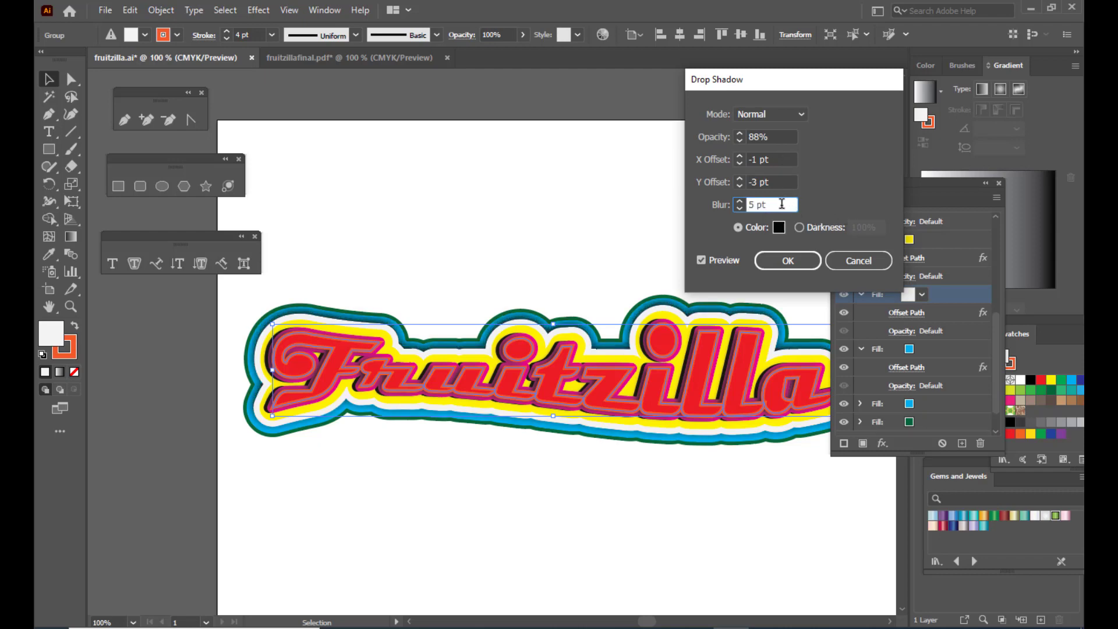
left_click(749, 206)
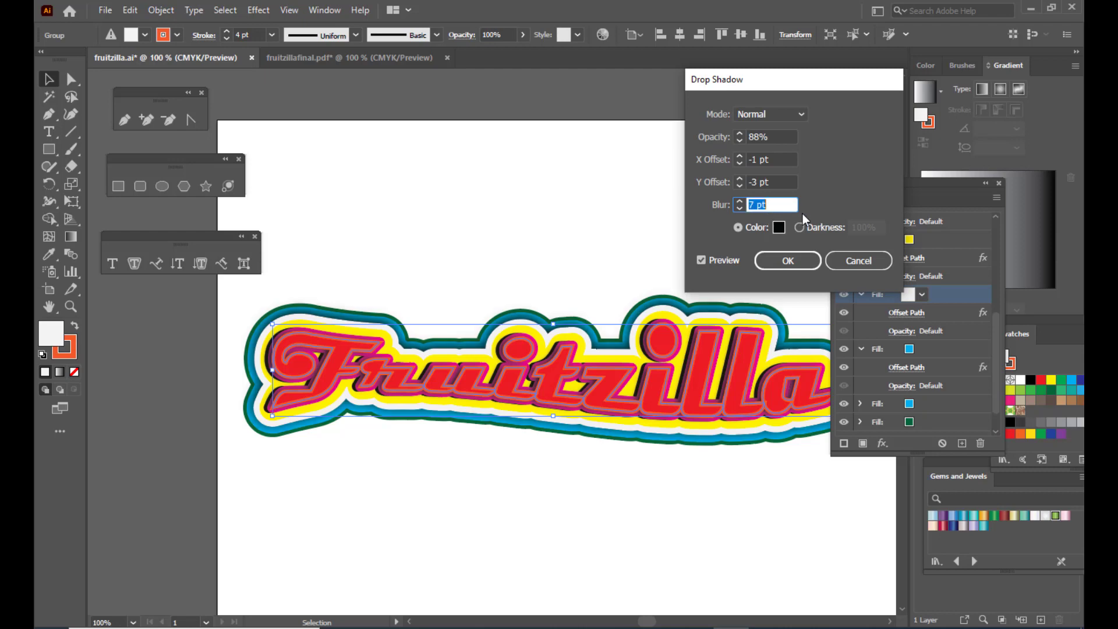
key("Down")
key("Down")
key("Down")
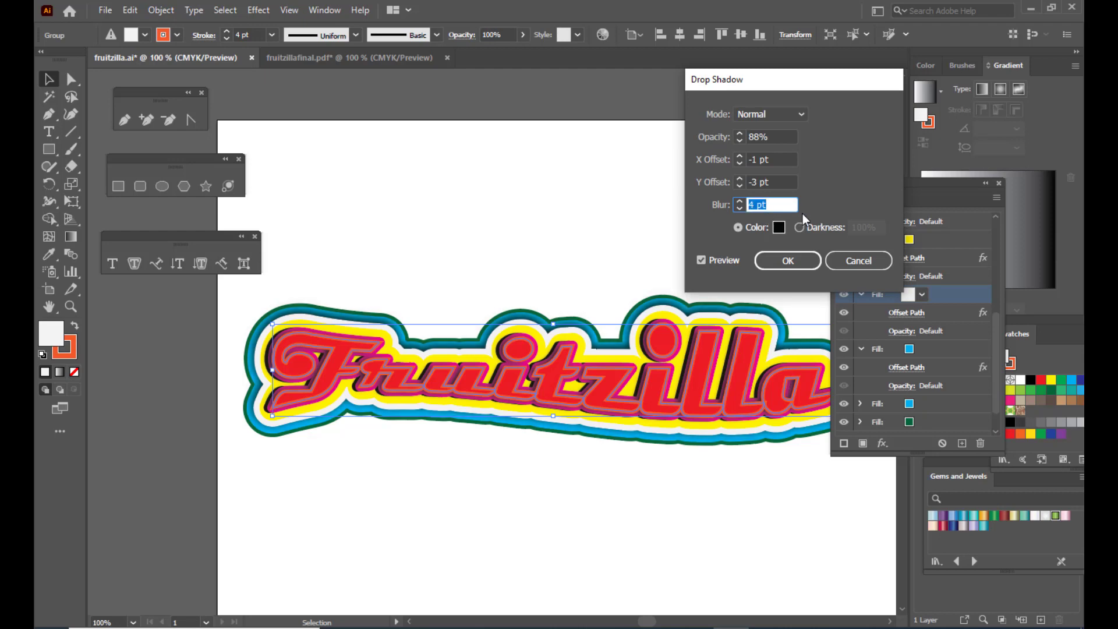
- Set the near-white fill's drop shadow opacity to 70%, apply the effect and deselect the wordmark
left_click(751, 140)
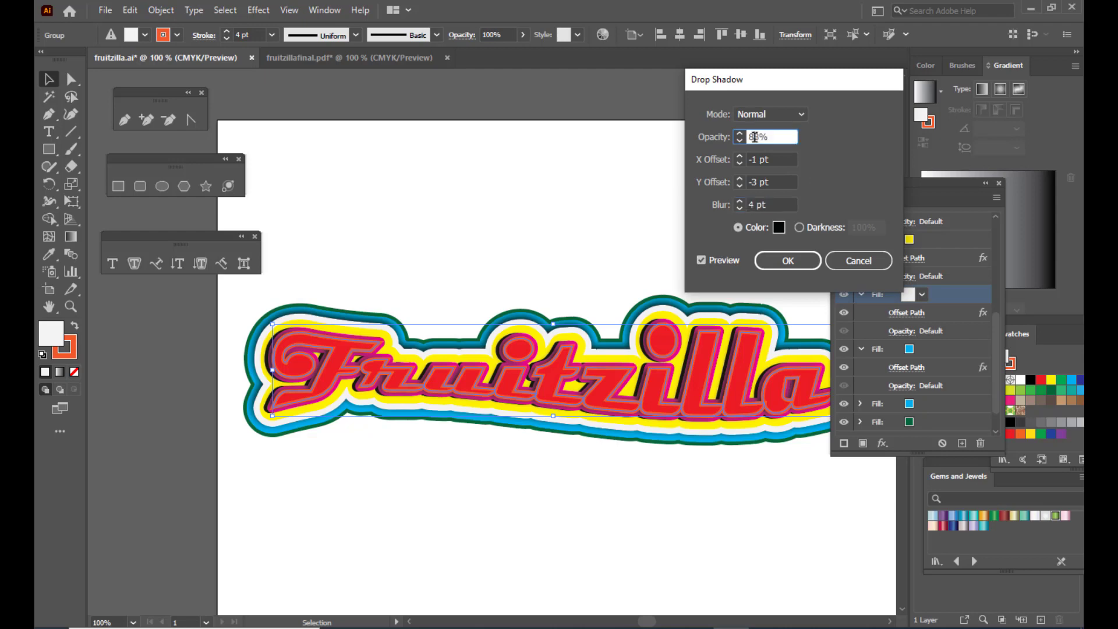
key("Down")
key("Down")
key("Down")
key("Down")
key("Down")
key("Down")
key("Down")
key("Down")
key("Down")
key("Down")
key("Down")
key("Down")
key("Down")
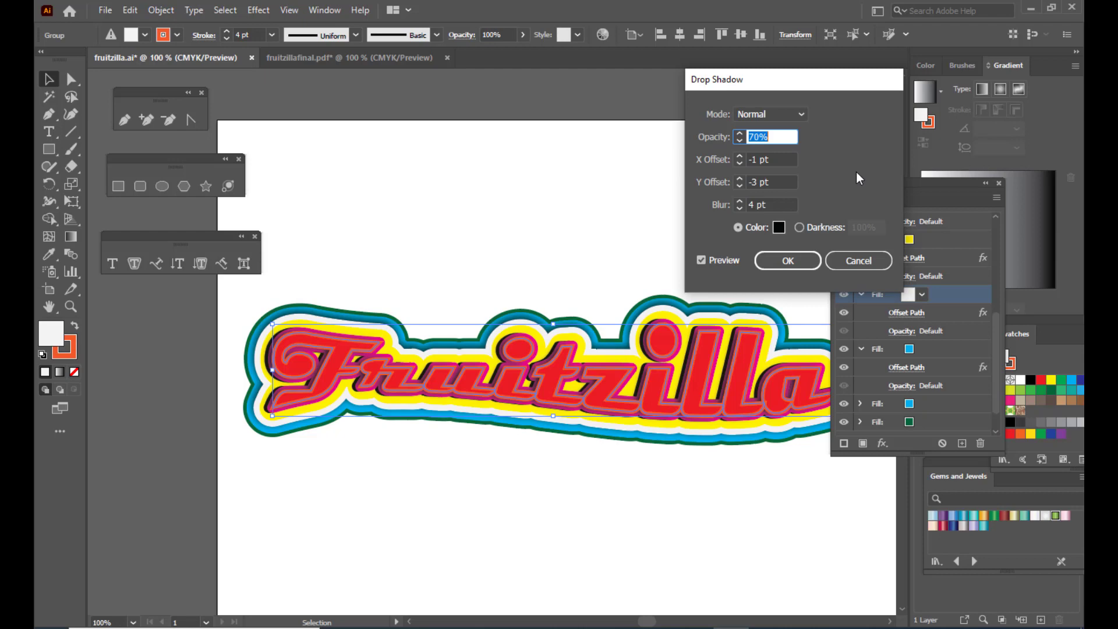
left_click(802, 261)
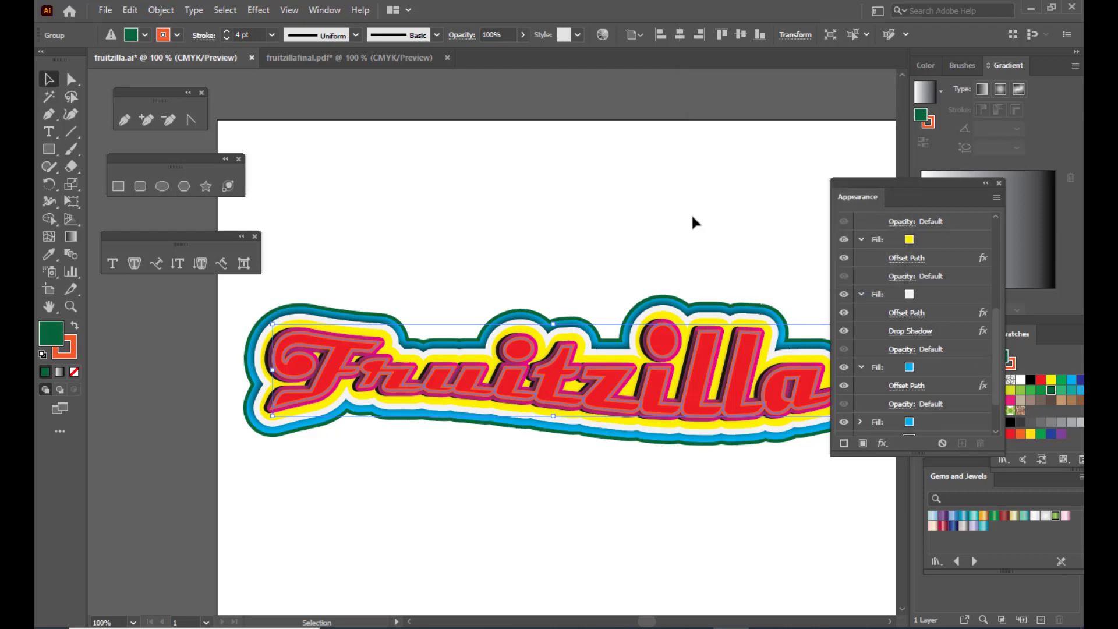
left_click(691, 215)
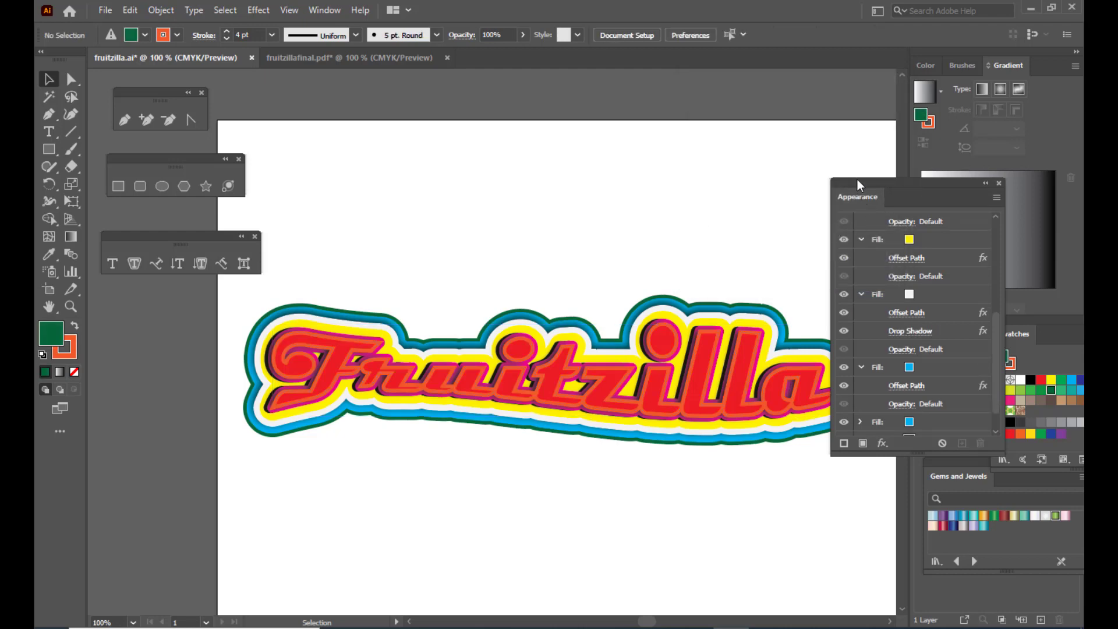
- Add a second stroke to the wordmark directly above its red fill and color it white
left_click_drag(857, 181, 941, 185)
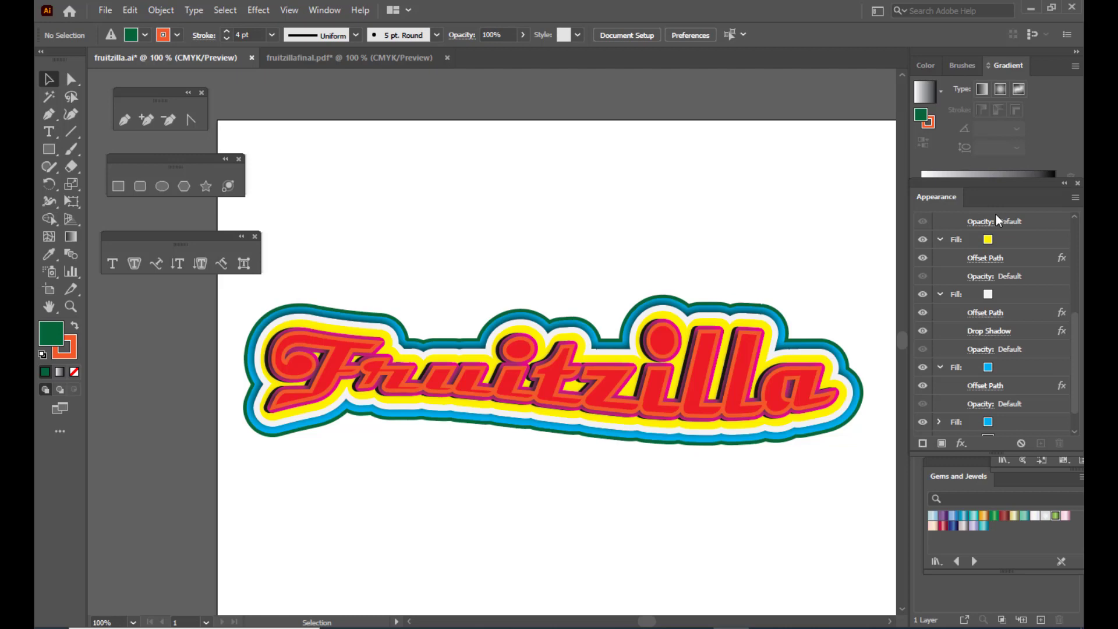
left_click(742, 370)
left_click_drag(1077, 318, 1075, 218)
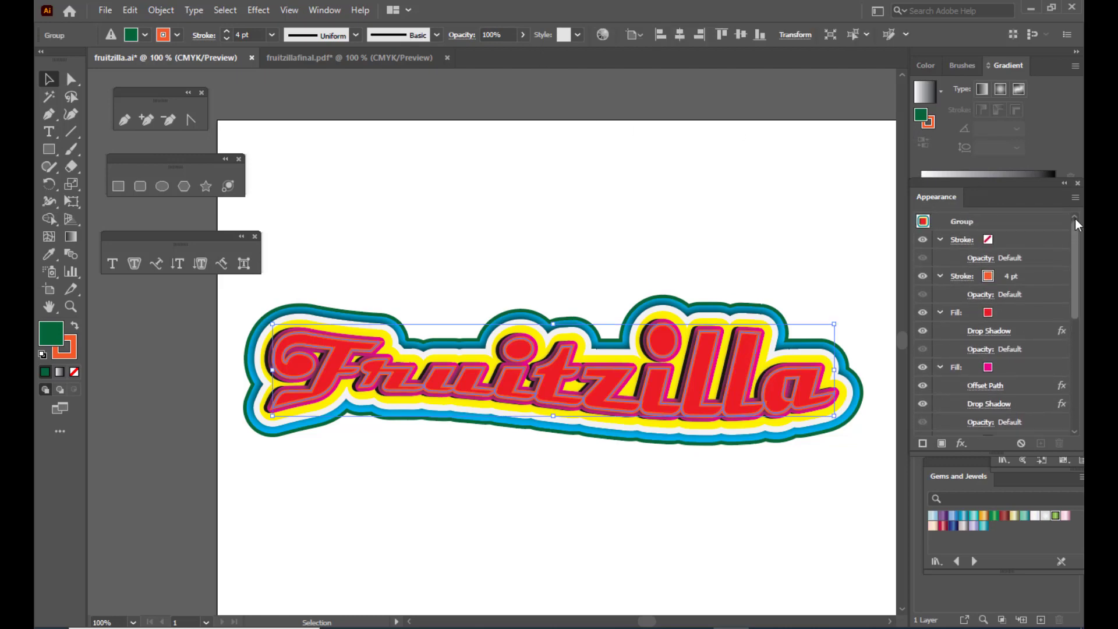
left_click(1034, 278)
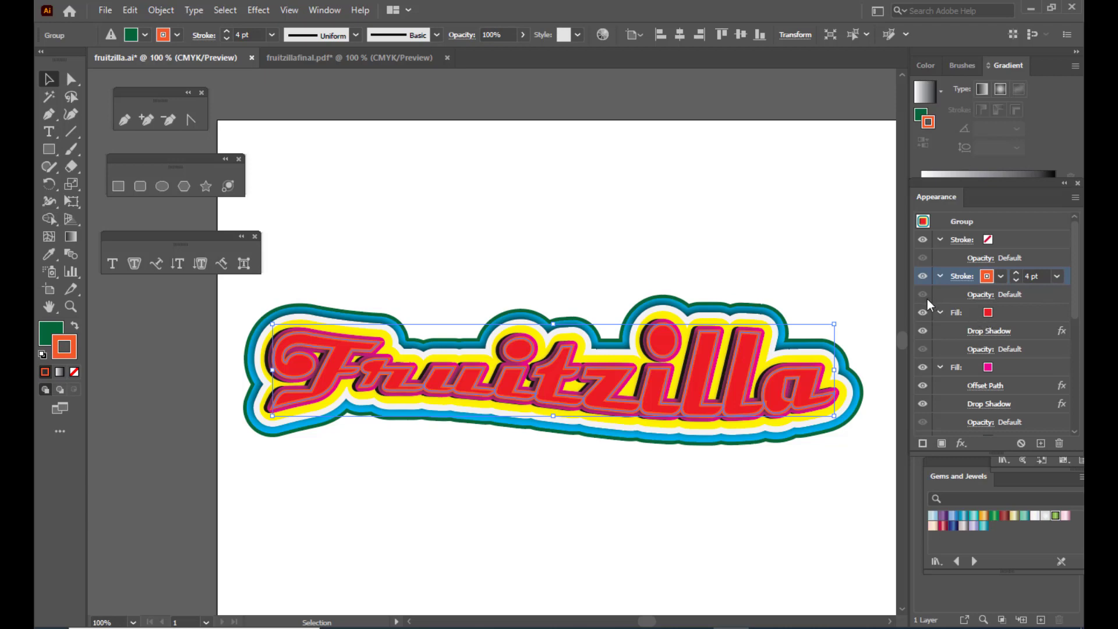
left_click(1024, 314)
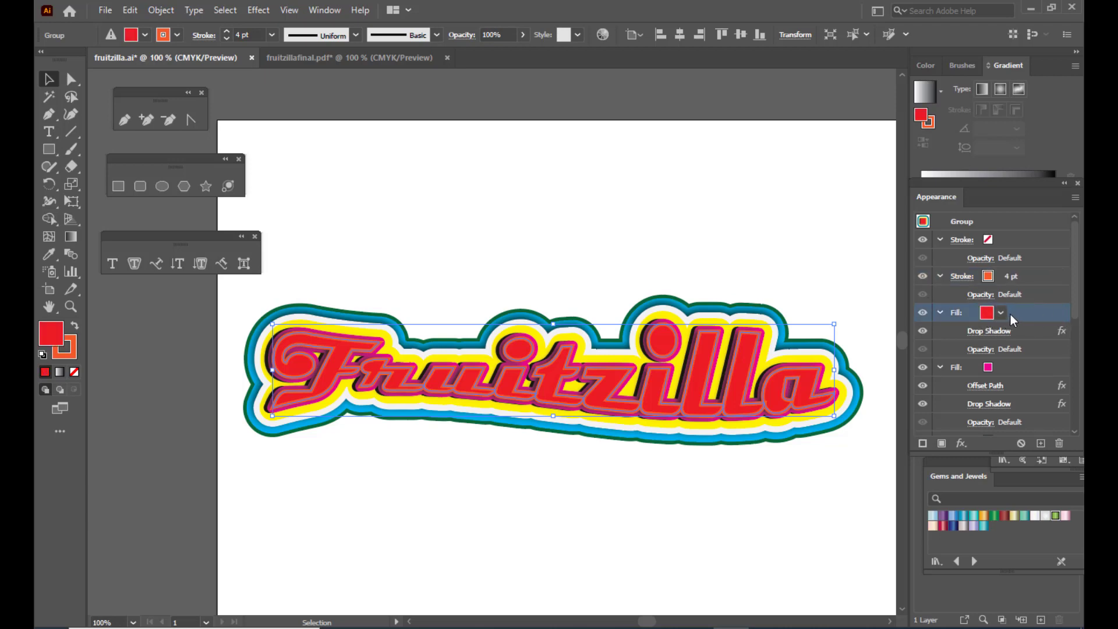
left_click_drag(962, 187, 914, 225)
left_click_drag(776, 77, 925, 158)
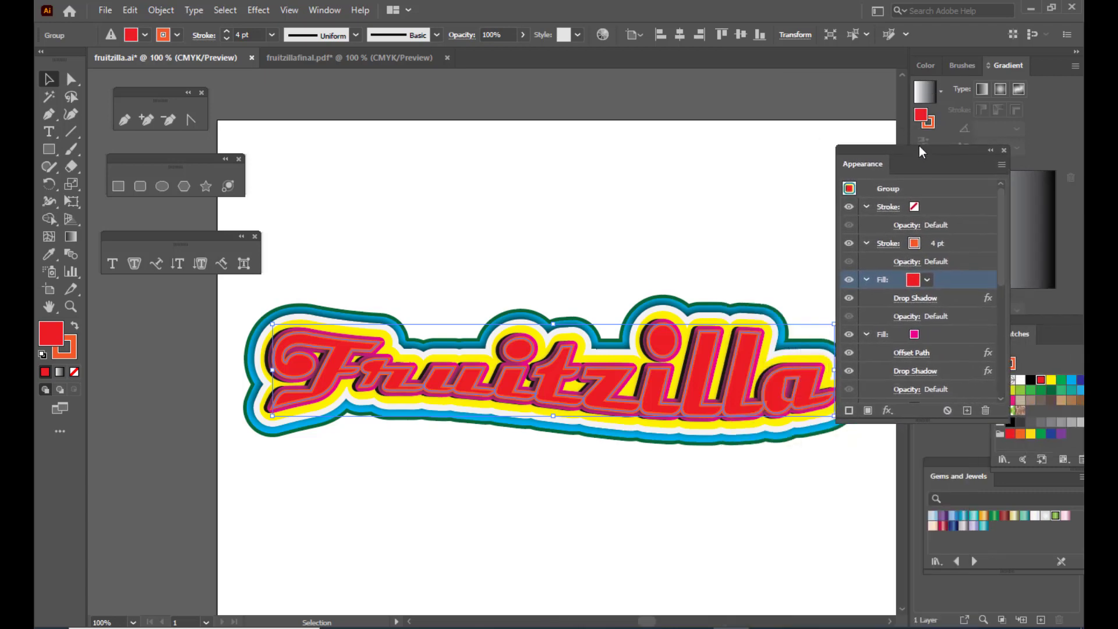
left_click(1001, 165)
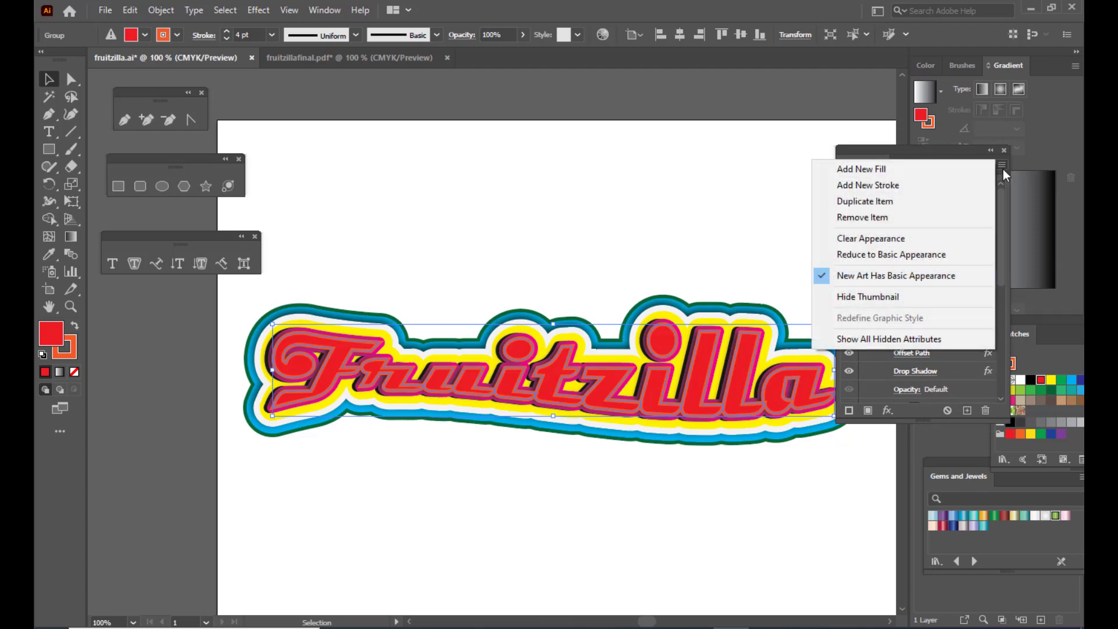
left_click(882, 184)
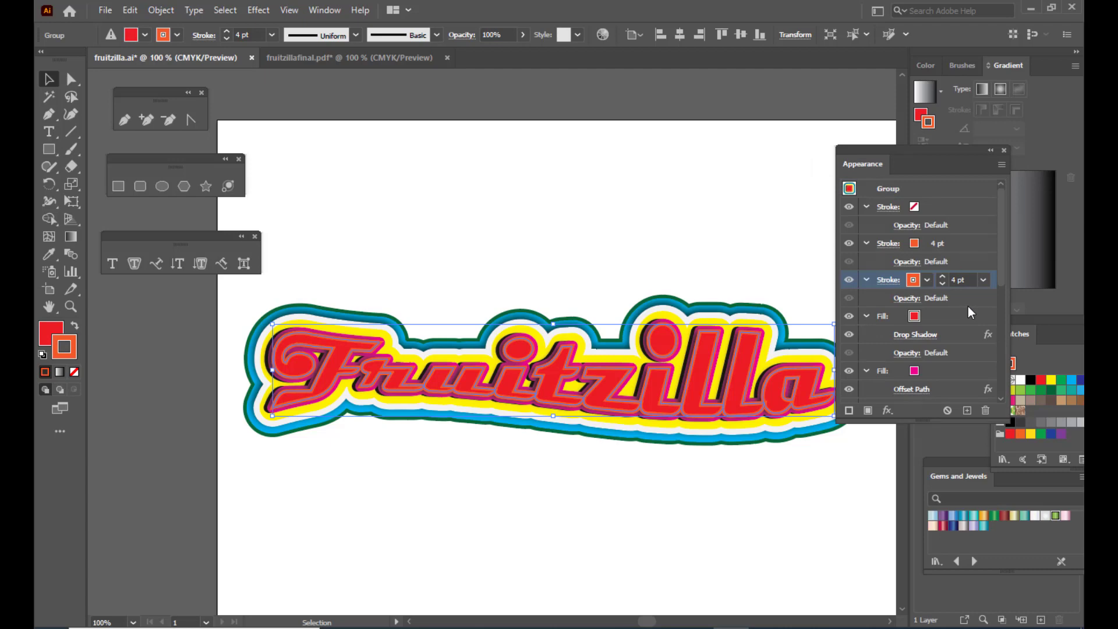
left_click(926, 280)
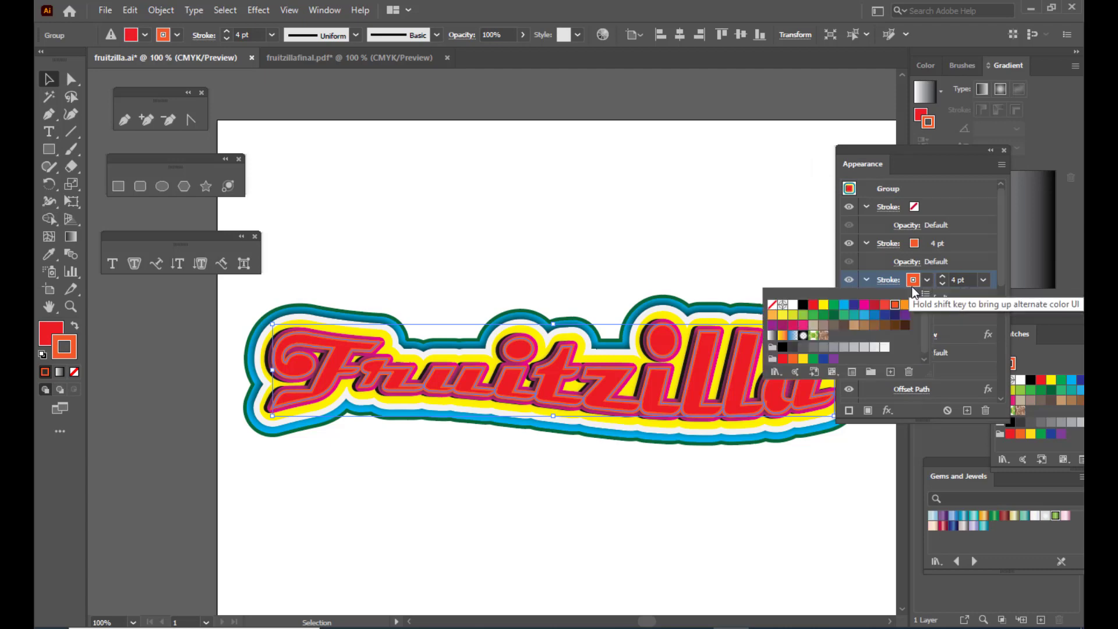
left_click(792, 306)
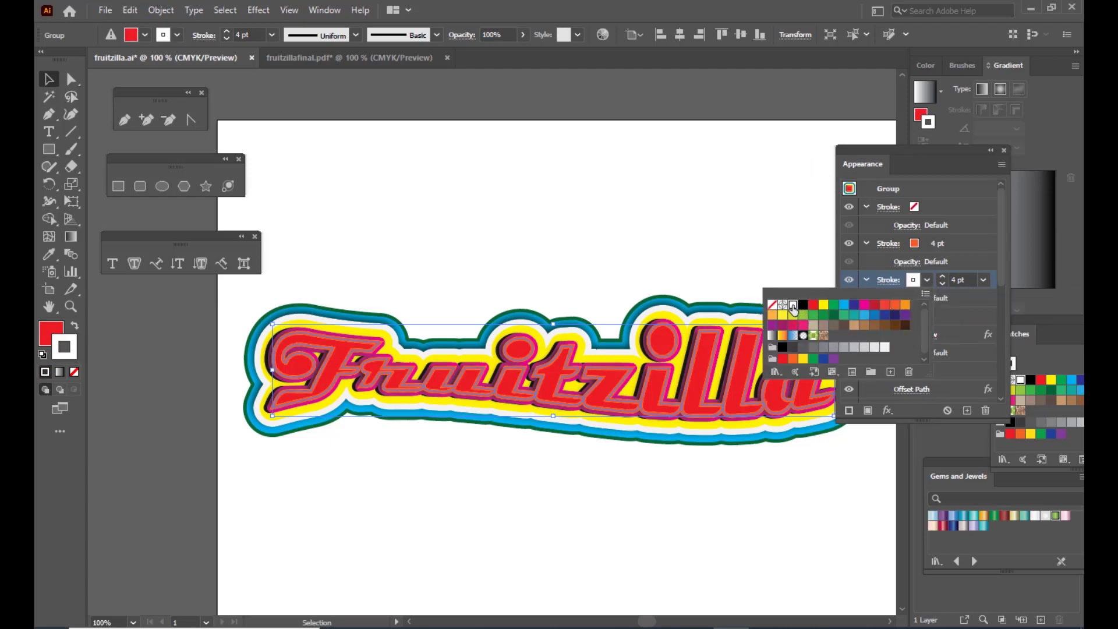
- Try the white stroke at weights between 3 and 6 pt, settle on 6 pt and deselect the wordmark
left_click(944, 279)
left_click(943, 277)
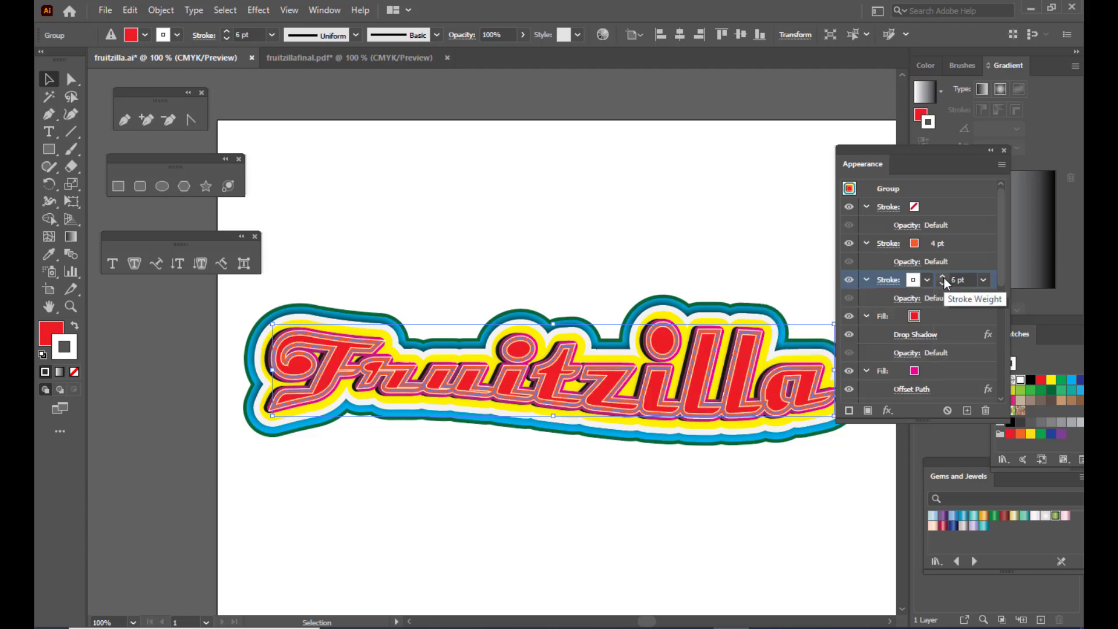
left_click(943, 284)
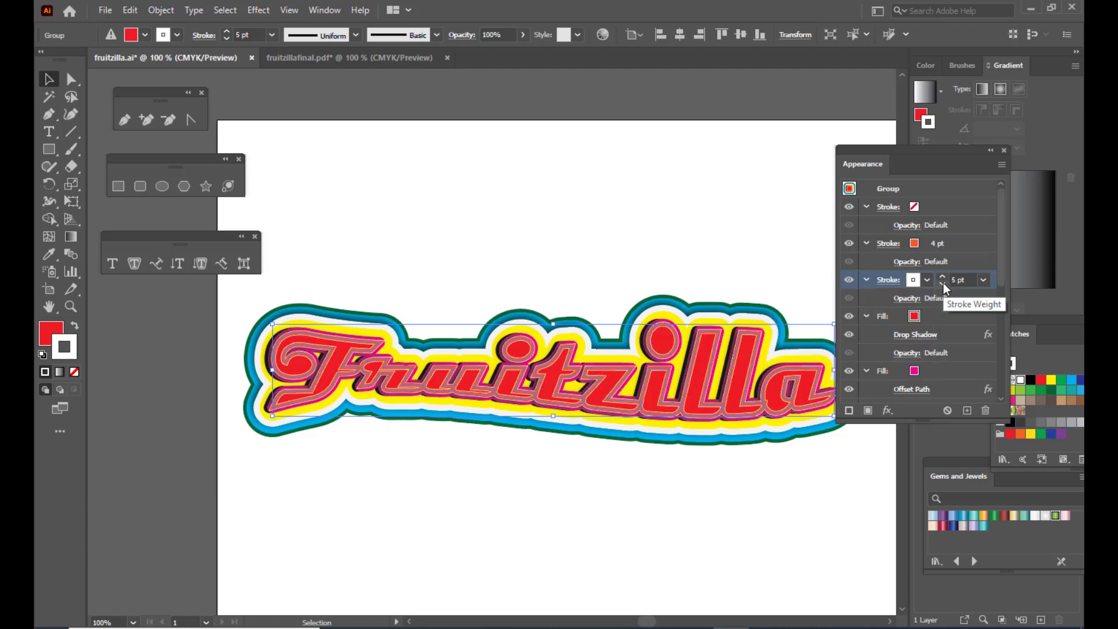
left_click(942, 284)
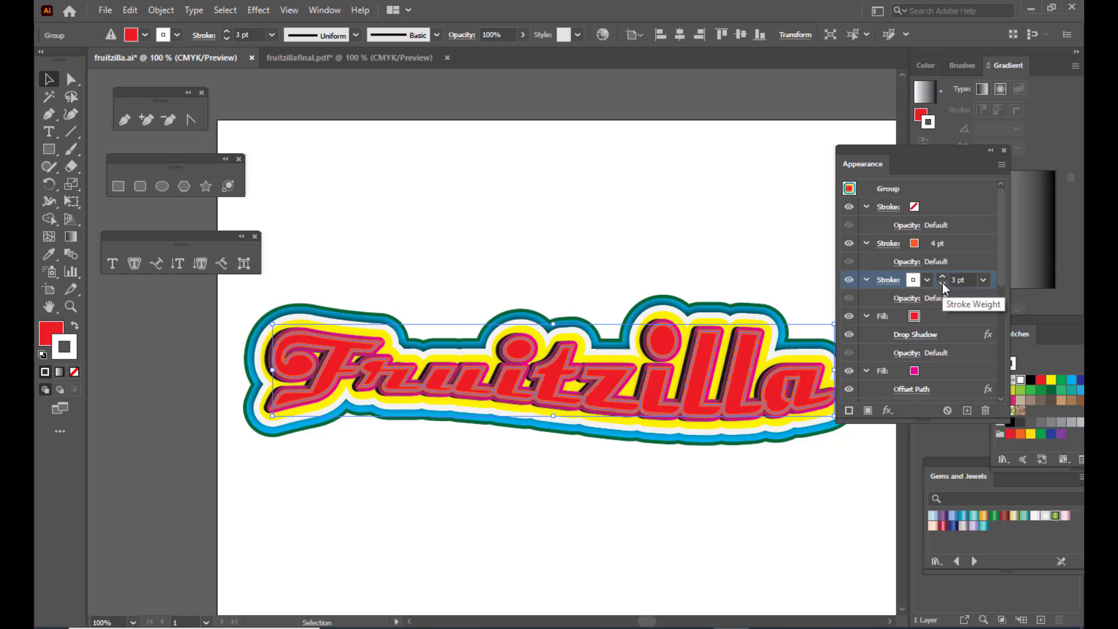
left_click(942, 275)
left_click(942, 275)
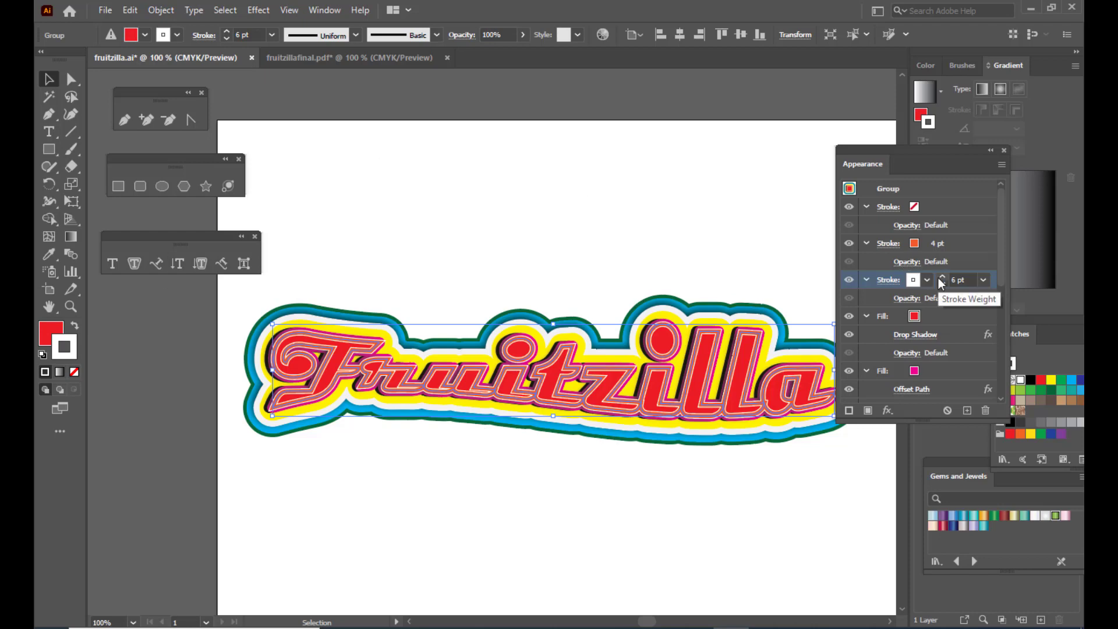
left_click(751, 269)
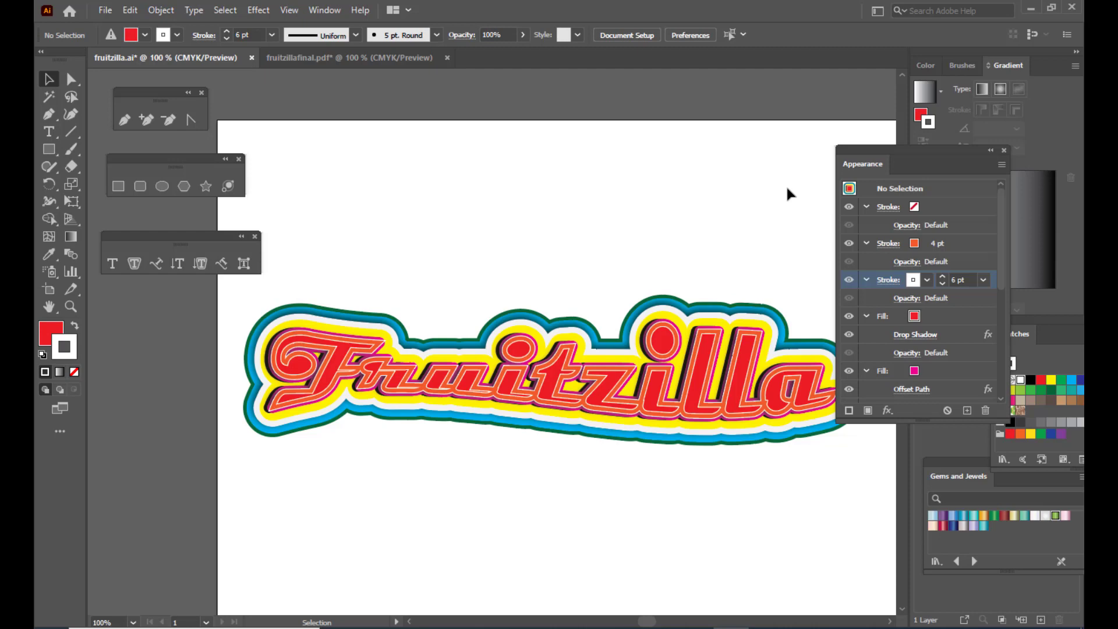
- Reselect the wordmark, set its white stroke's weight to 5 pt and deselect it with the whole lettering in clear view
left_click(728, 326)
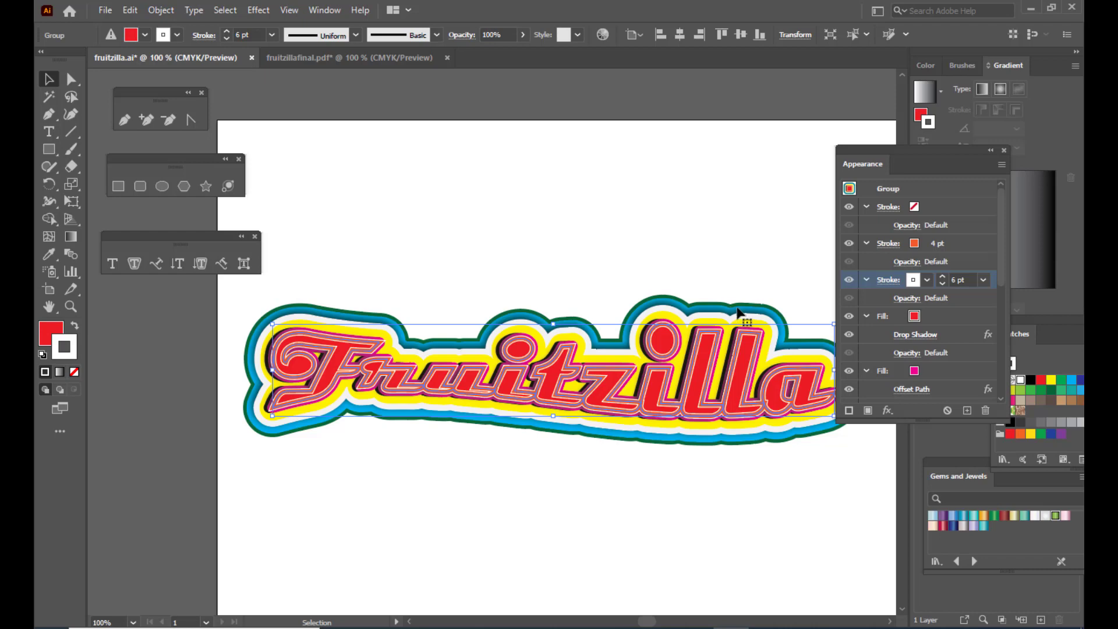
left_click(941, 284)
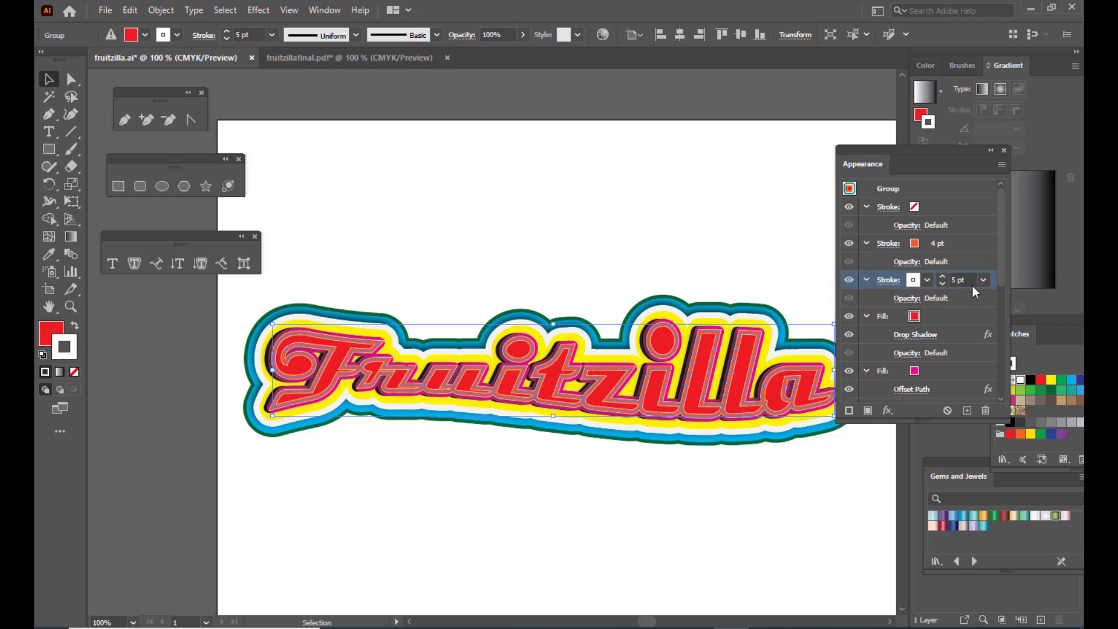
left_click(652, 260)
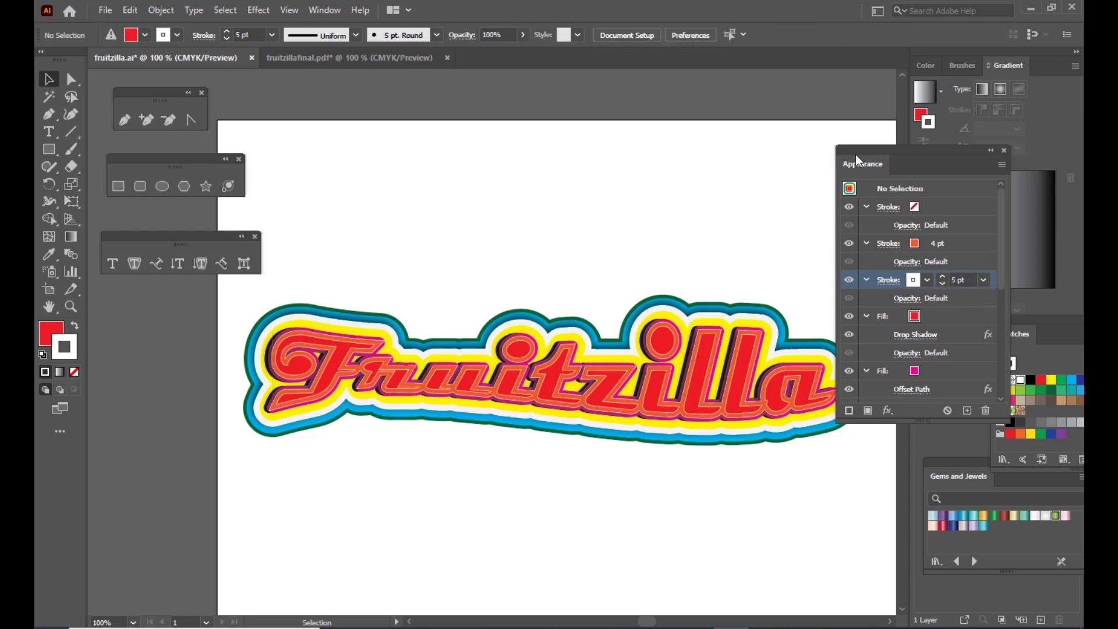
left_click_drag(855, 155, 917, 159)
scroll(795, 182, "down", 1)
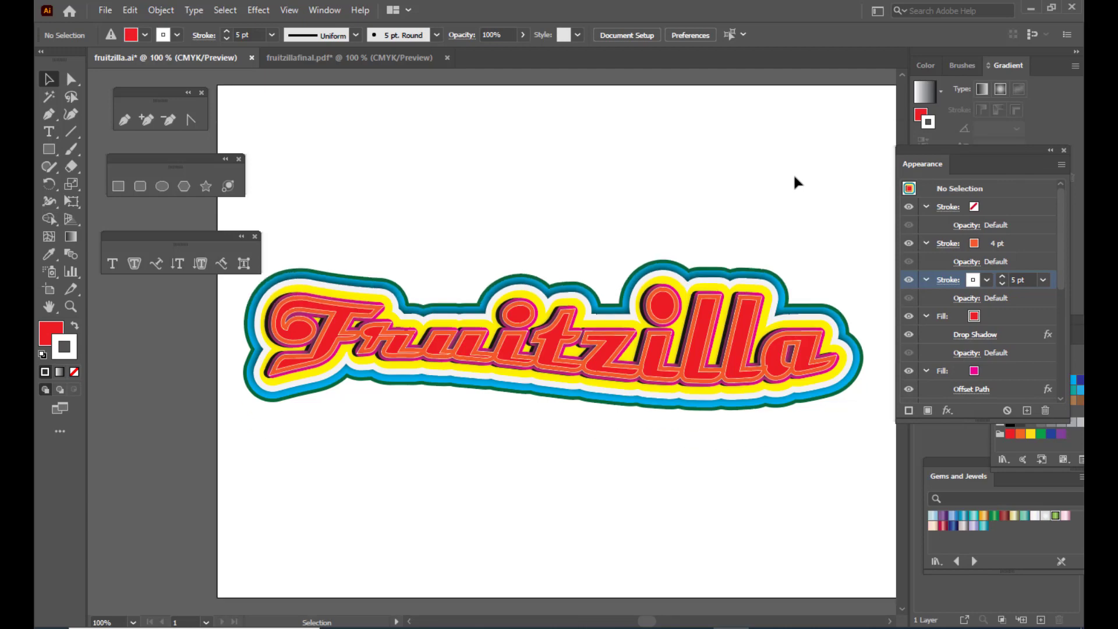